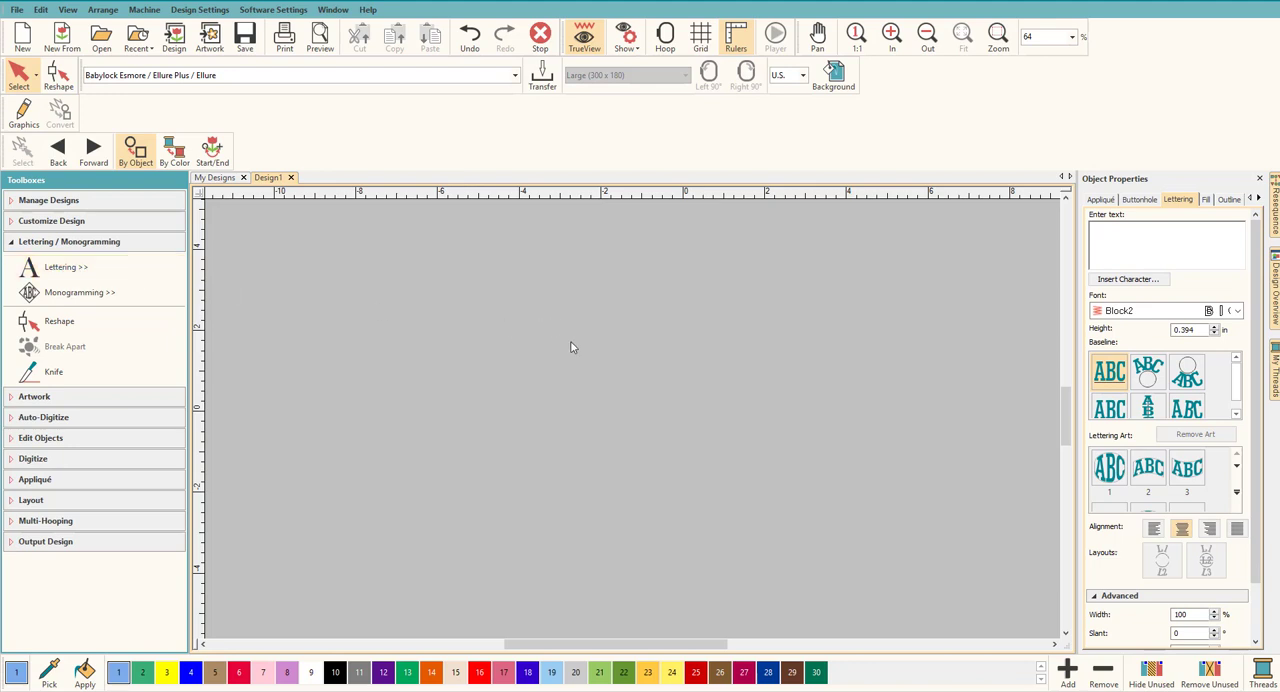
# Step: Create the lettering DD in the AdornDuo50mm font and enlarge it to about 8.98 in wide by 3.89 in high
pyautogui.click(1113, 240)
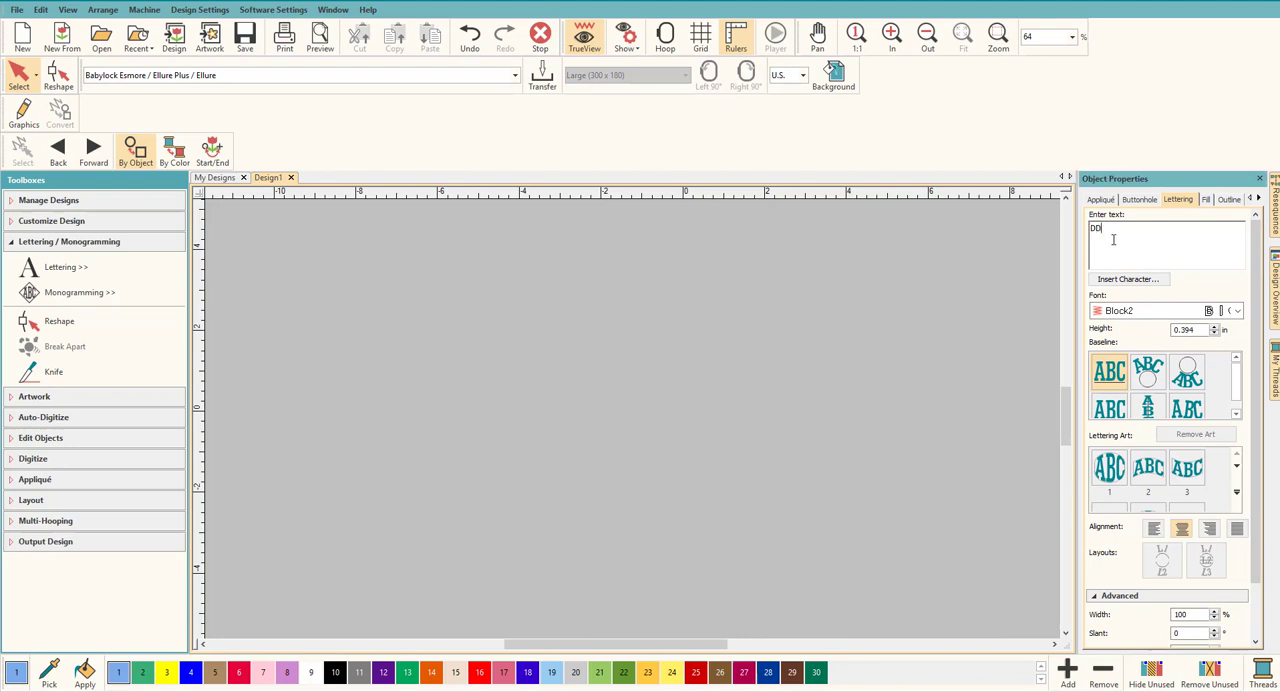
pyautogui.press('Return')
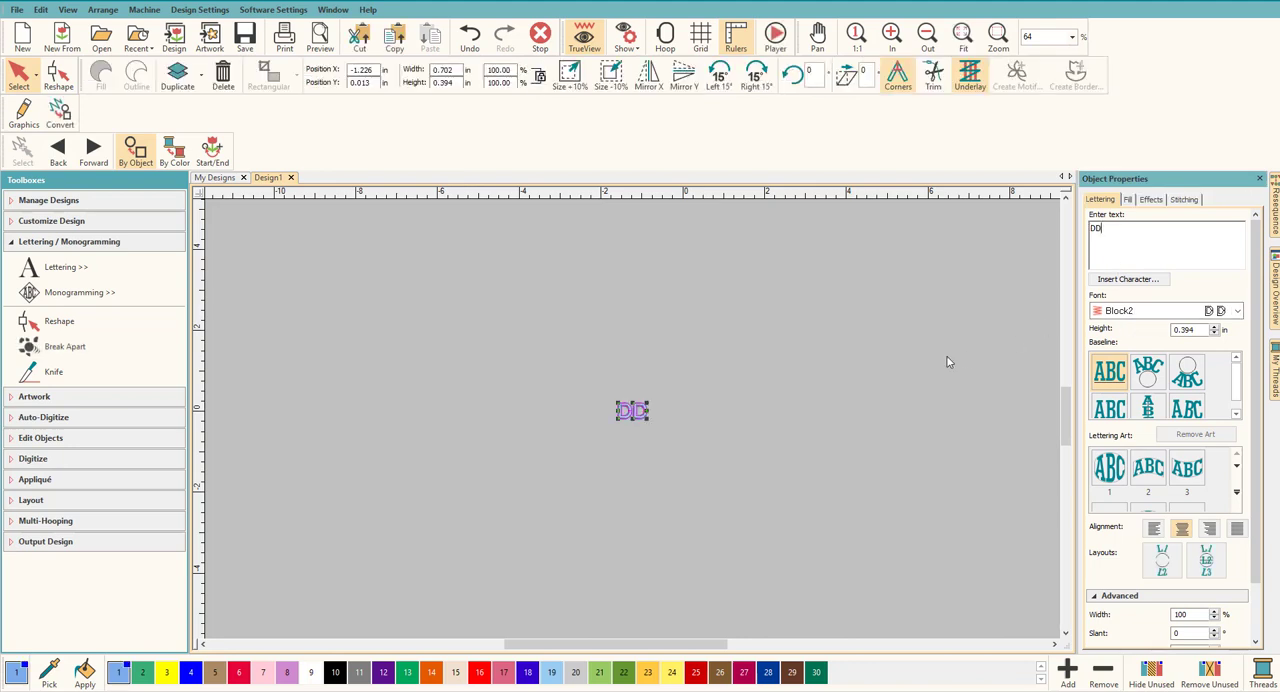
pyautogui.click(1157, 312)
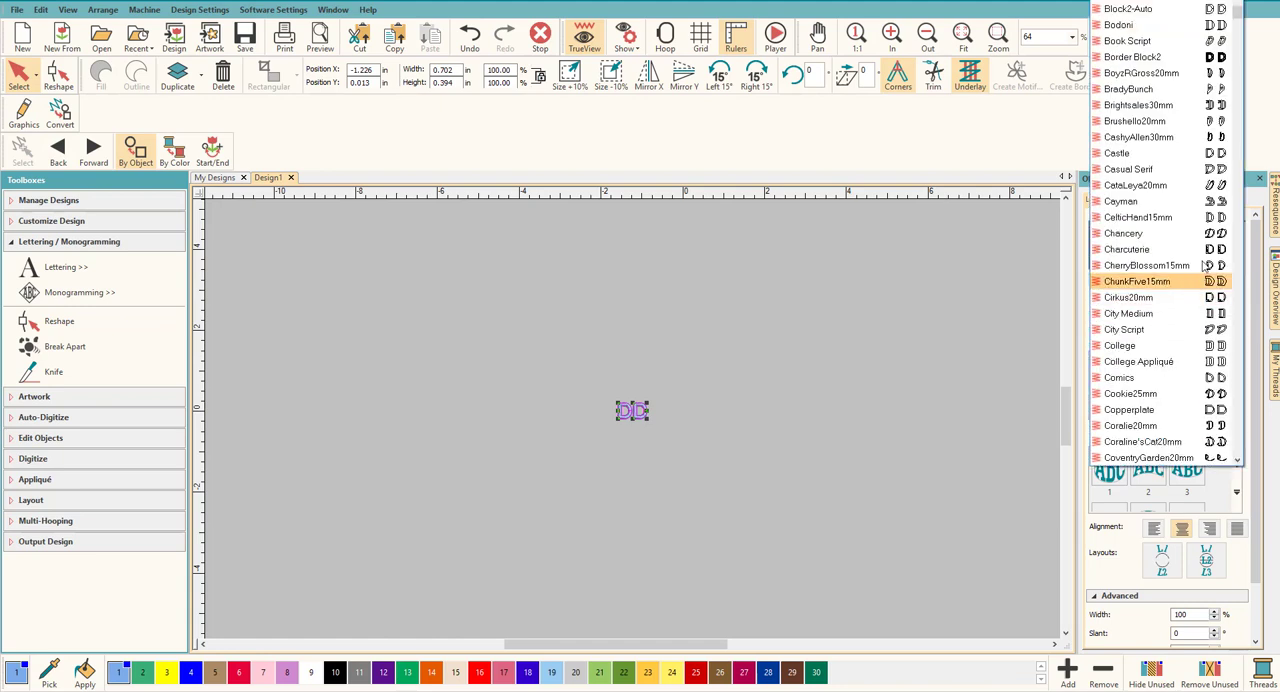
pyautogui.scroll(8, 1180, 160)
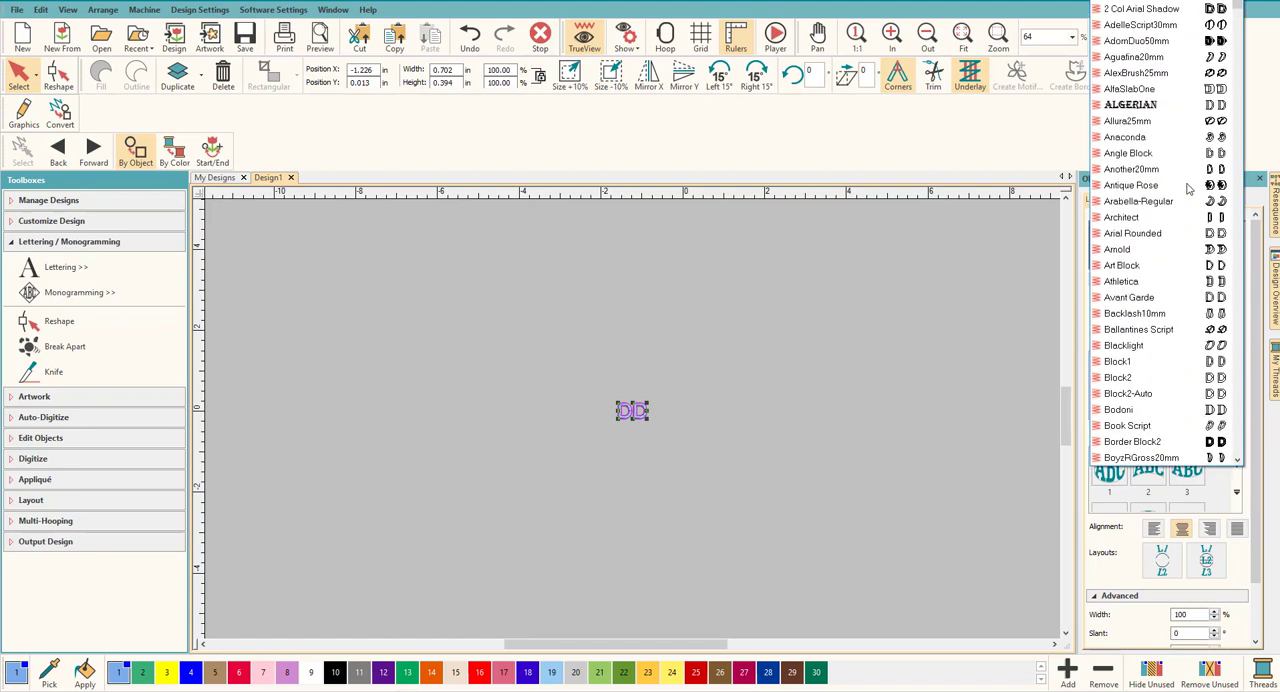
pyautogui.click(1165, 45)
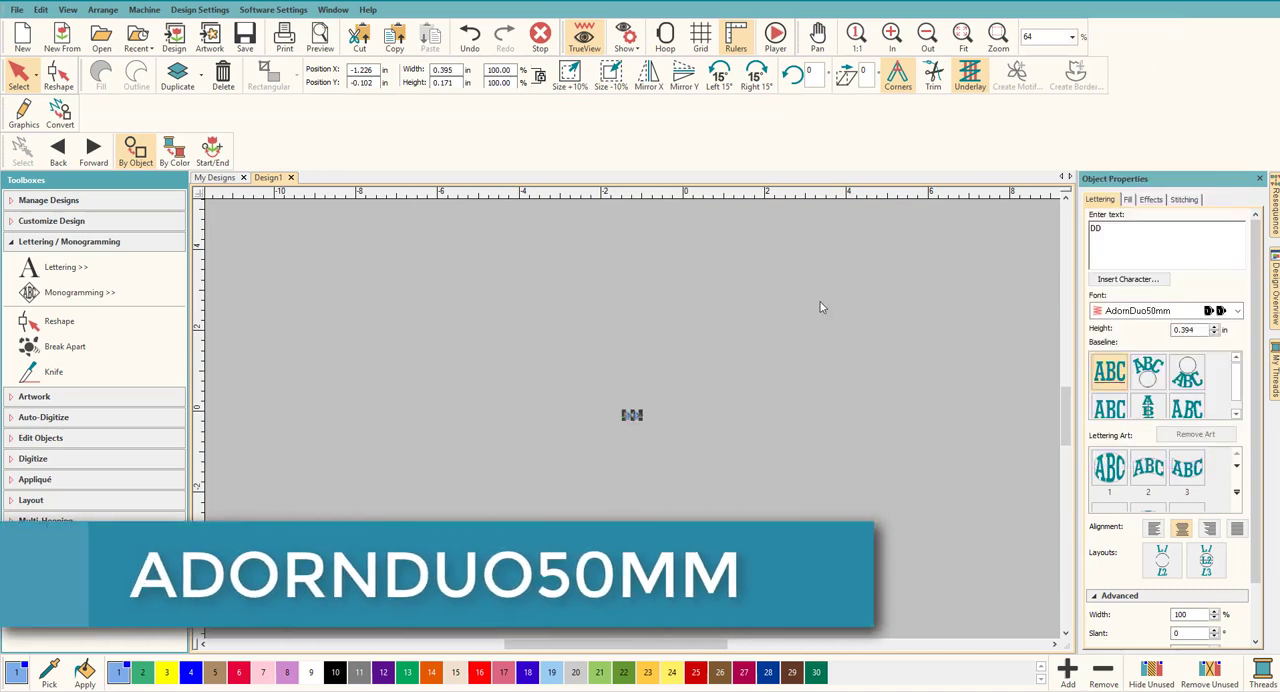
pyautogui.moveTo(649, 409); pyautogui.dragTo(983, 202)
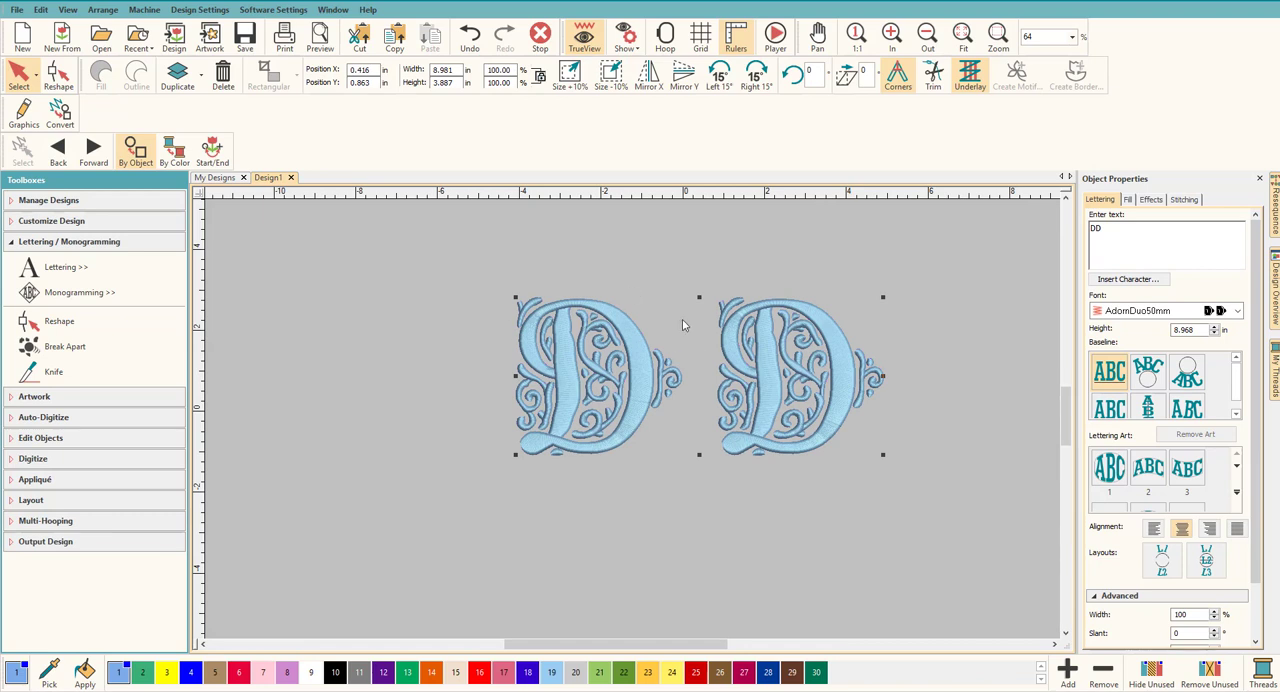
# Step: Change the lettering text to dB and move the design down to about 0.23 in vertically
pyautogui.click(1095, 229)
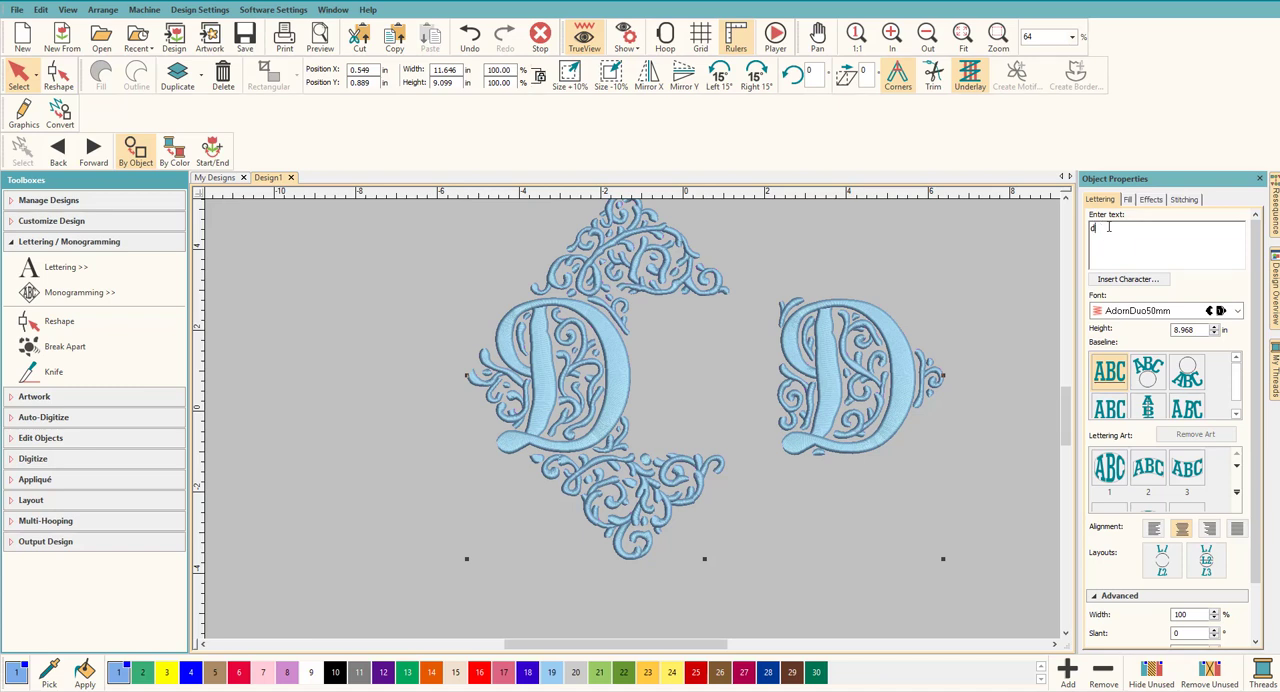
pyautogui.press('BackSpace')
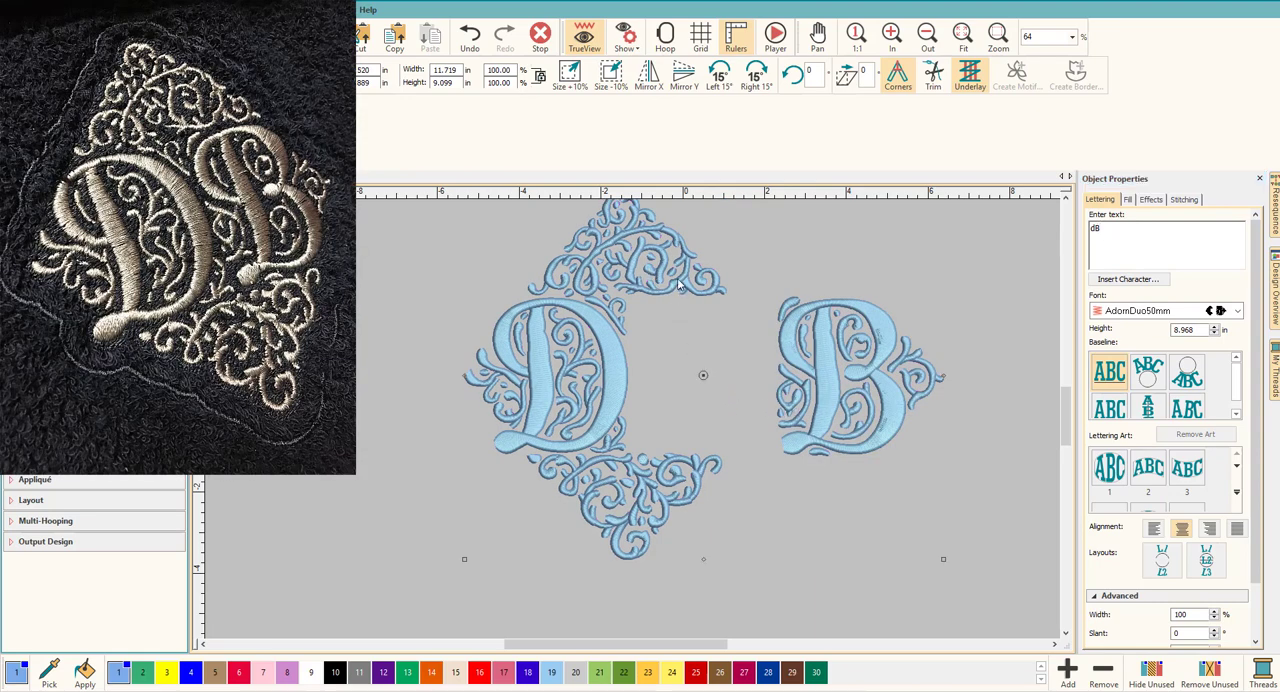
pyautogui.moveTo(666, 259); pyautogui.dragTo(664, 281)
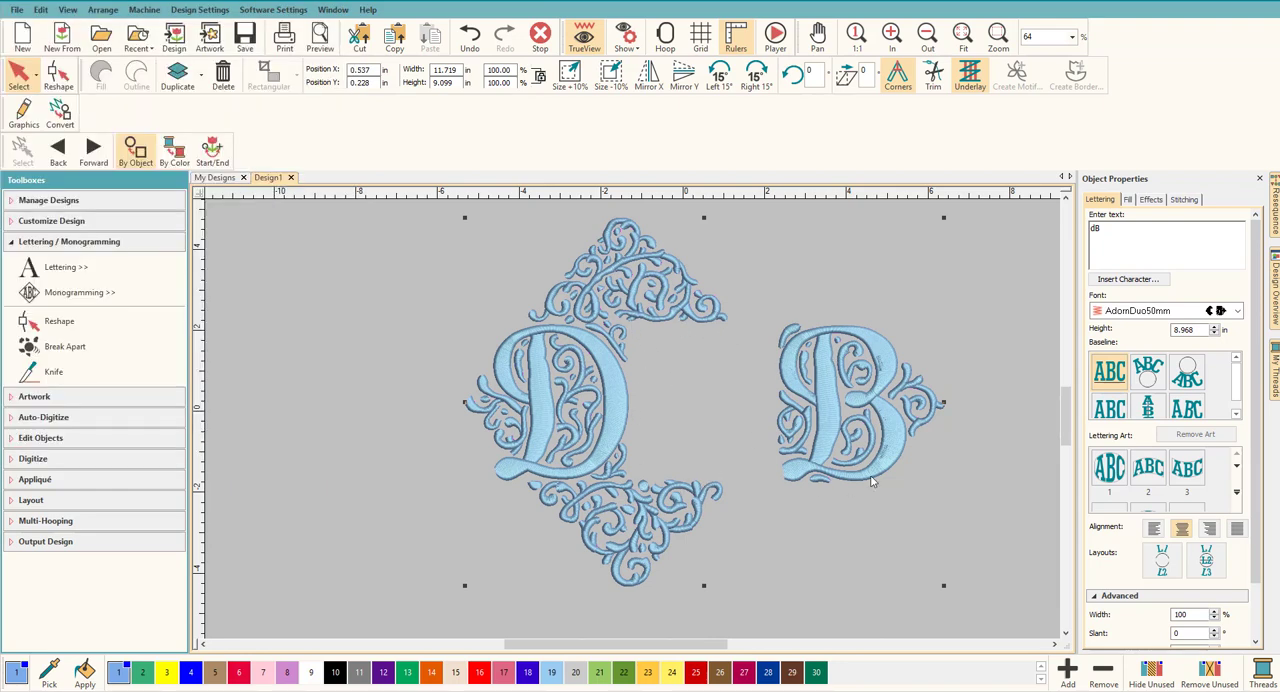
# Step: Break the dB lettering apart into separate letters and narrow the docked object sequence and properties areas to enlarge the workspace
pyautogui.click(843, 391)
pyautogui.click(155, 345)
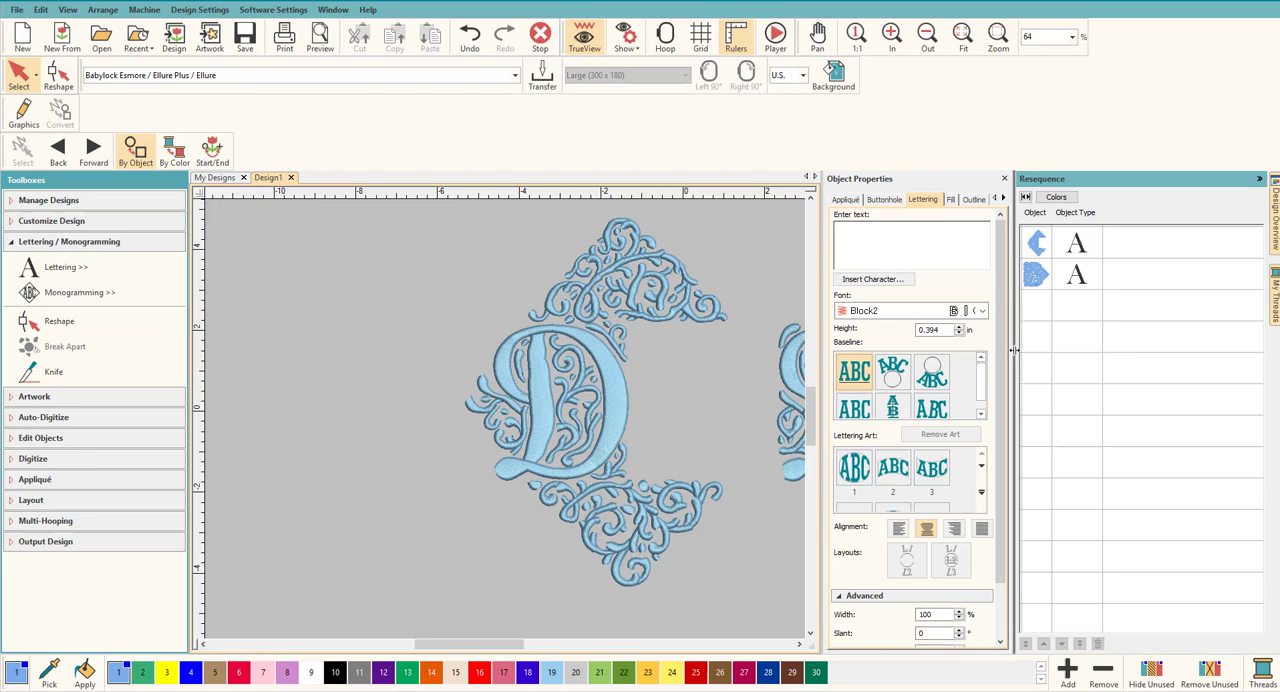
pyautogui.moveTo(1016, 350); pyautogui.dragTo(1146, 364)
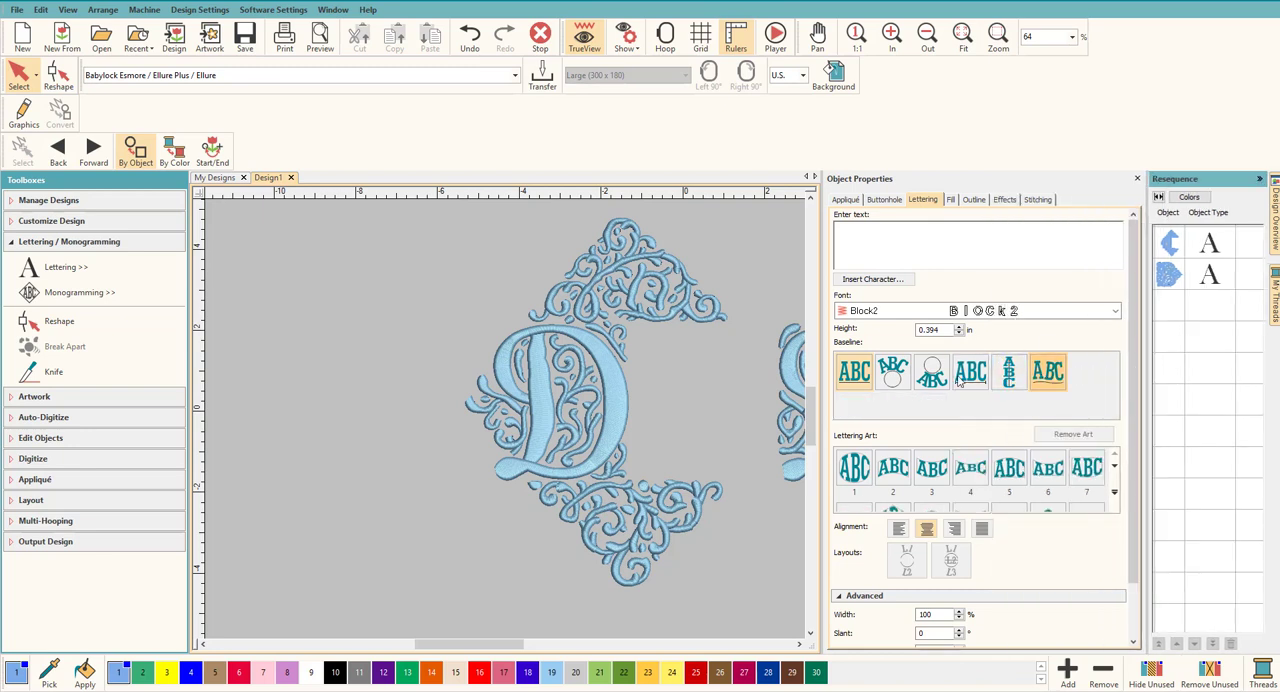
pyautogui.moveTo(820, 360); pyautogui.dragTo(938, 360)
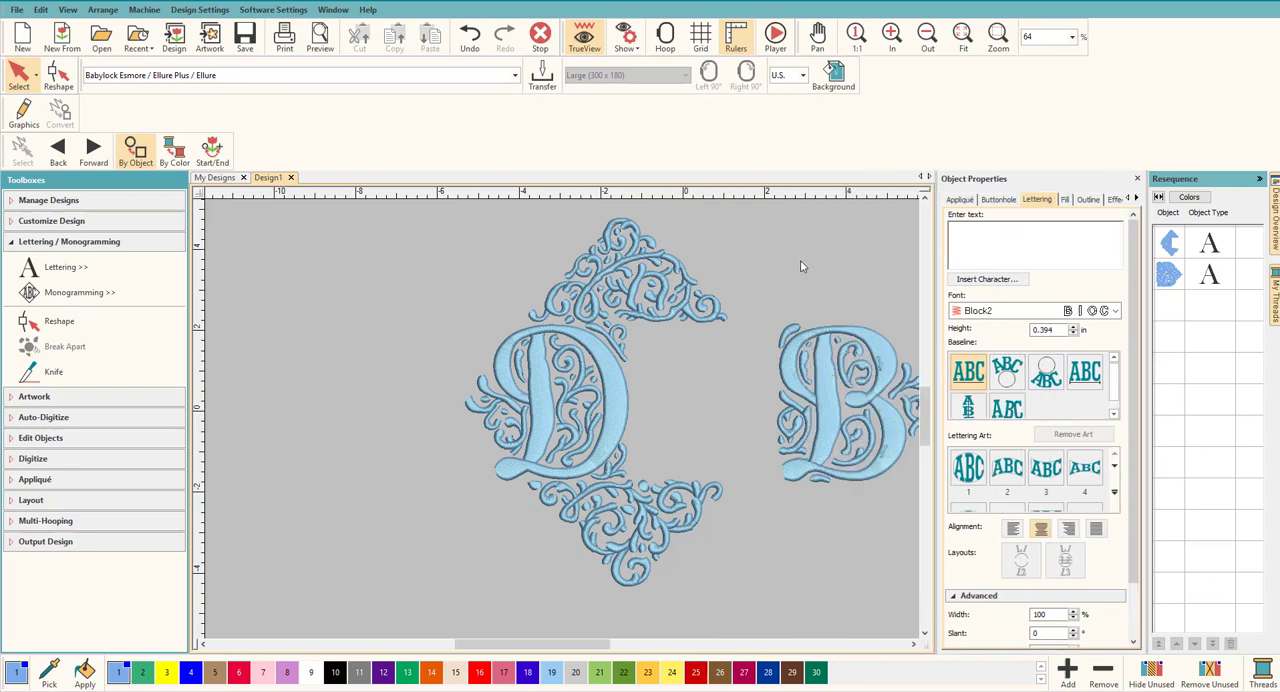
# Step: Move the letter B beside the D so that it fills the gap in the ornamental diamond frame
pyautogui.click(820, 374)
pyautogui.click(1220, 245)
pyautogui.click(873, 396)
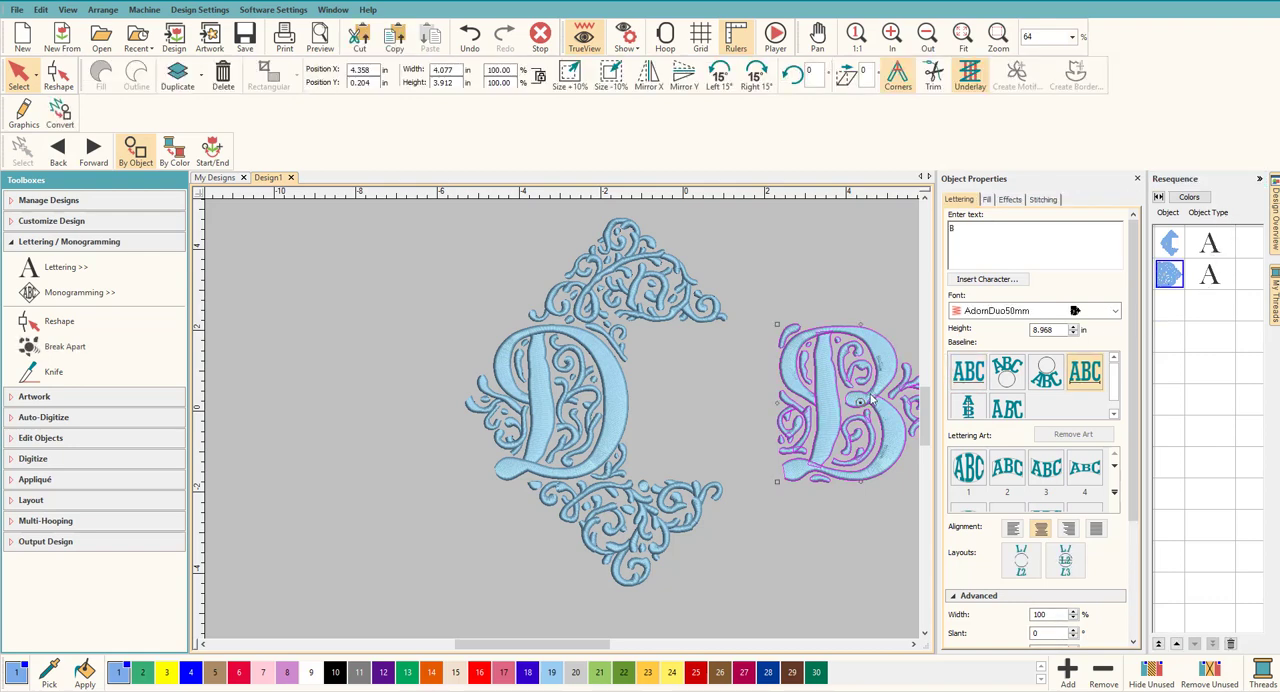
pyautogui.moveTo(872, 398); pyautogui.dragTo(738, 420)
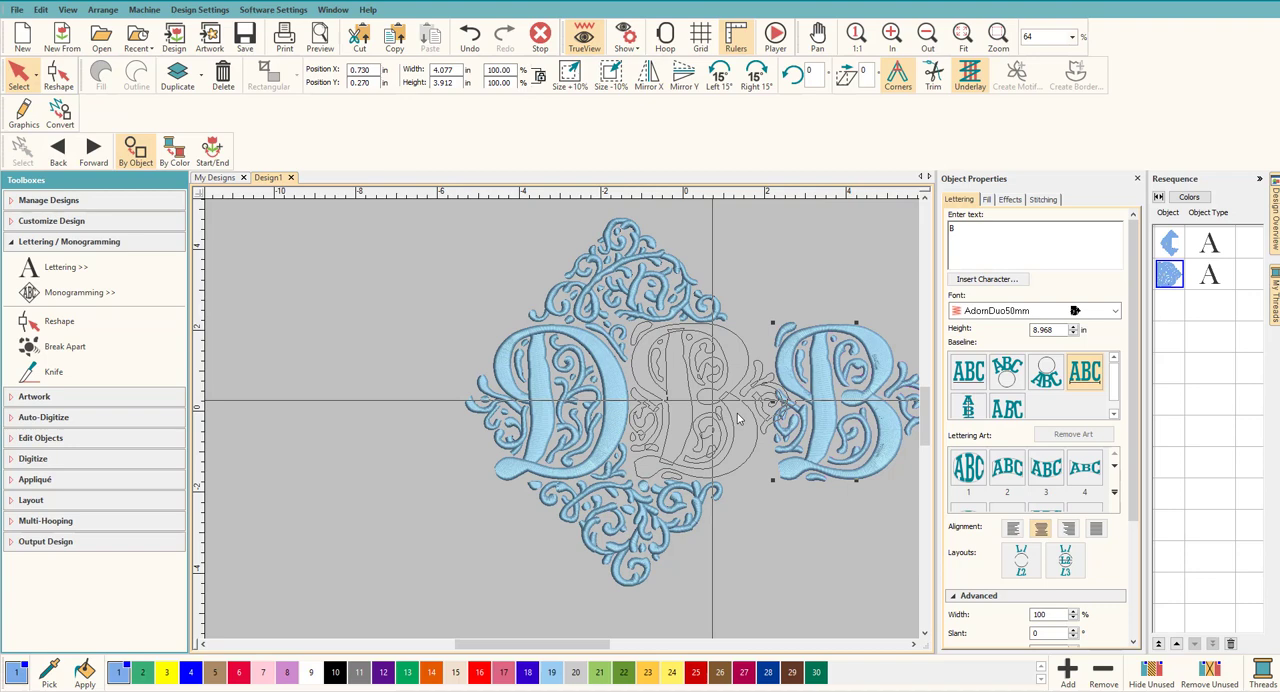
pyautogui.moveTo(738, 420); pyautogui.dragTo(740, 420)
pyautogui.click(820, 405)
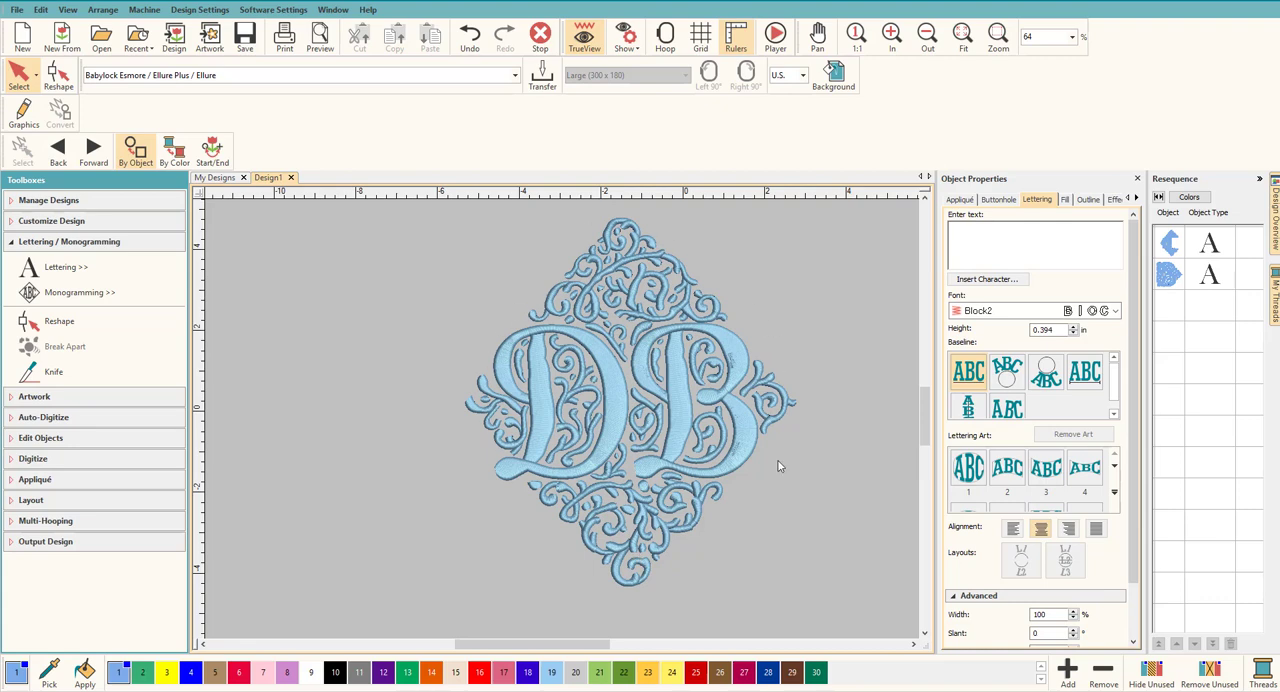
pyautogui.click(549, 385)
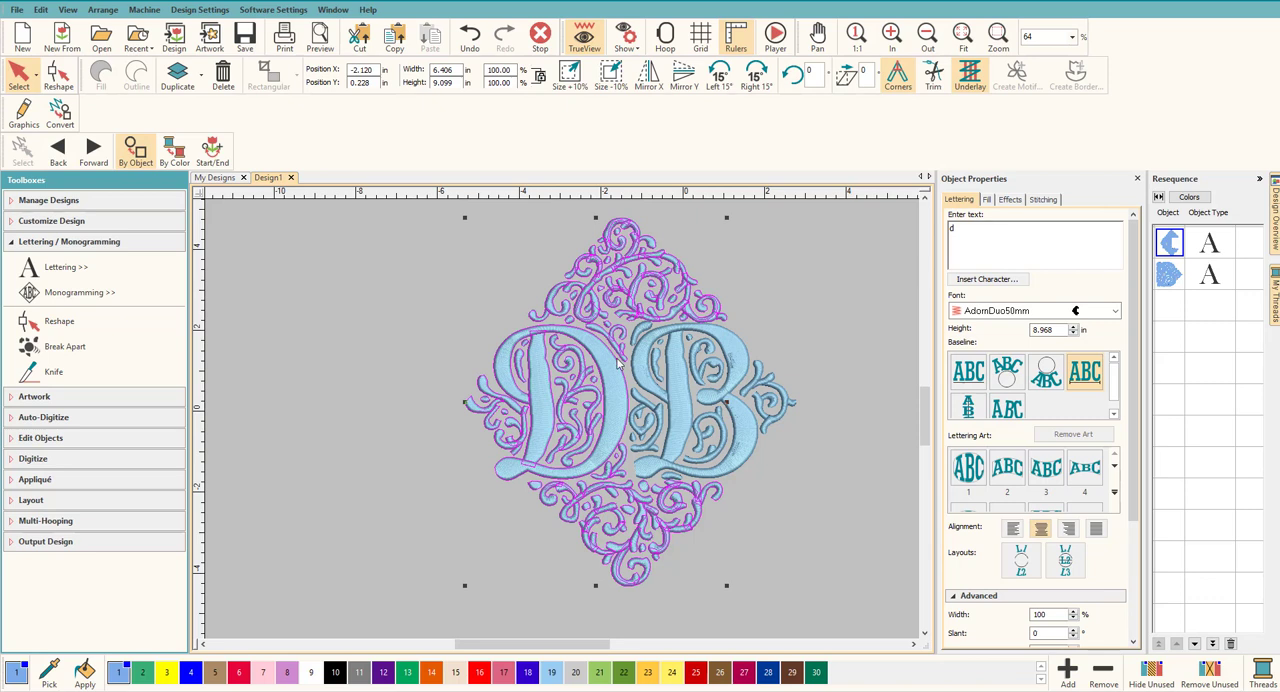
pyautogui.click(766, 321)
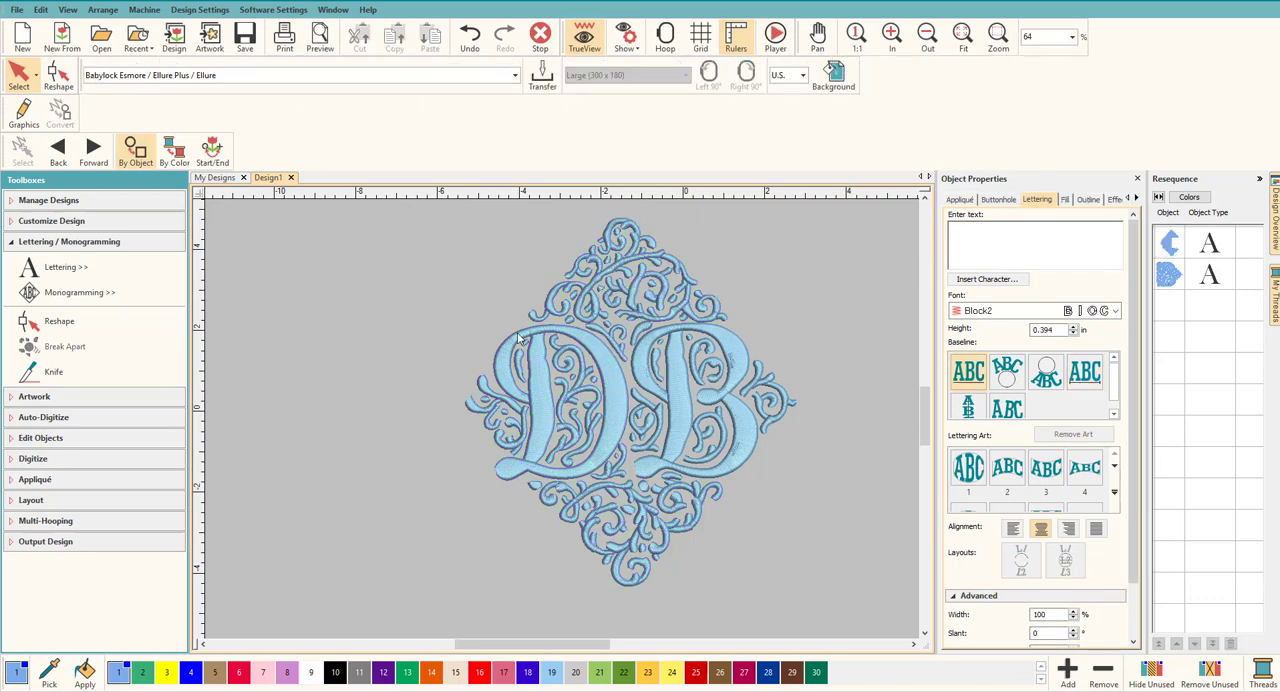
# Step: Create offset outlines around both letters with object outlines off, offset 0.157 in, a count of 2 and the Single Run type
pyautogui.scroll(-1, 562, 362)
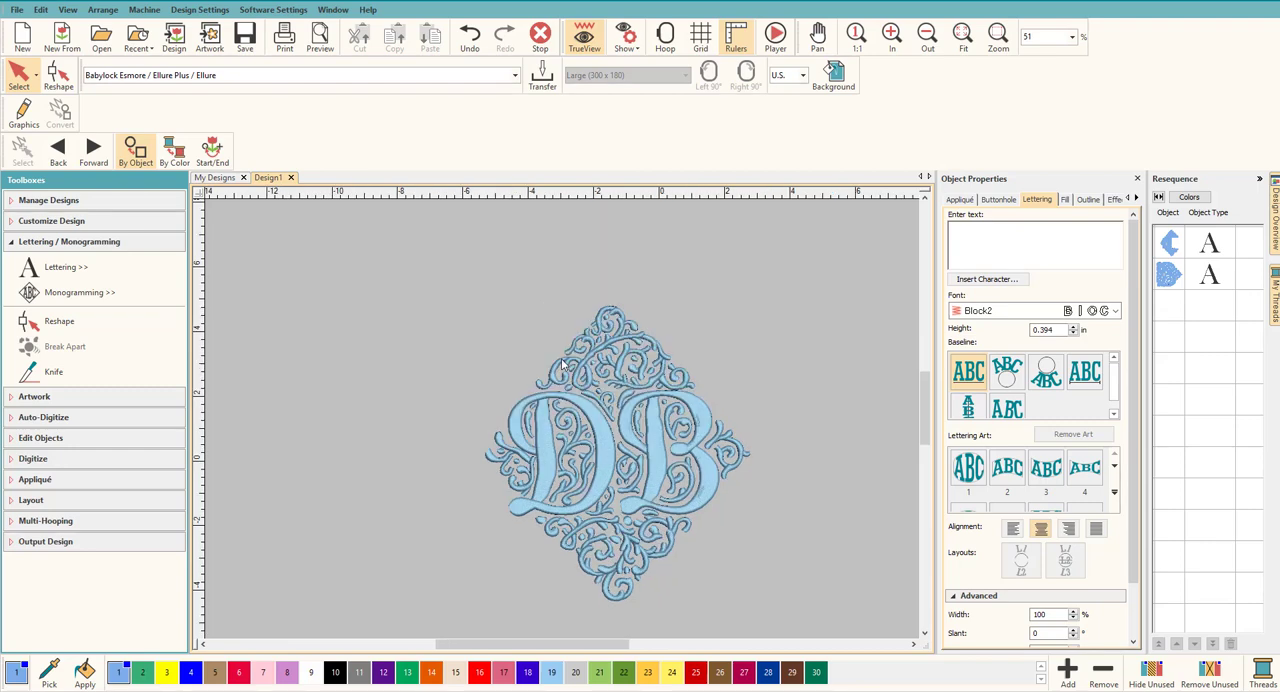
pyautogui.click(926, 637)
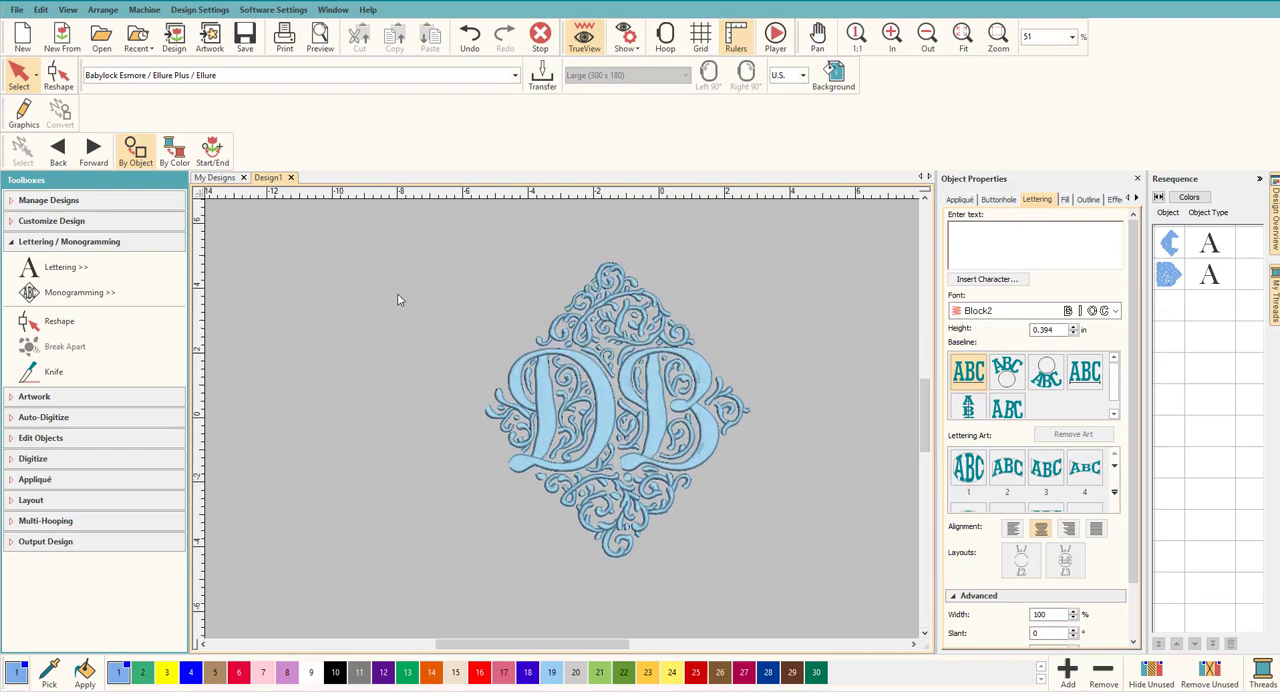
pyautogui.moveTo(818, 537); pyautogui.dragTo(881, 628)
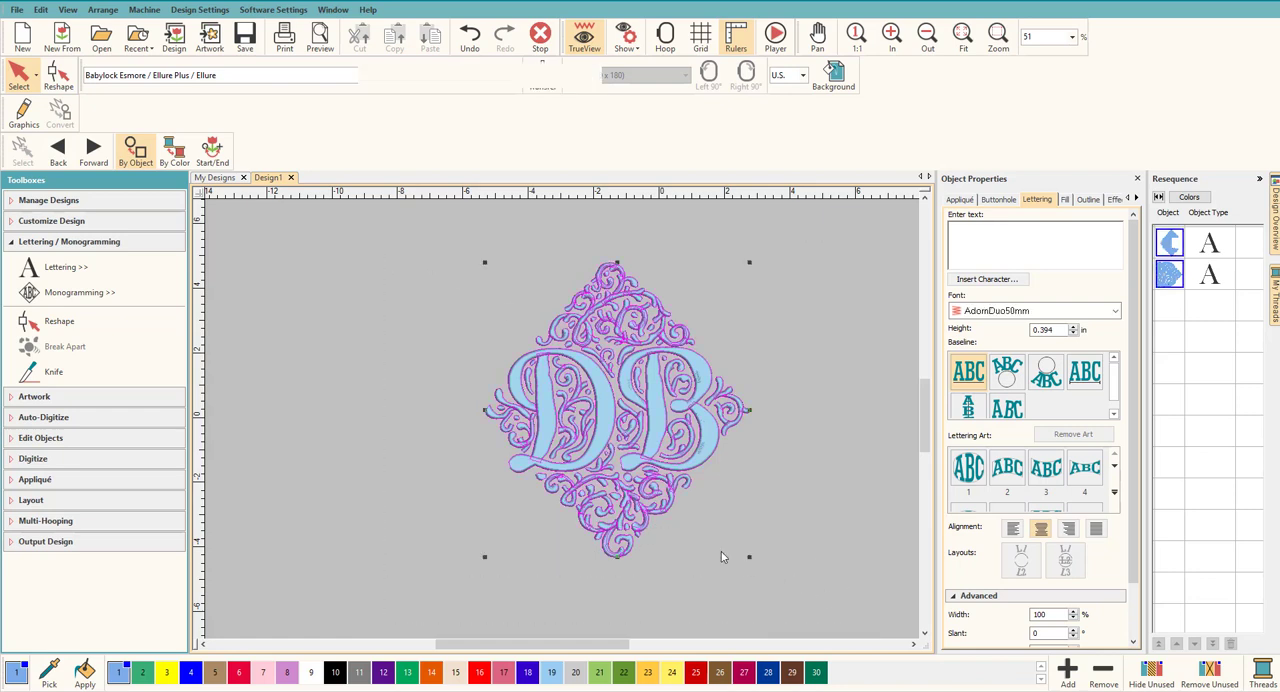
pyautogui.click(80, 241)
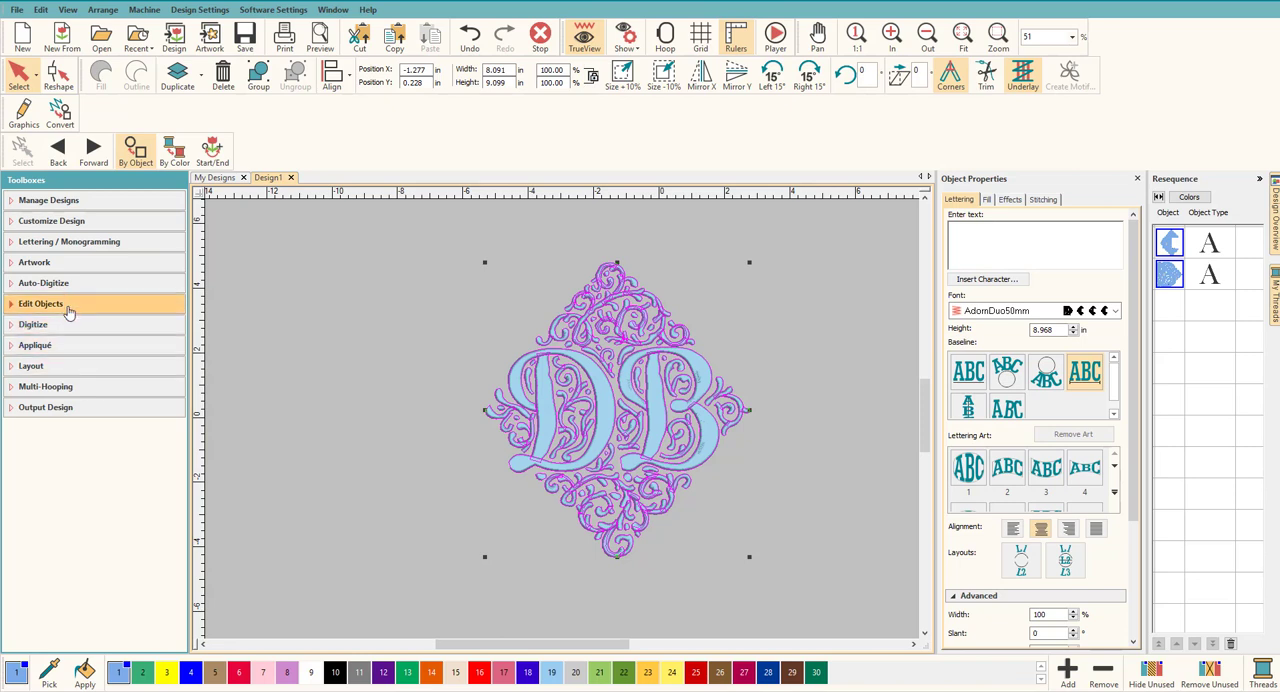
pyautogui.click(65, 304)
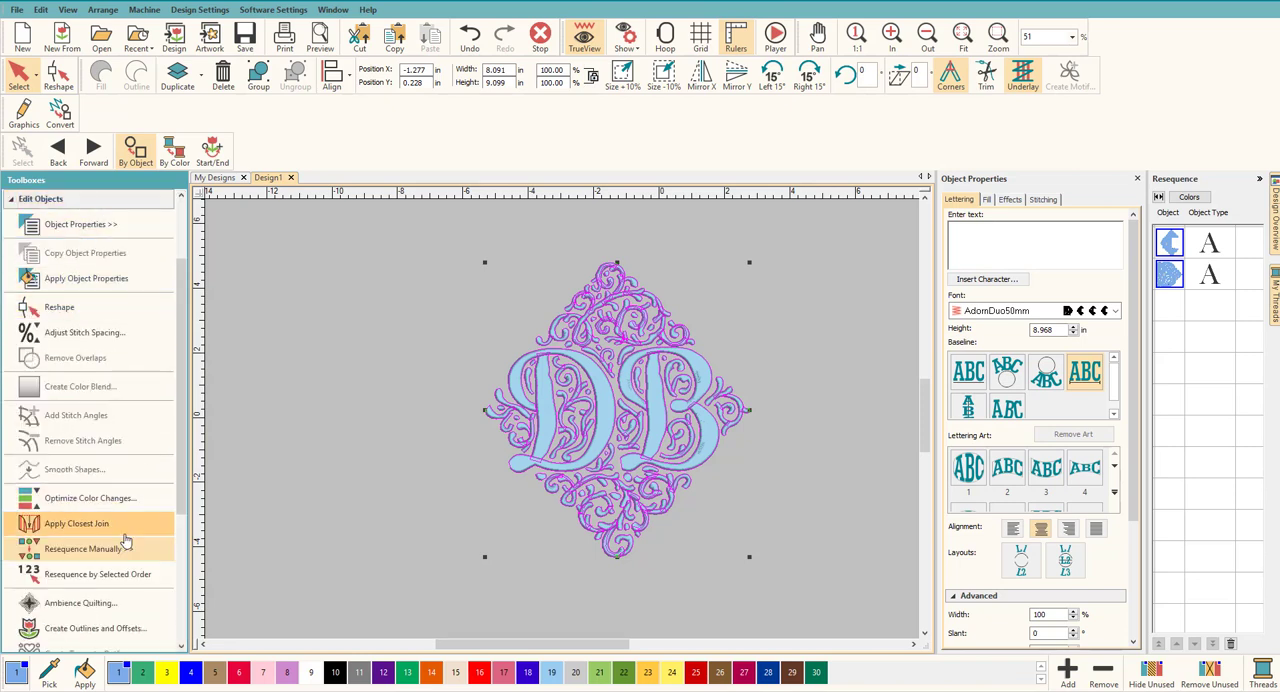
pyautogui.click(120, 630)
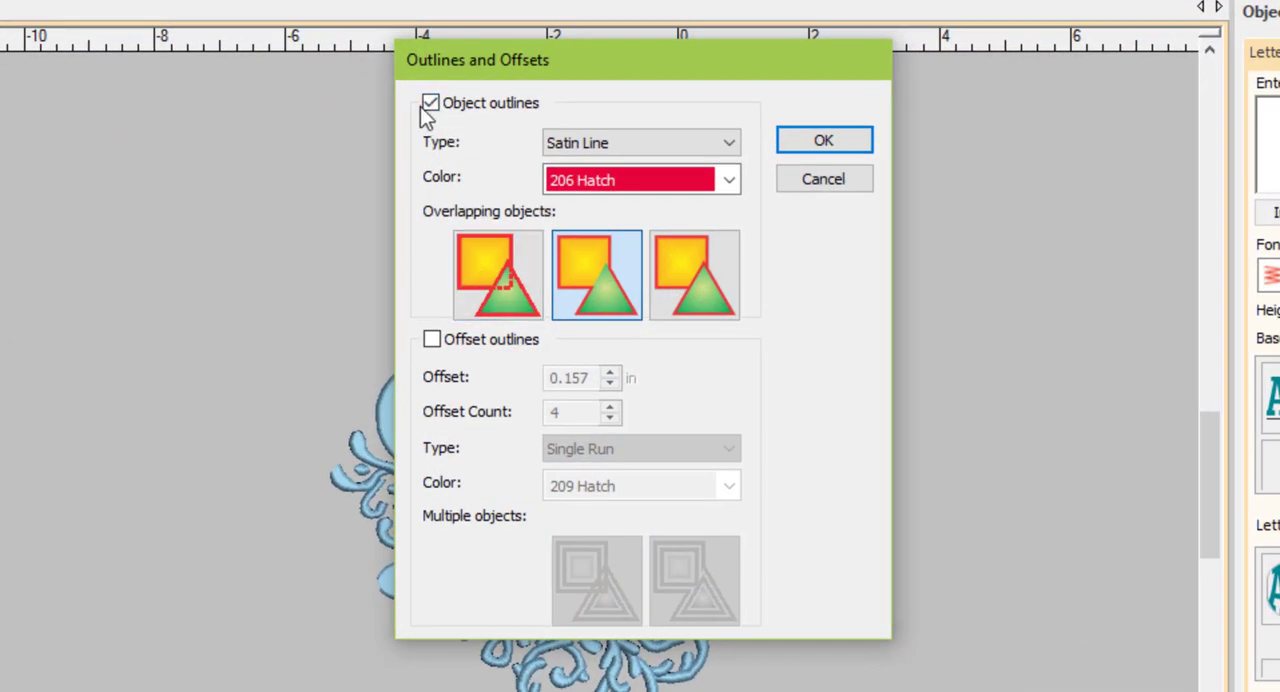
pyautogui.click(431, 104)
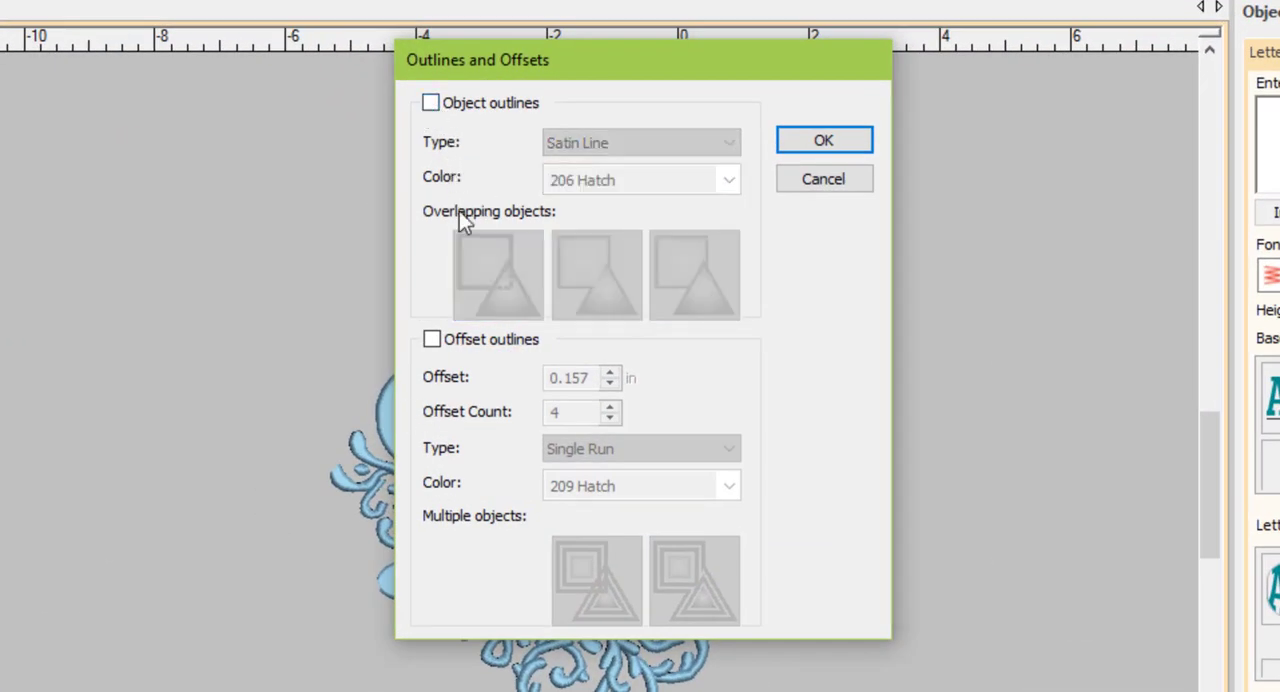
pyautogui.click(431, 341)
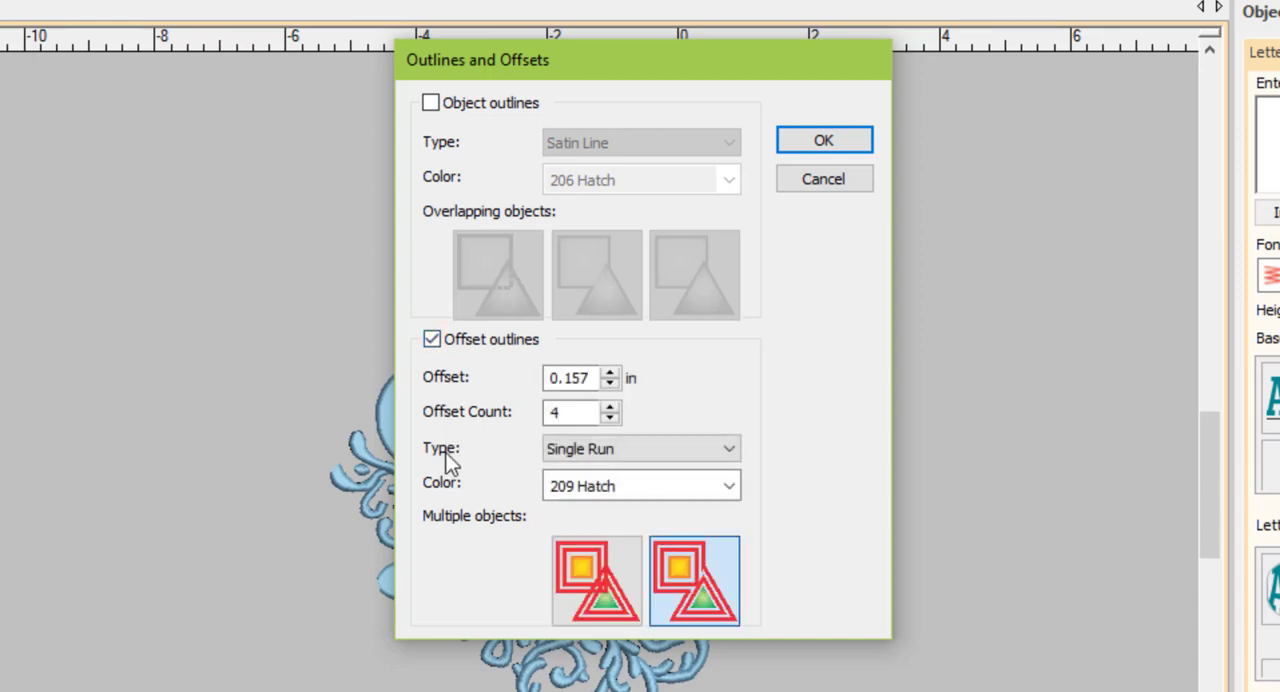
pyautogui.click(555, 413)
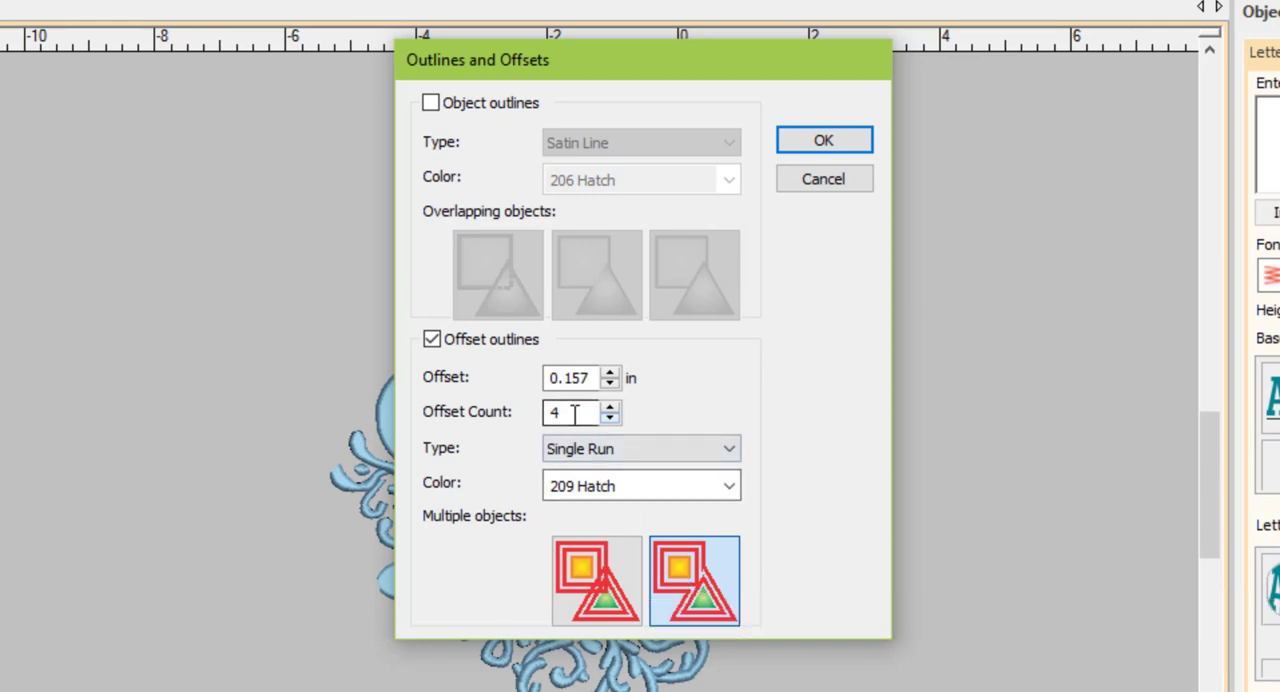
pyautogui.moveTo(580, 412); pyautogui.dragTo(535, 414)
pyautogui.write('2')
pyautogui.click(810, 136)
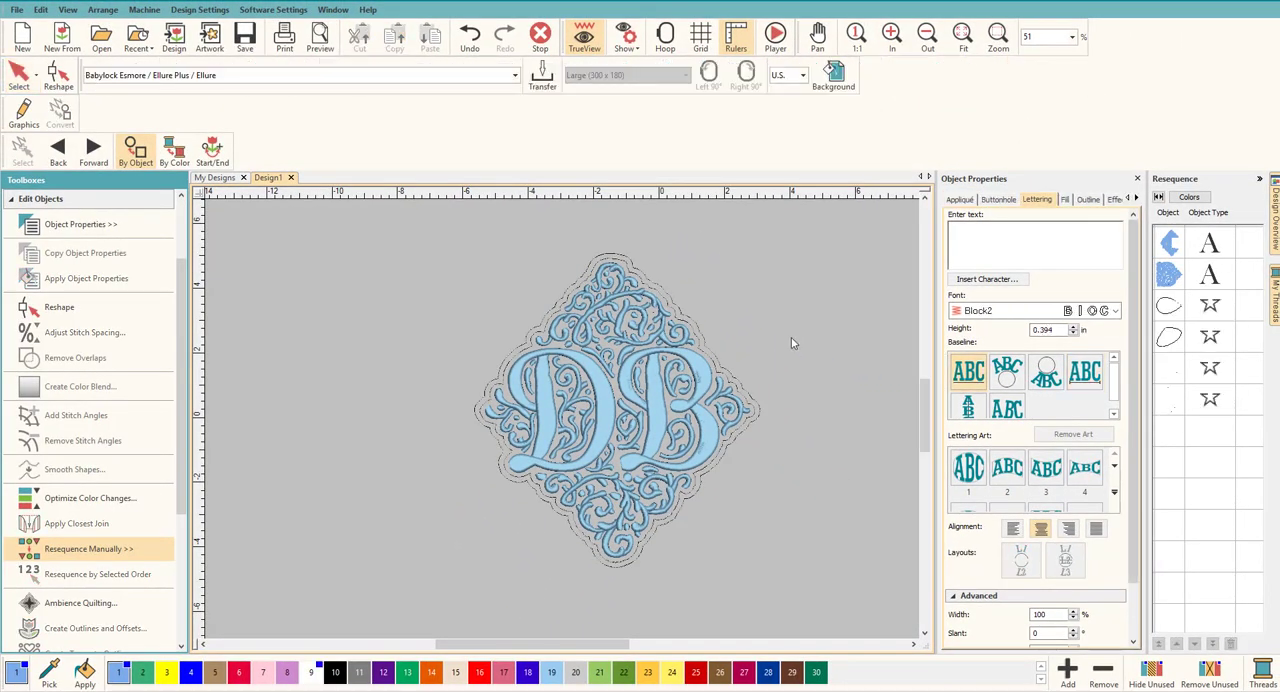
# Step: Delete the outermost offset outline and the two tiny stray outline objects inside the monogram
pyautogui.click(760, 416)
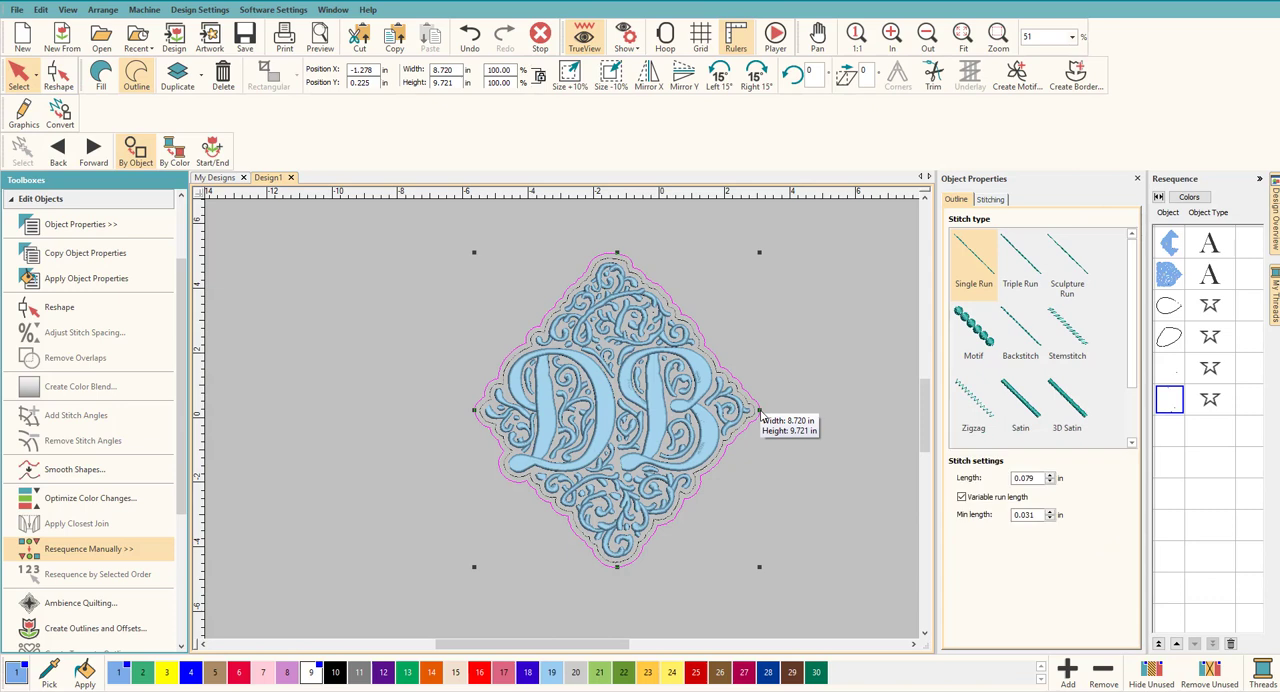
pyautogui.press('Escape')
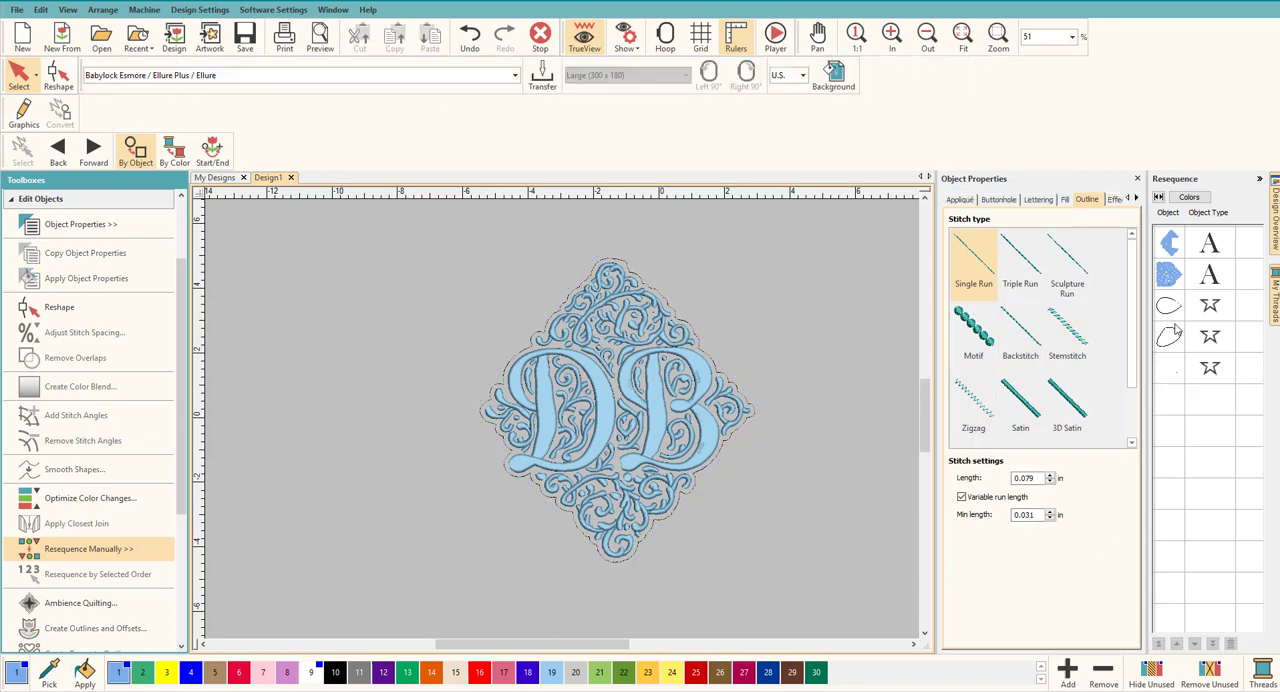
pyautogui.click(1172, 310)
pyautogui.click(1176, 338)
pyautogui.click(1176, 310)
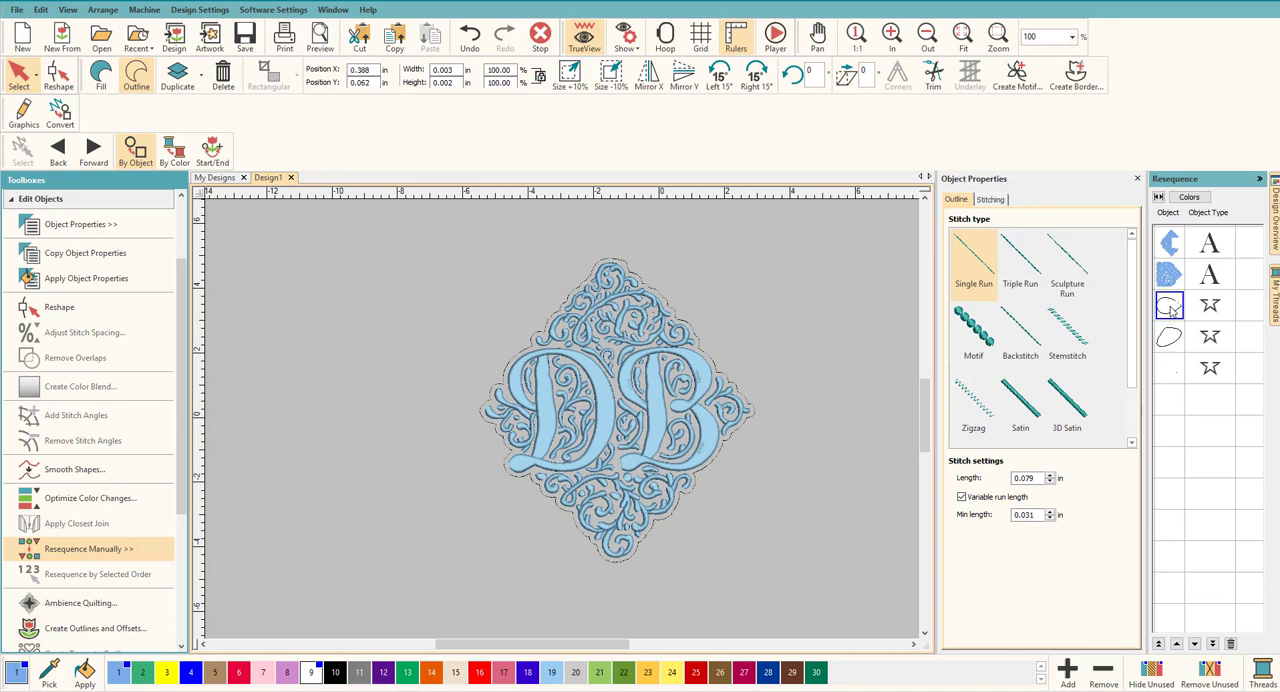
pyautogui.click(1172, 340)
pyautogui.click(1173, 313)
pyautogui.scroll(2, 570, 459)
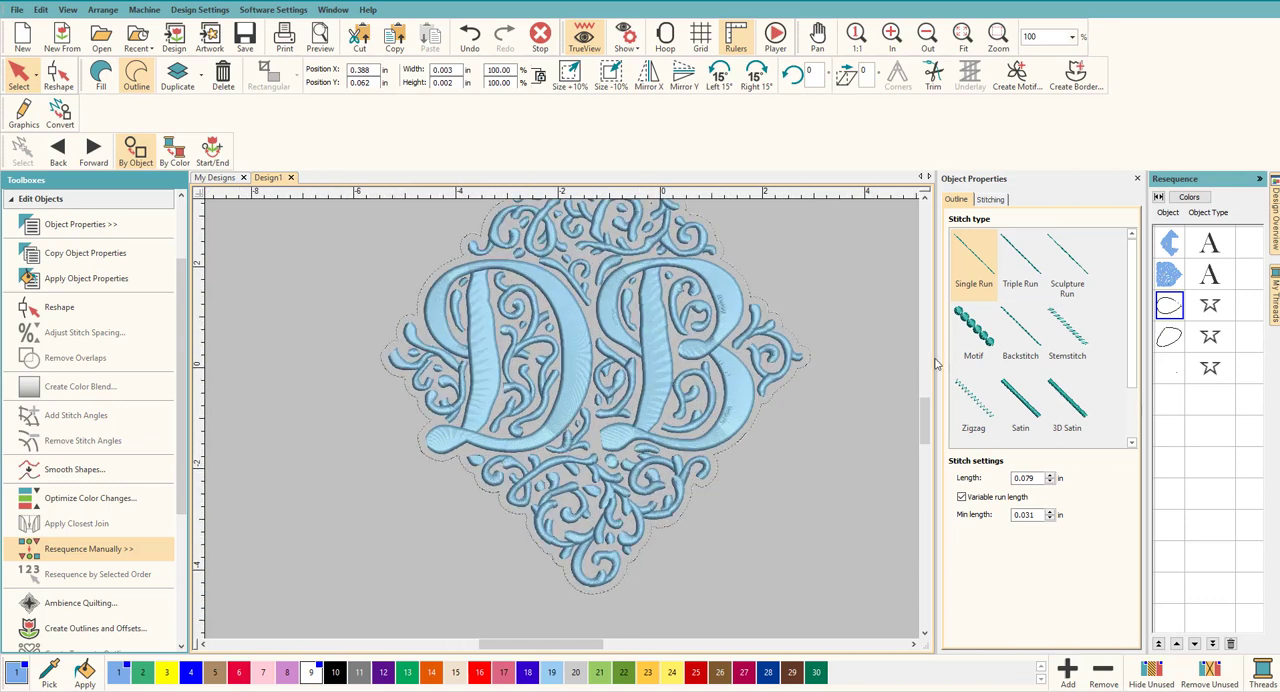
pyautogui.press('Delete')
pyautogui.click(1171, 311)
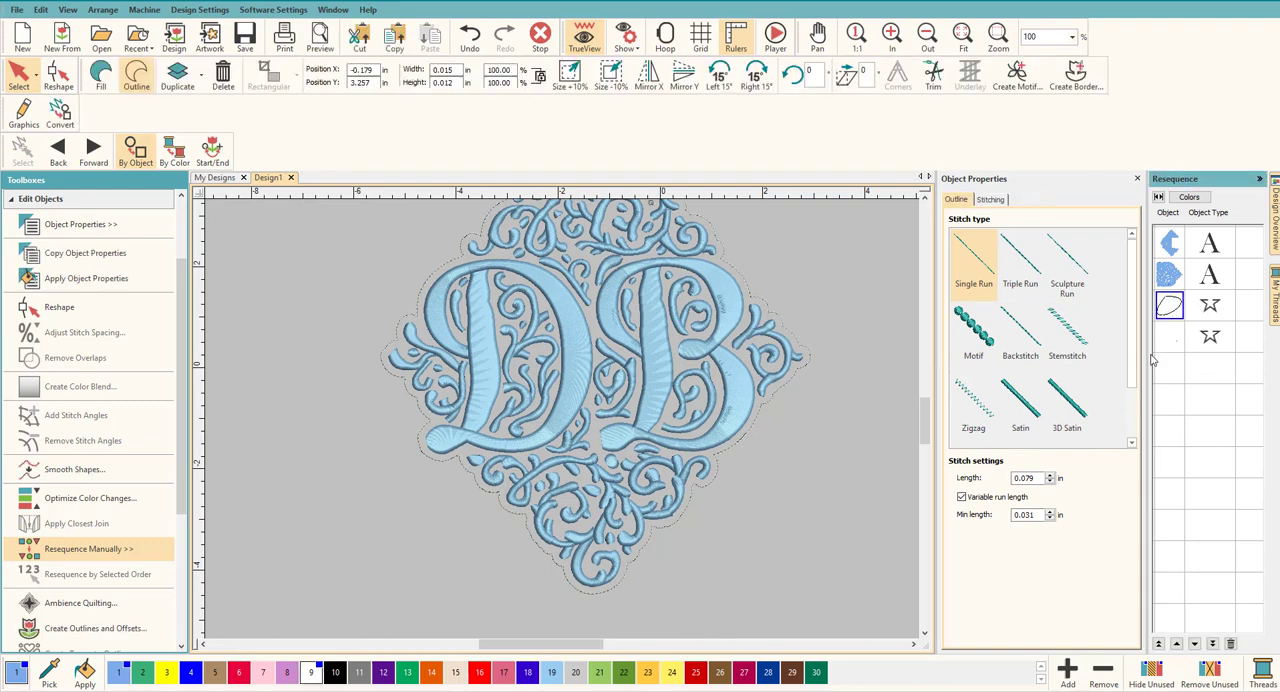
pyautogui.press('Delete')
# Step: Recolor the remaining offset outline around the monogram with red thread color 16
pyautogui.click(808, 390)
pyautogui.click(786, 392)
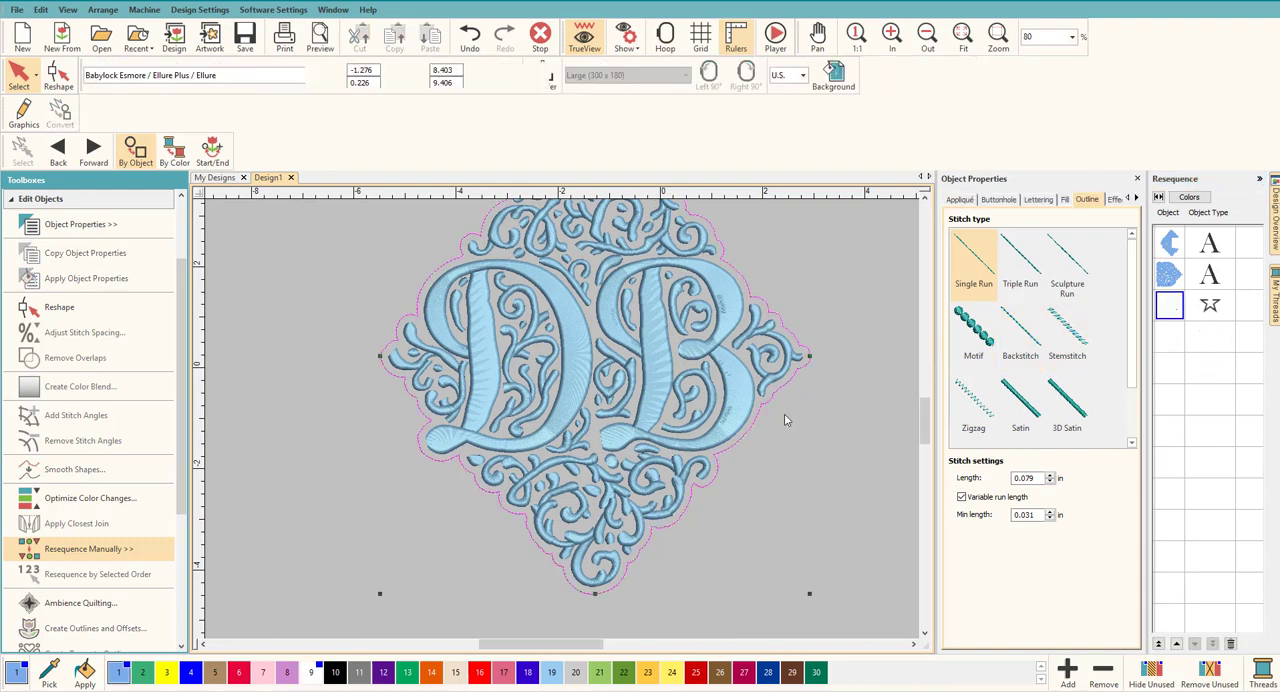
pyautogui.click(480, 672)
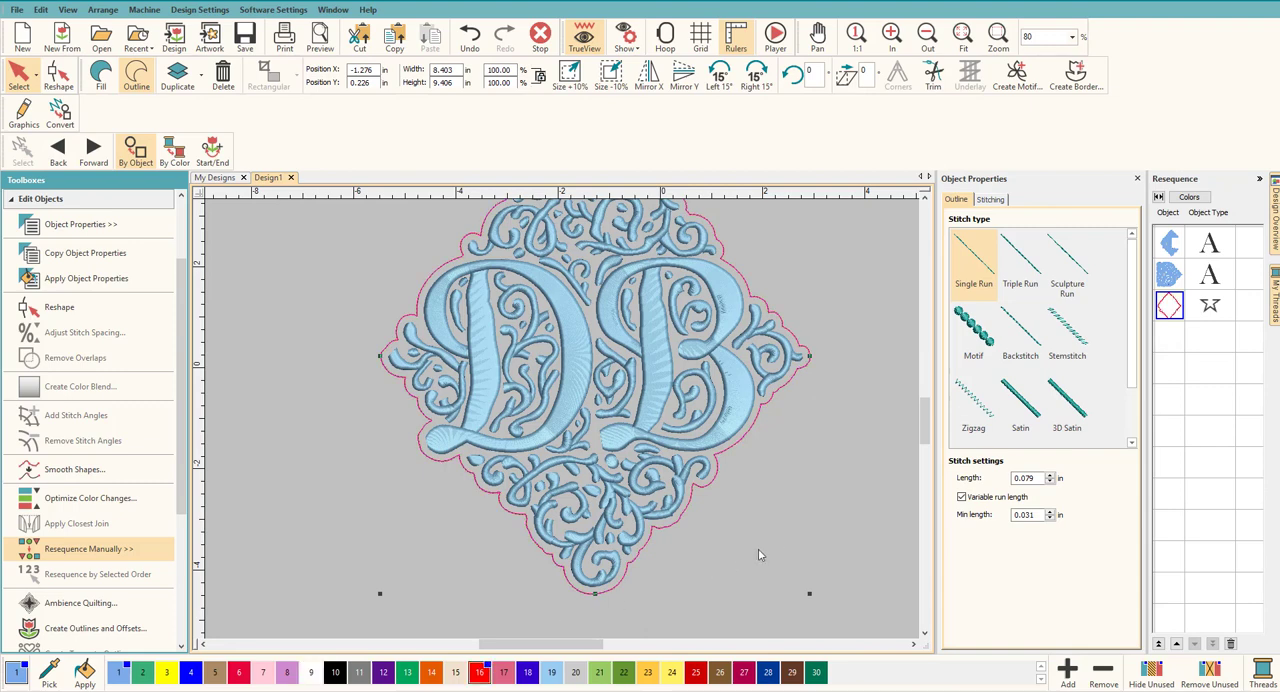
# Step: Convert the red outline around the monogram into a Tamati-free solid Tatami fill and sequence it first, behind both letters
pyautogui.click(925, 196)
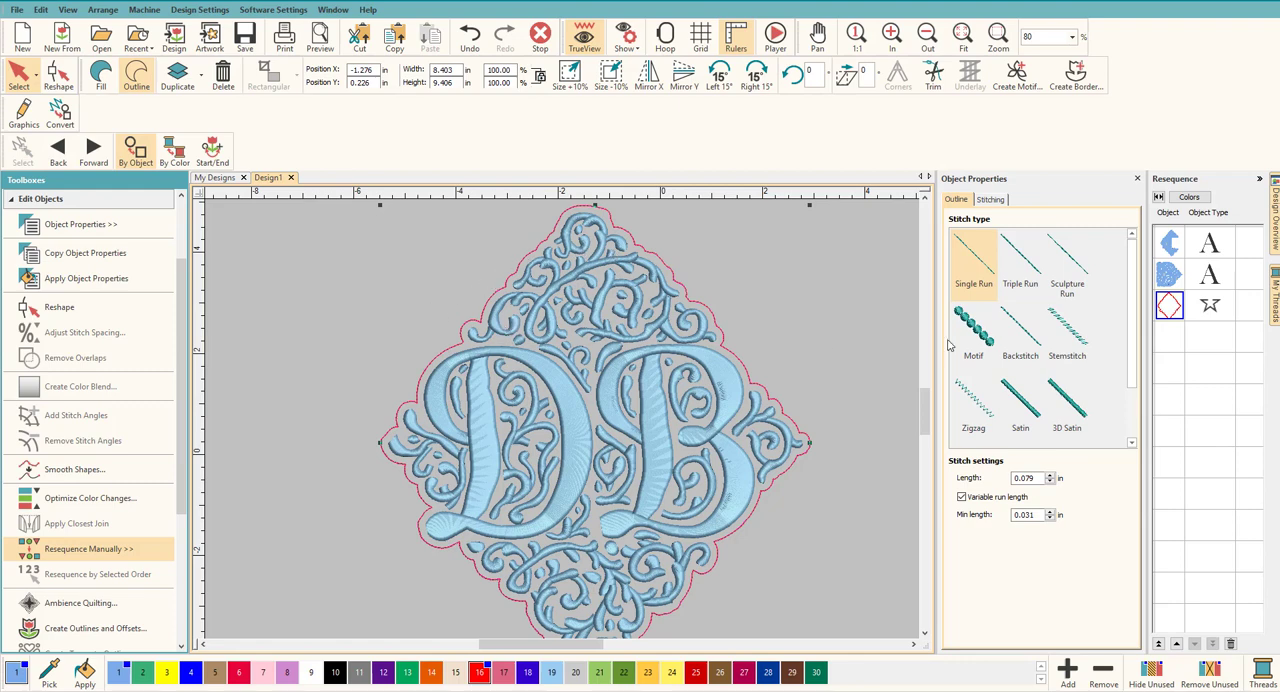
pyautogui.click(102, 80)
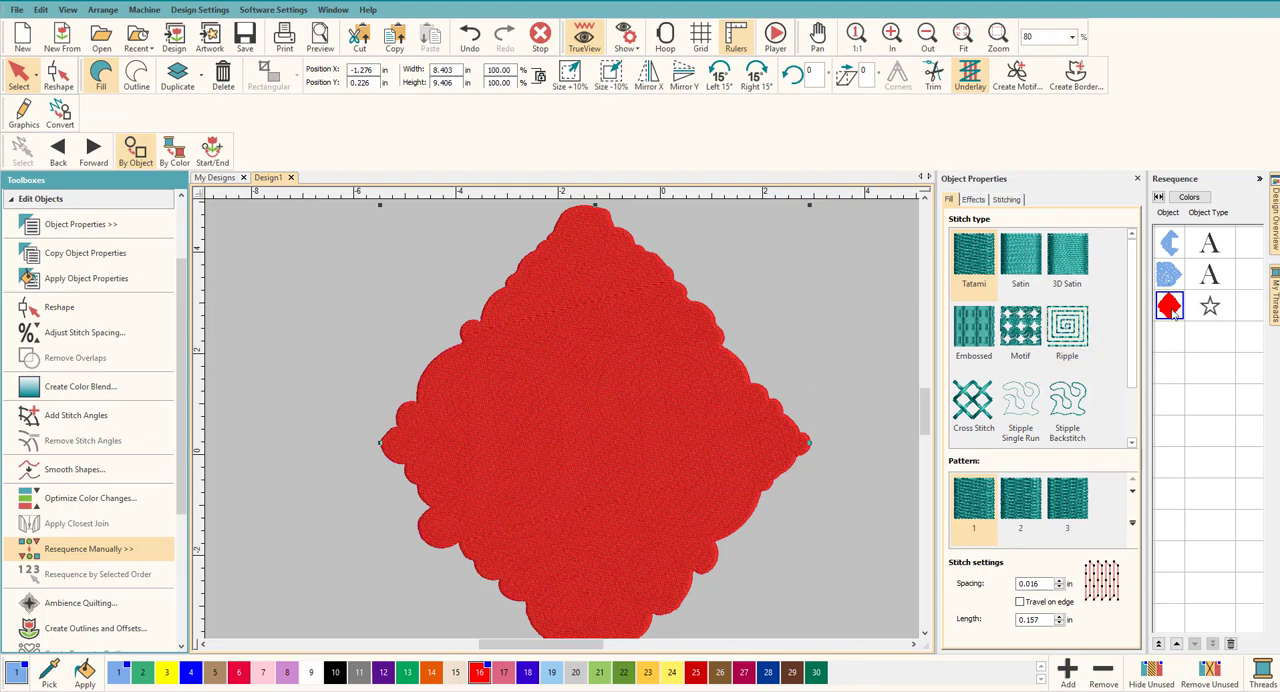
pyautogui.moveTo(1172, 311); pyautogui.dragTo(1178, 238)
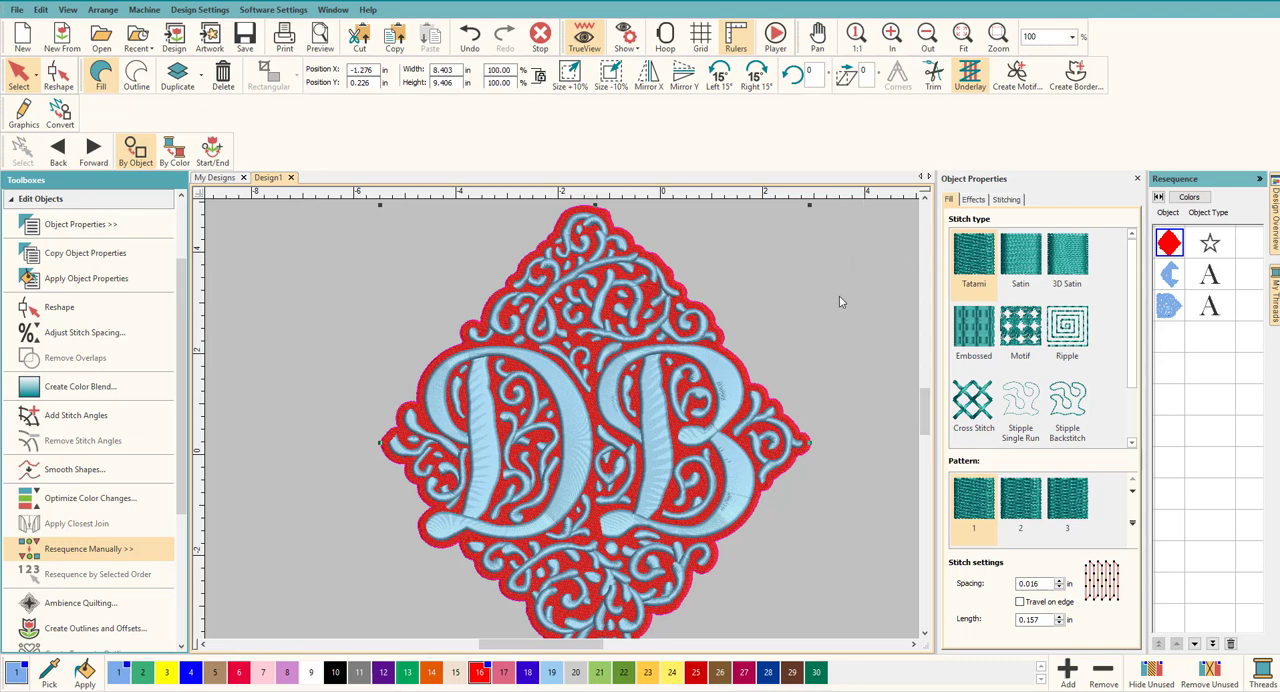
# Step: Turn off the underlay for the red Tatami background fill
pyautogui.click(1006, 200)
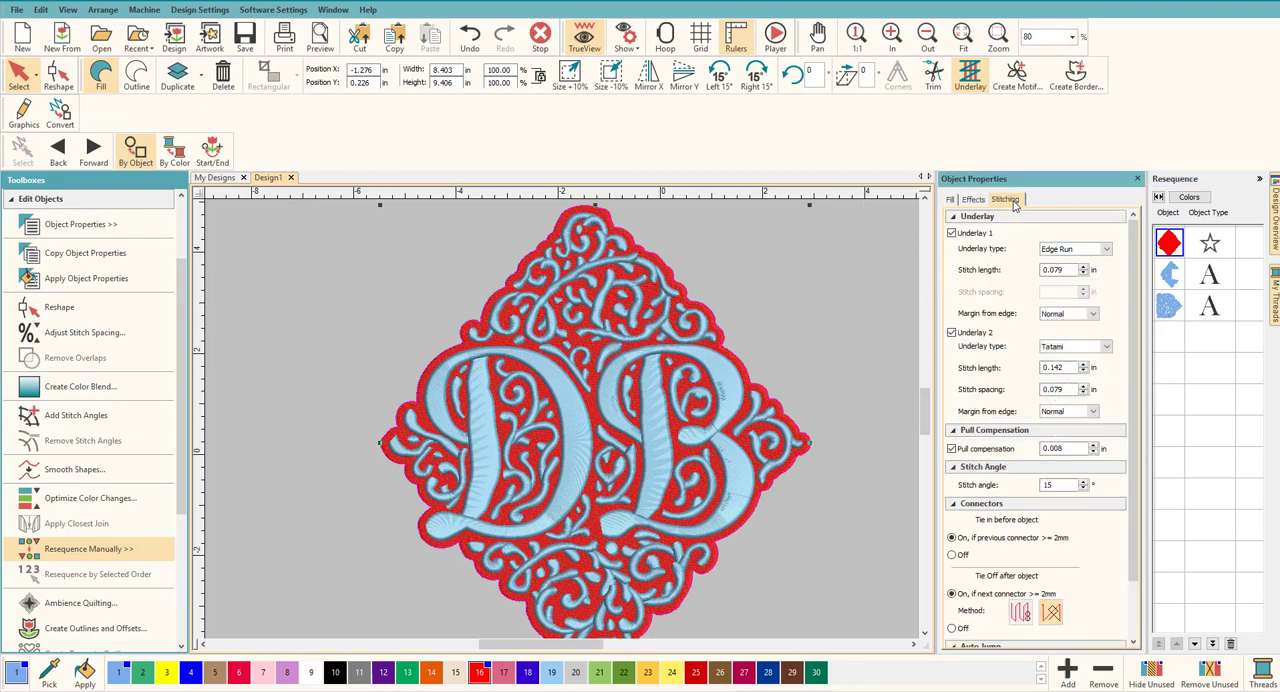
pyautogui.click(952, 234)
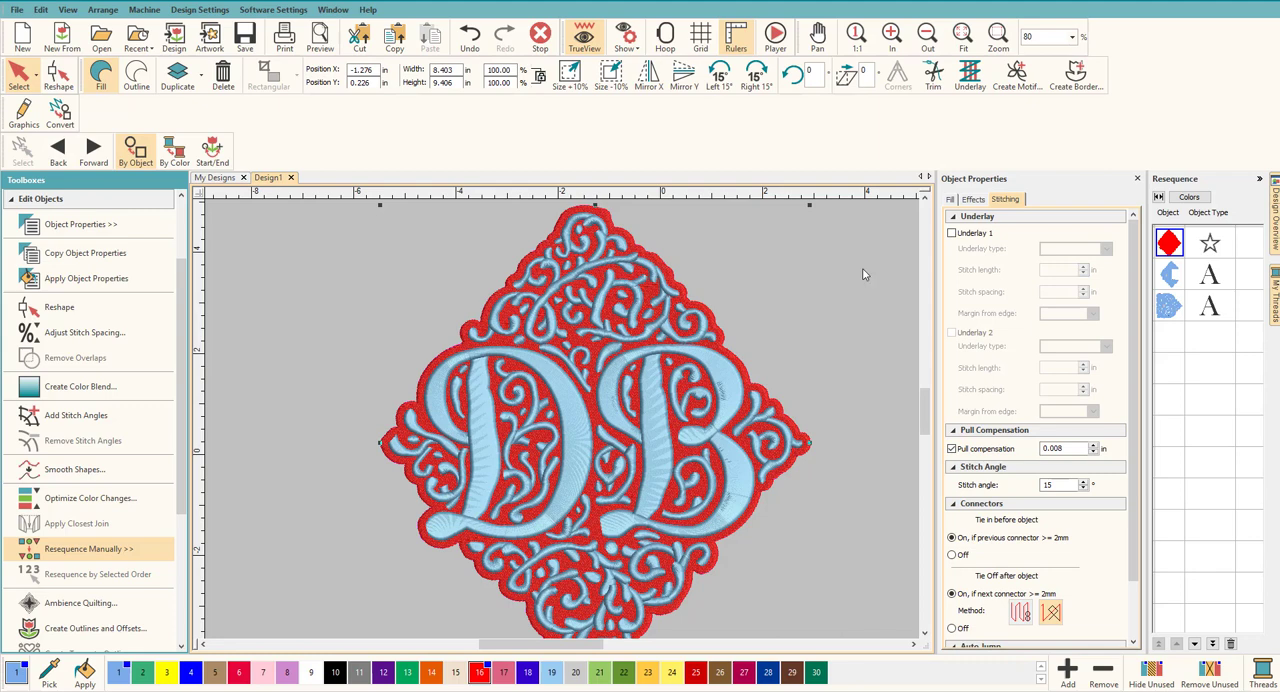
pyautogui.click(951, 200)
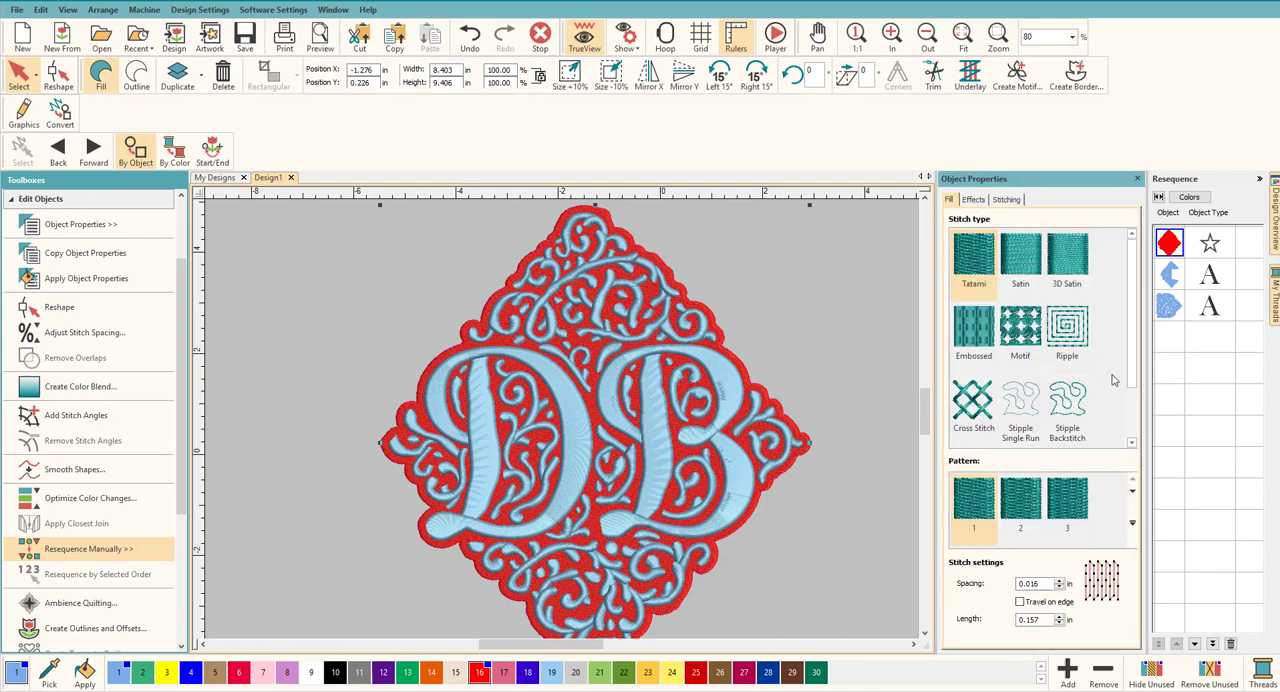
# Step: Deselect the red fill and switch the measurement units from U.S. to Metric
pyautogui.click(858, 315)
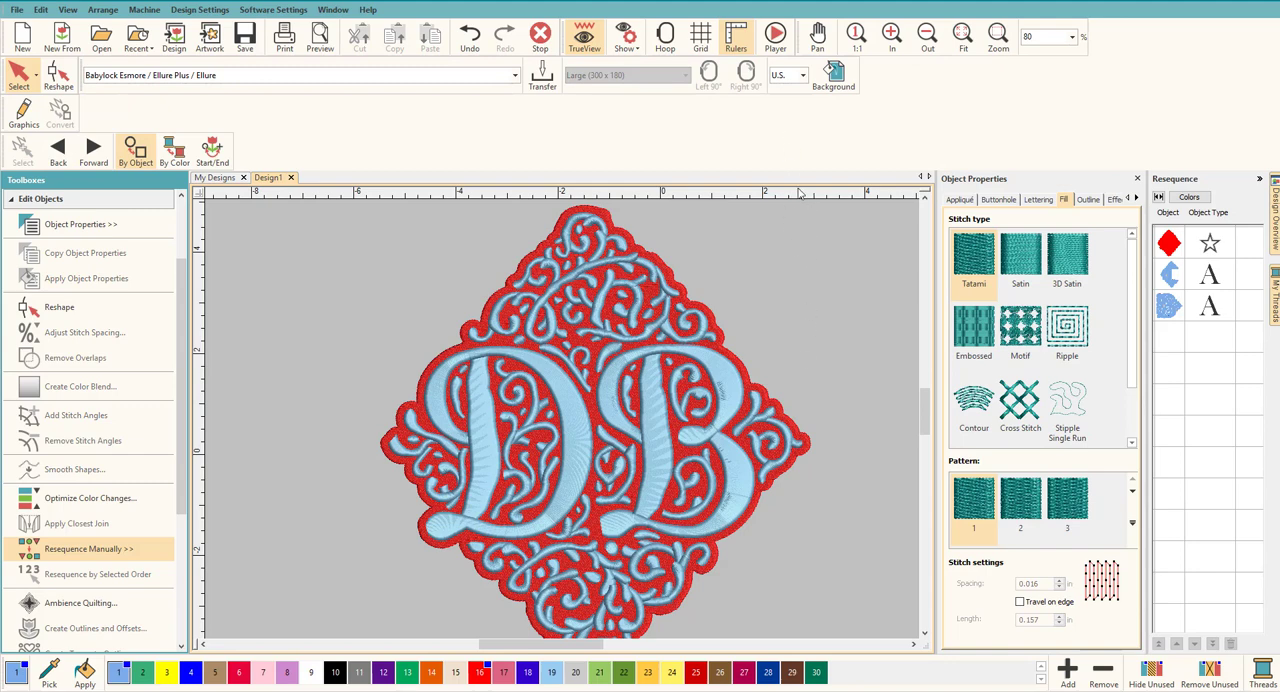
pyautogui.click(801, 76)
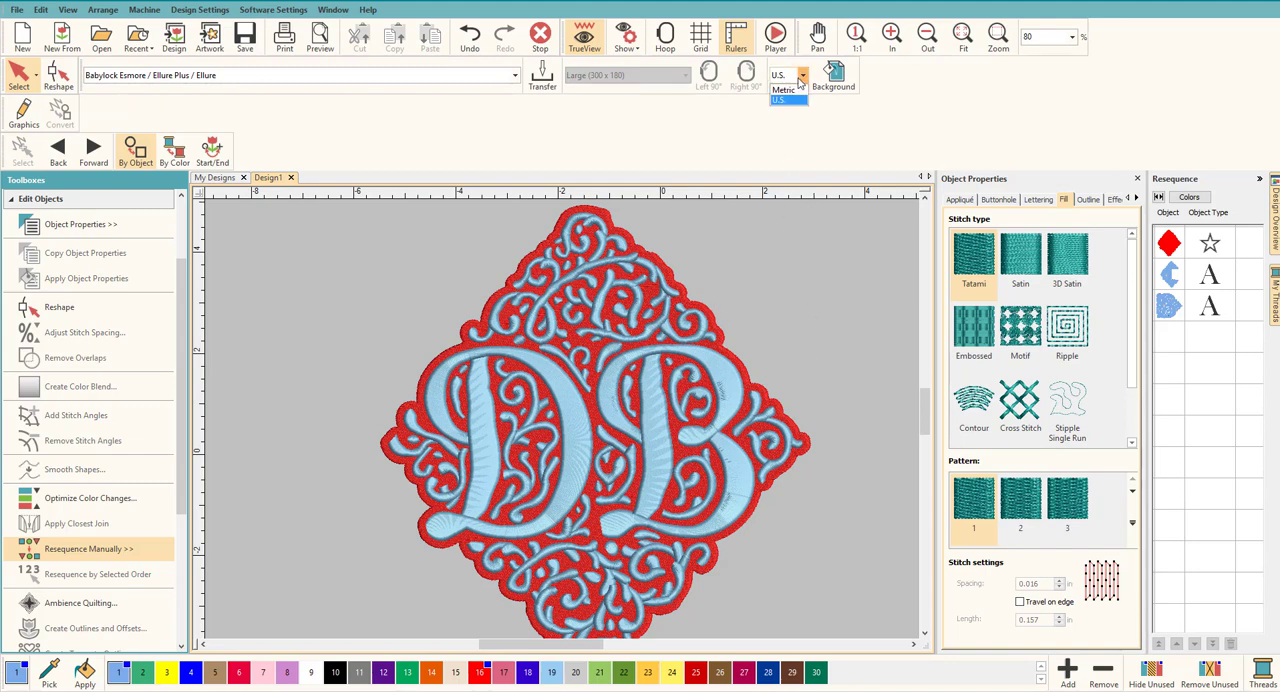
pyautogui.click(790, 90)
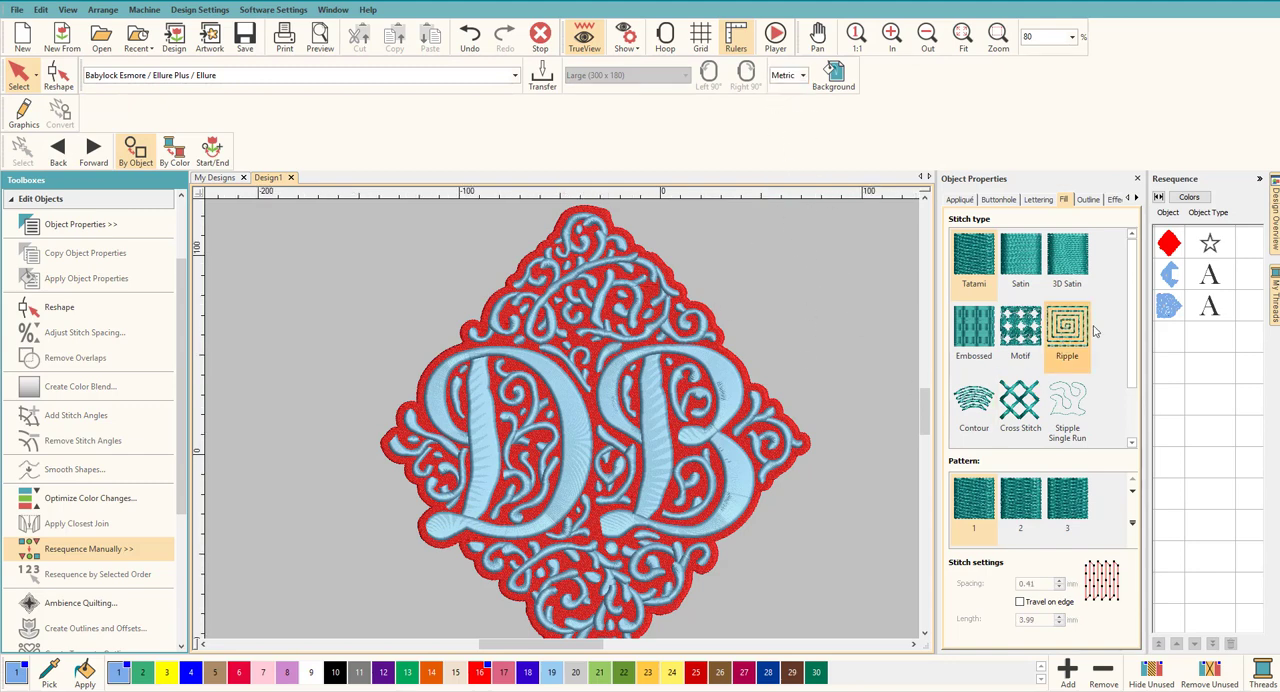
# Step: Set the red background fill's stitch spacing to 1.40 mm and check the density up close
pyautogui.click(1172, 246)
pyautogui.moveTo(1133, 363); pyautogui.dragTo(1132, 392)
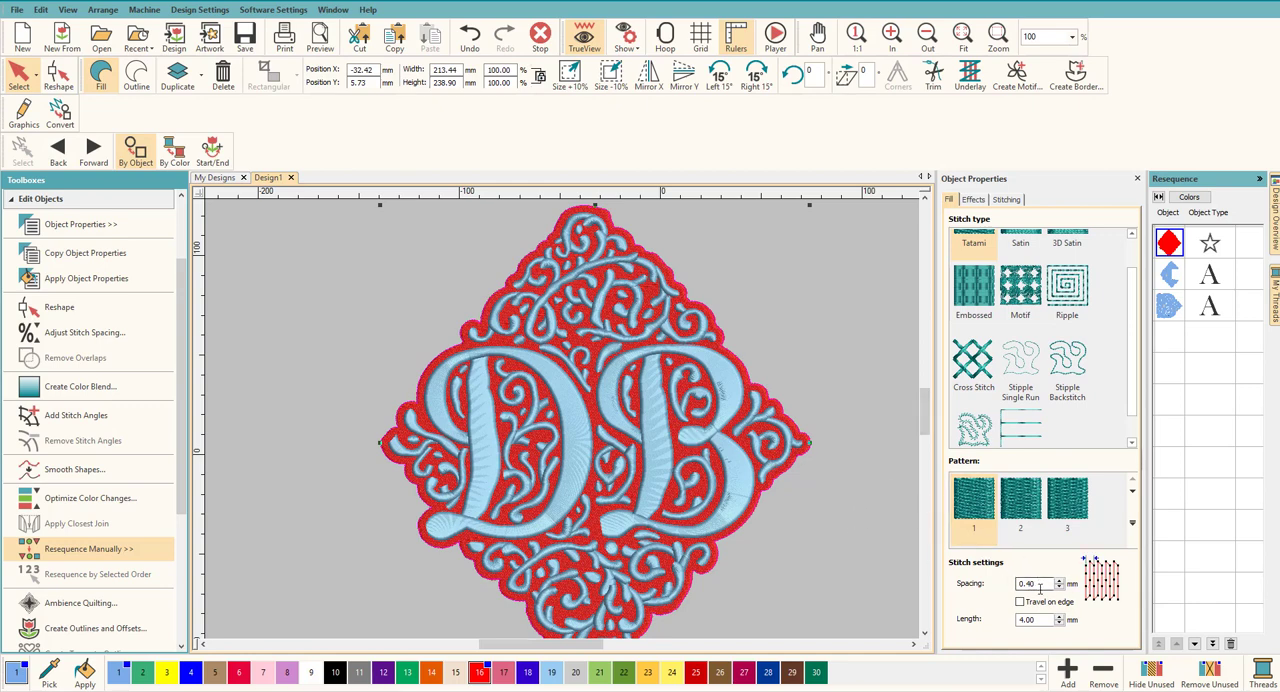
pyautogui.moveTo(1041, 584); pyautogui.dragTo(1007, 584)
pyautogui.write('1')
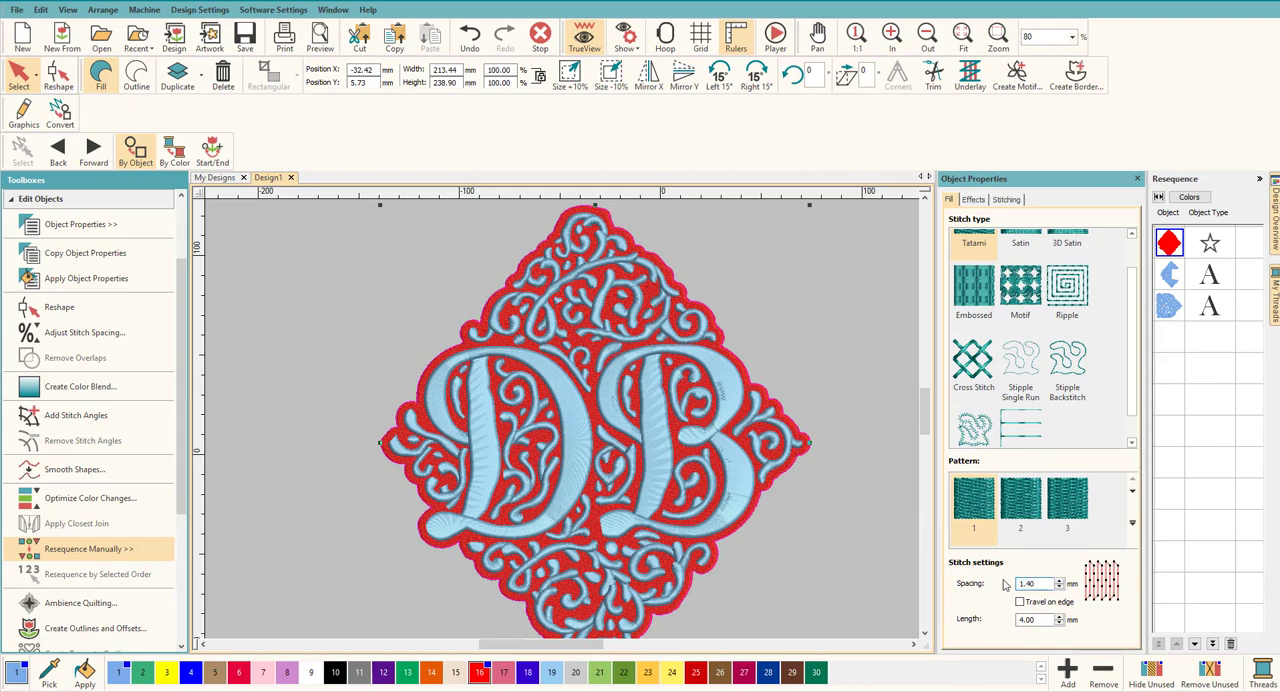
pyautogui.press('Return')
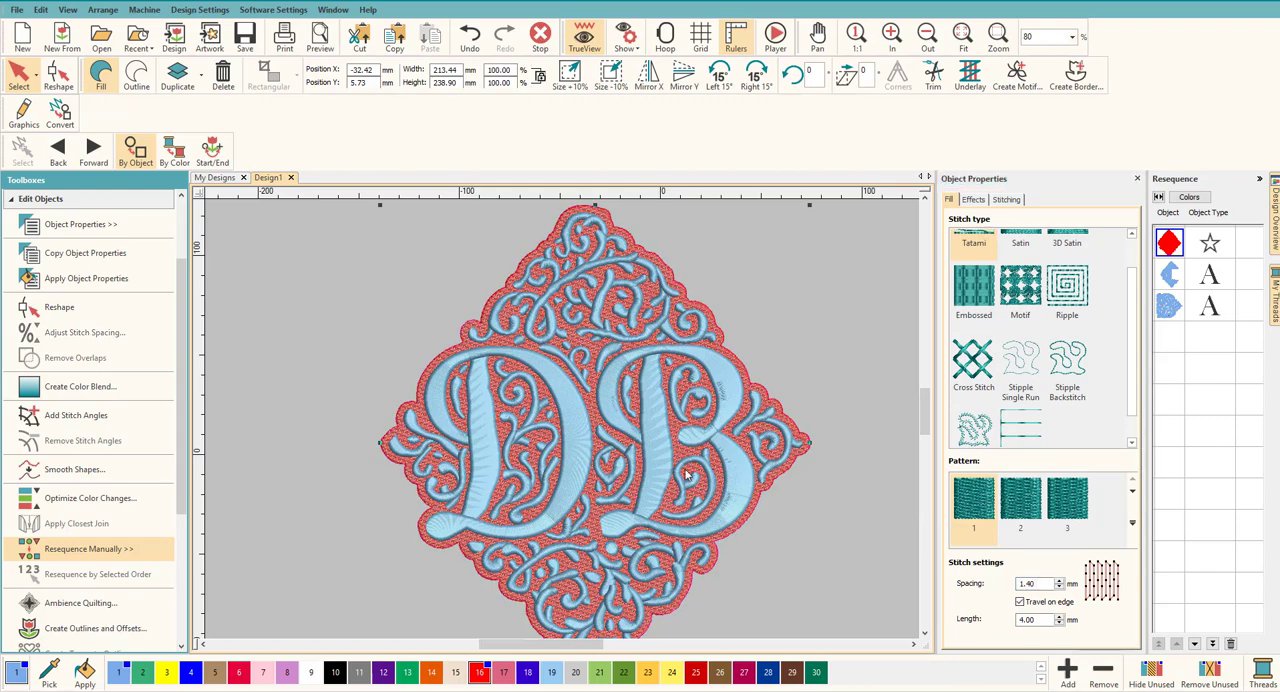
pyautogui.scroll(4, 686, 476)
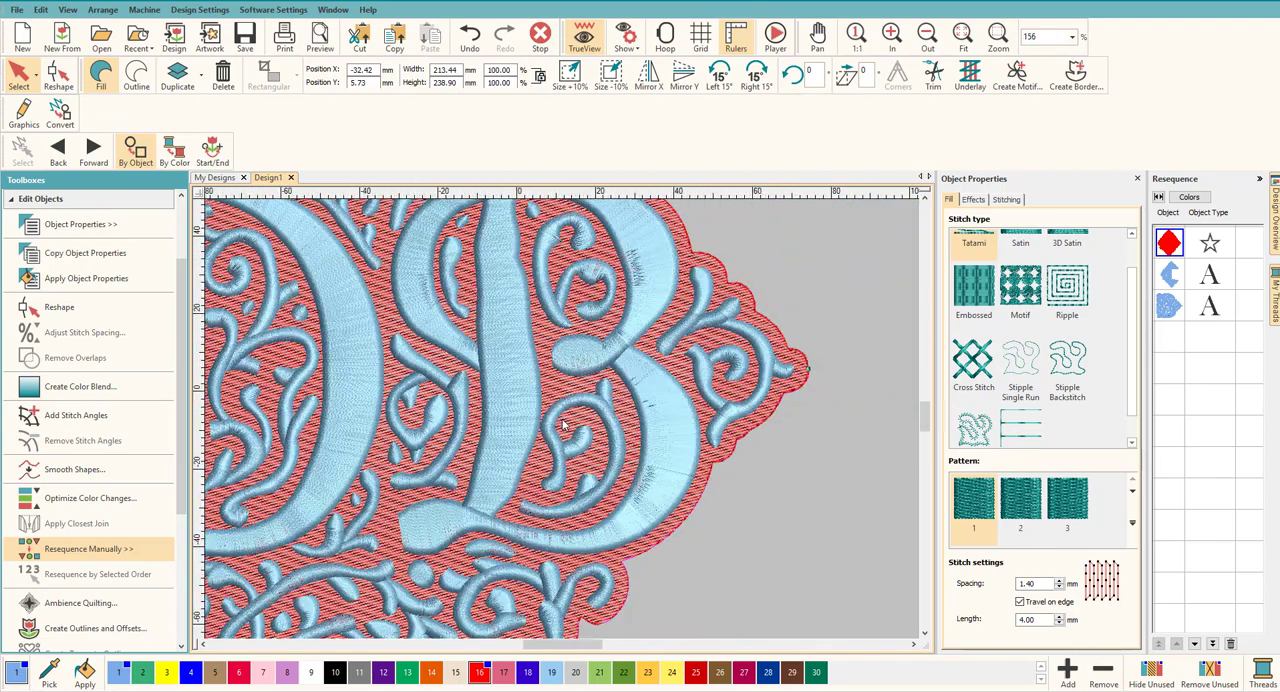
pyautogui.scroll(-5, 563, 425)
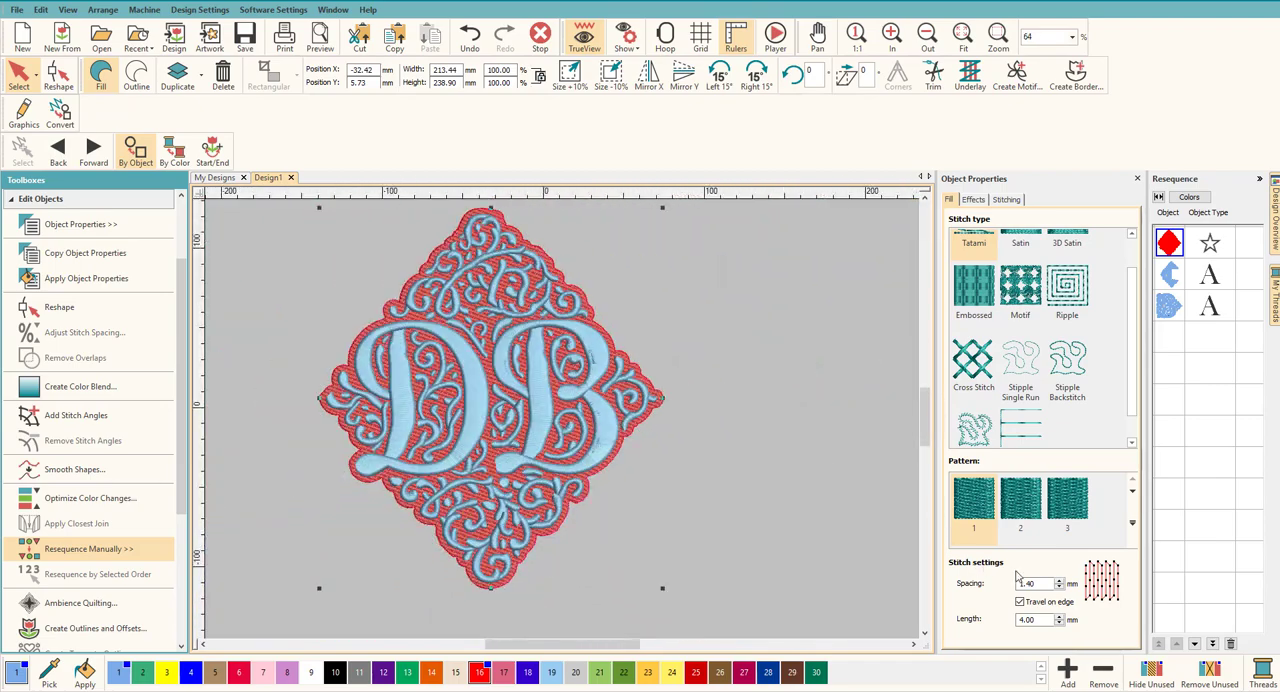
# Step: Open the red background fill up to a stitch spacing of 1.50 mm and inspect the stitches behind the letters
pyautogui.click(1034, 584)
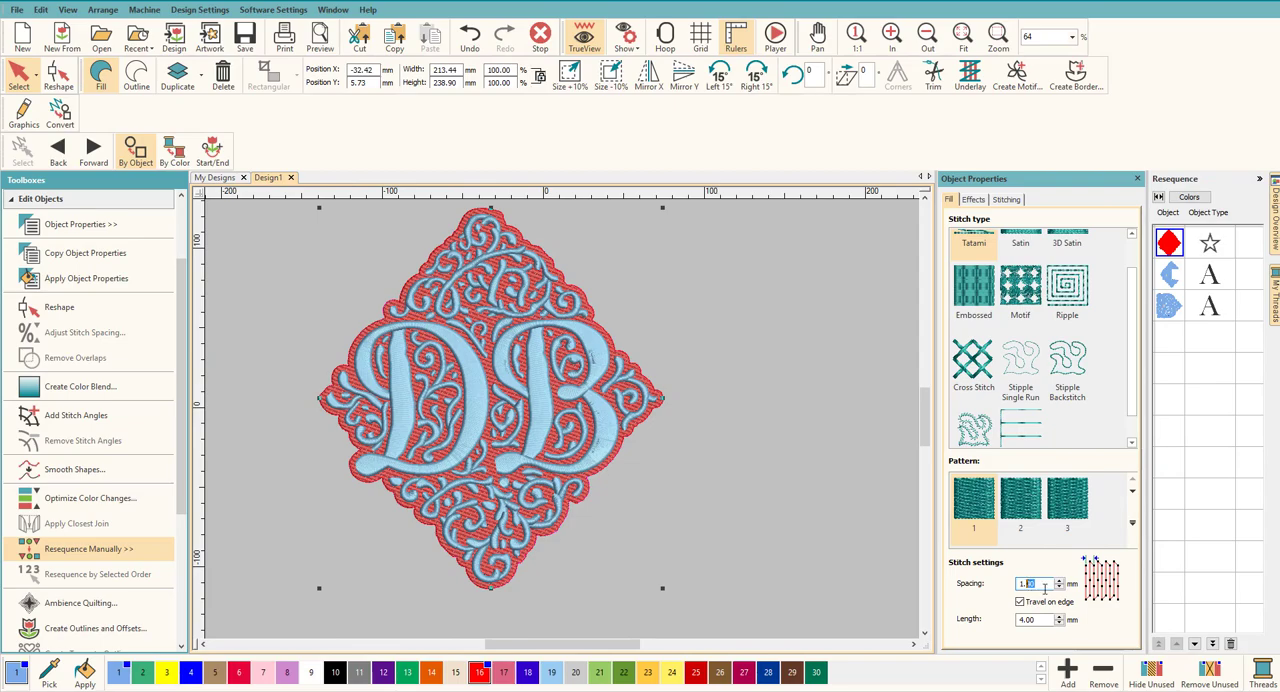
pyautogui.press('Return')
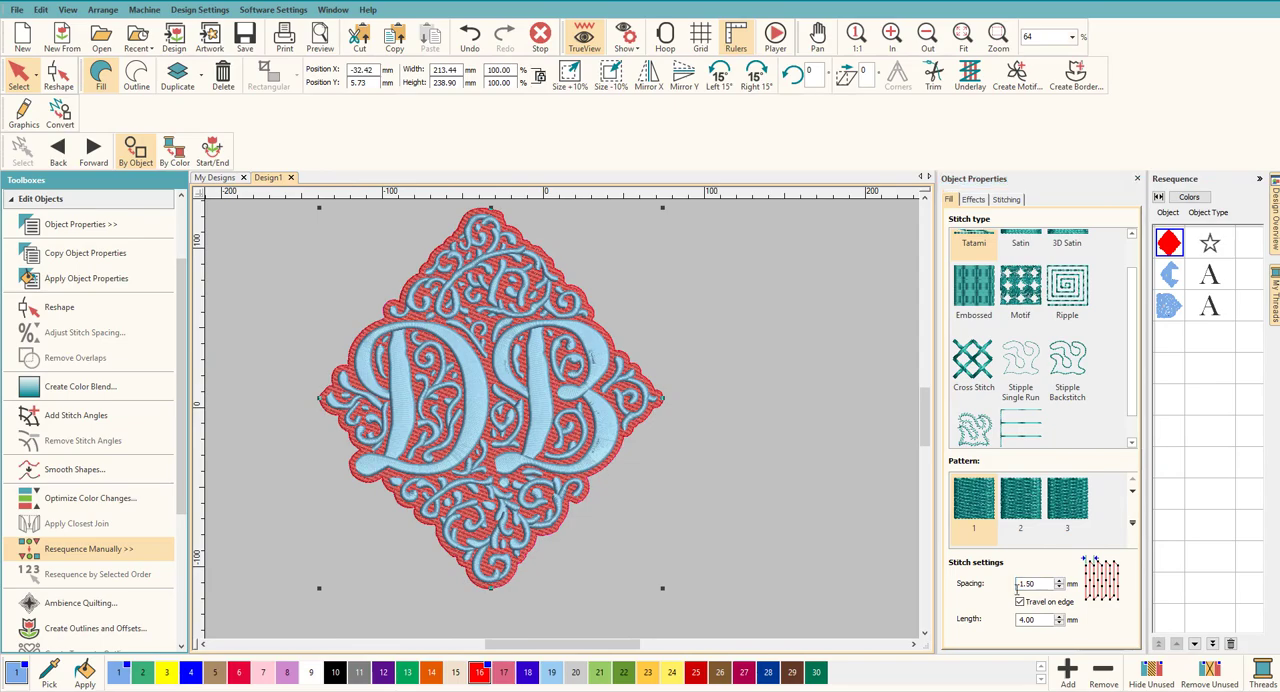
pyautogui.scroll(6, 515, 437)
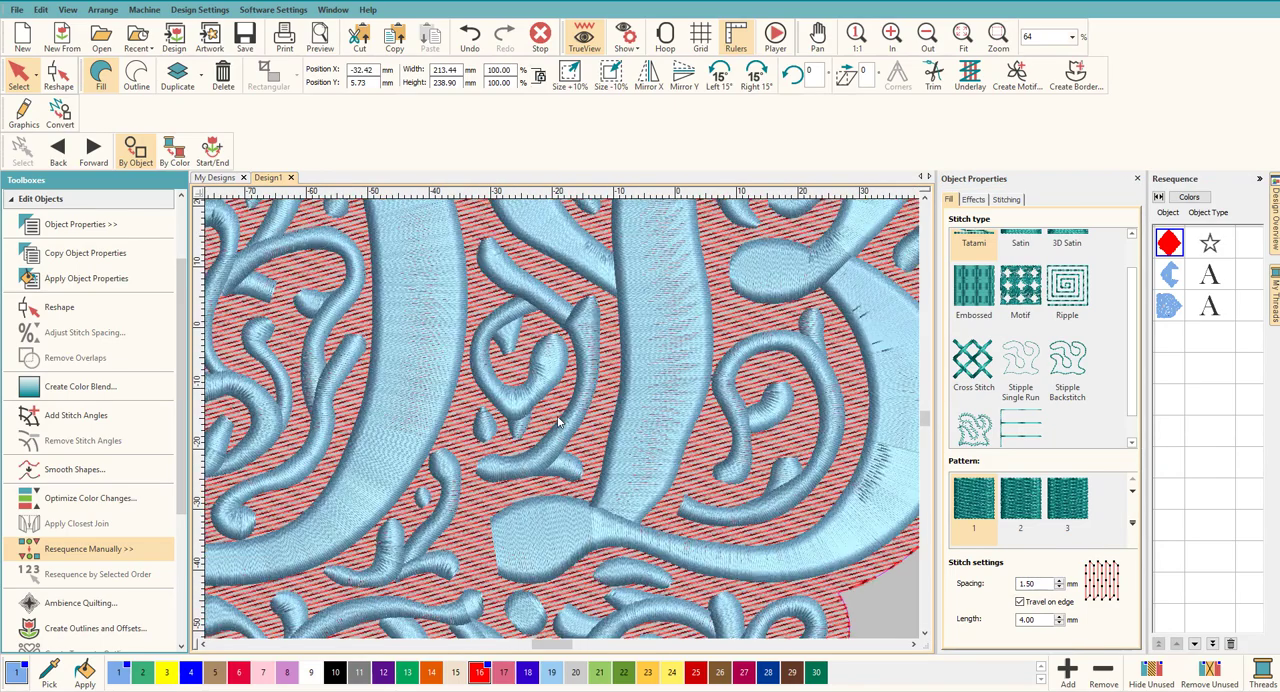
pyautogui.scroll(1, 563, 425)
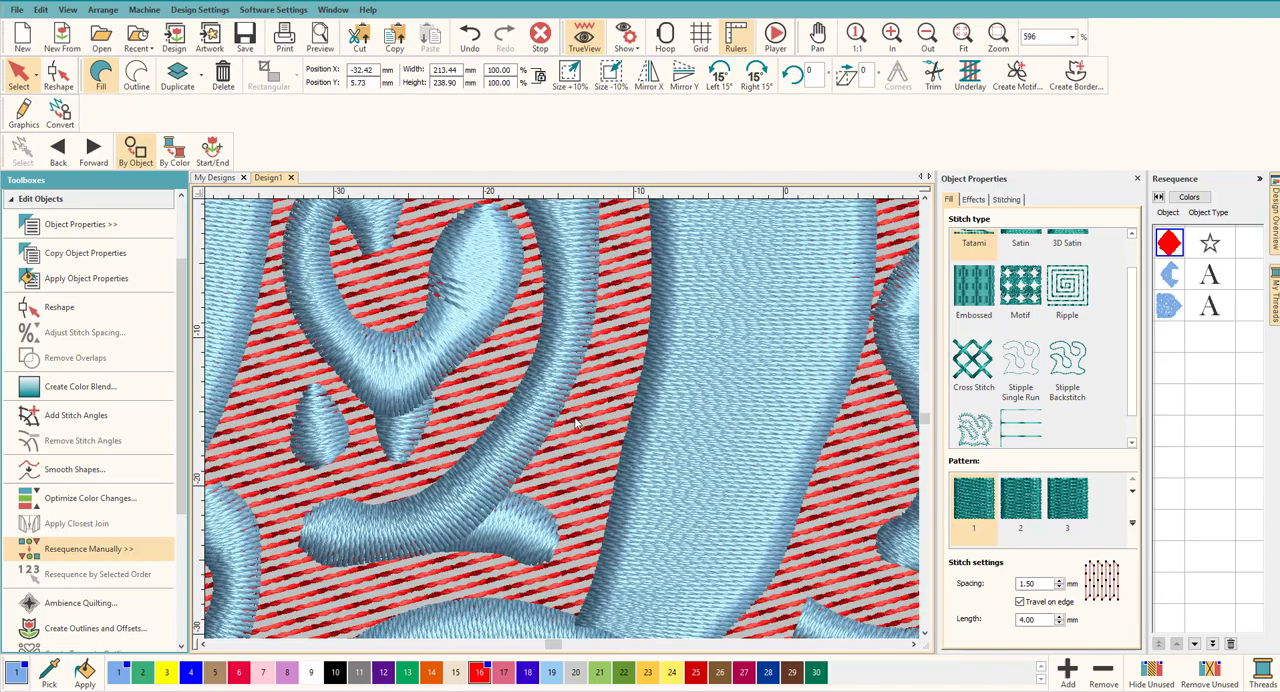
pyautogui.scroll(-6, 570, 425)
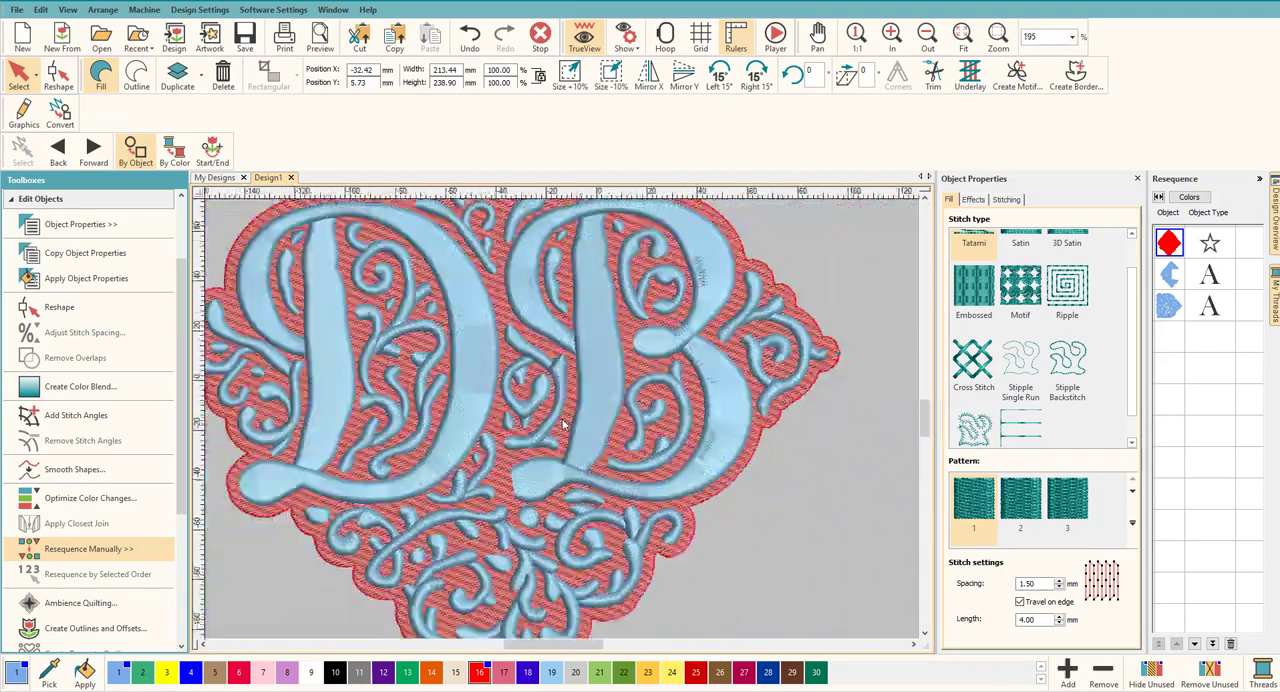
pyautogui.scroll(-1, 563, 425)
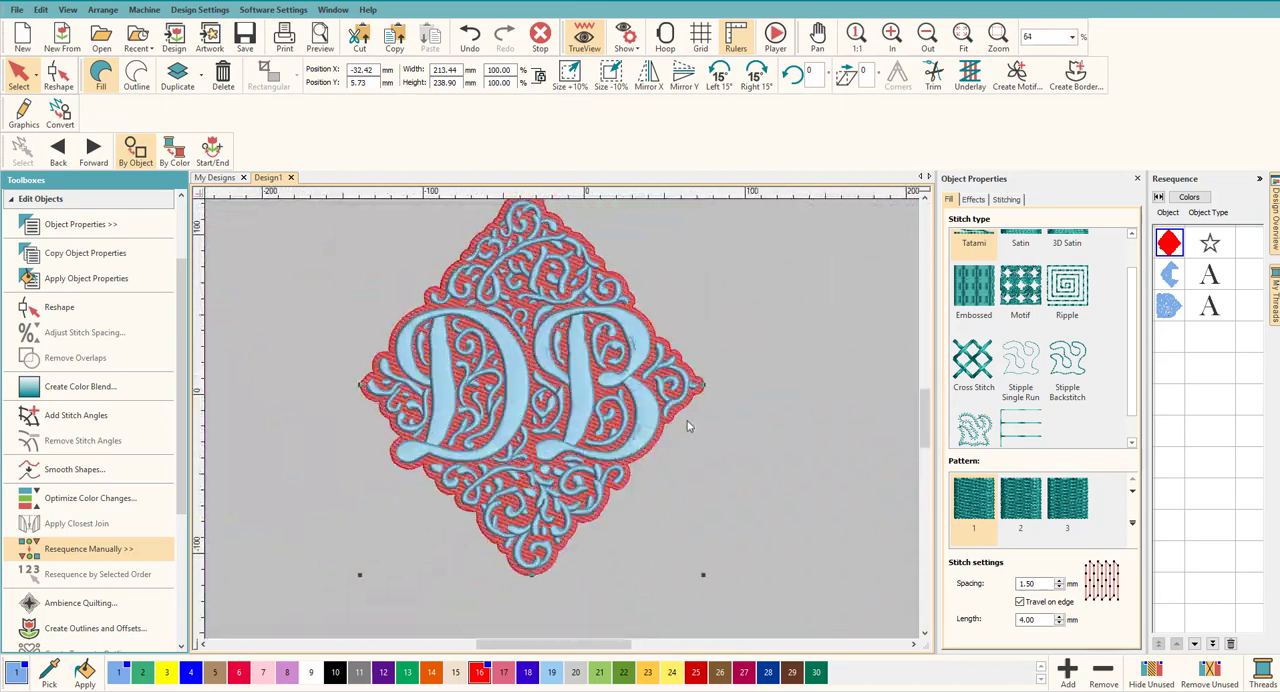
pyautogui.click(884, 487)
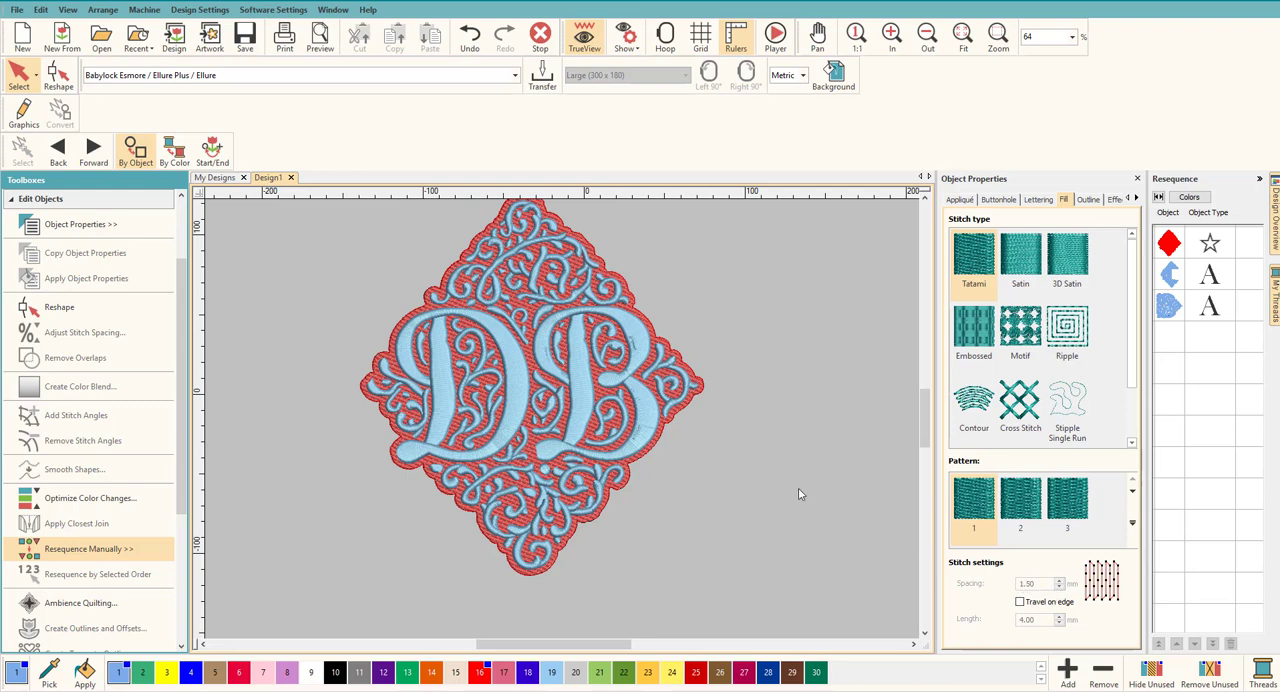
# Step: Try a stitch spacing of 2.00 mm on the red background fill and inspect the stitches between the ornaments
pyautogui.click(697, 395)
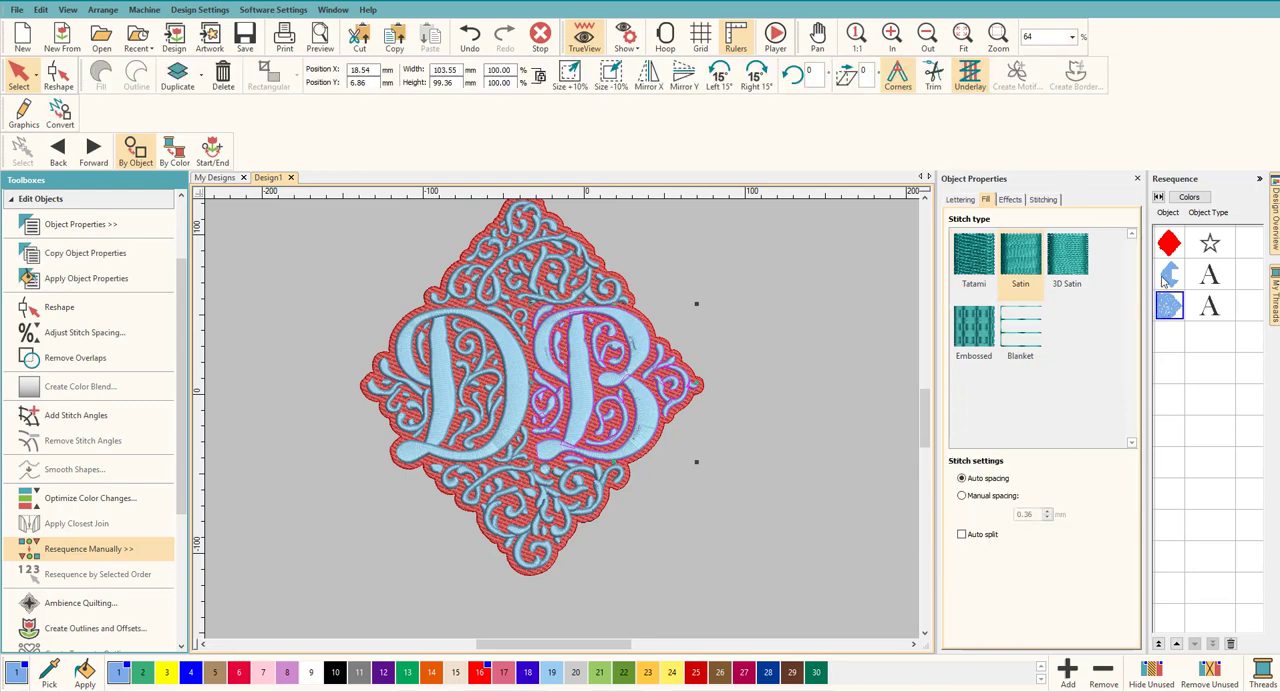
pyautogui.click(1170, 240)
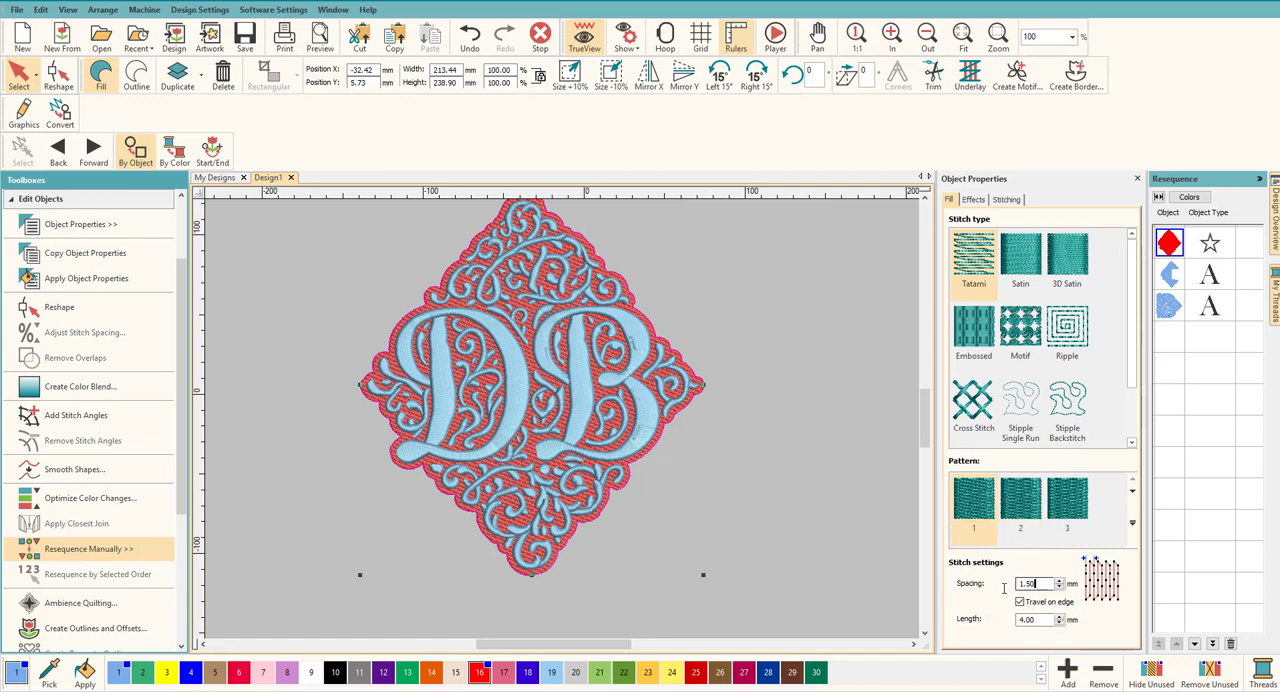
pyautogui.moveTo(1038, 583); pyautogui.dragTo(999, 583)
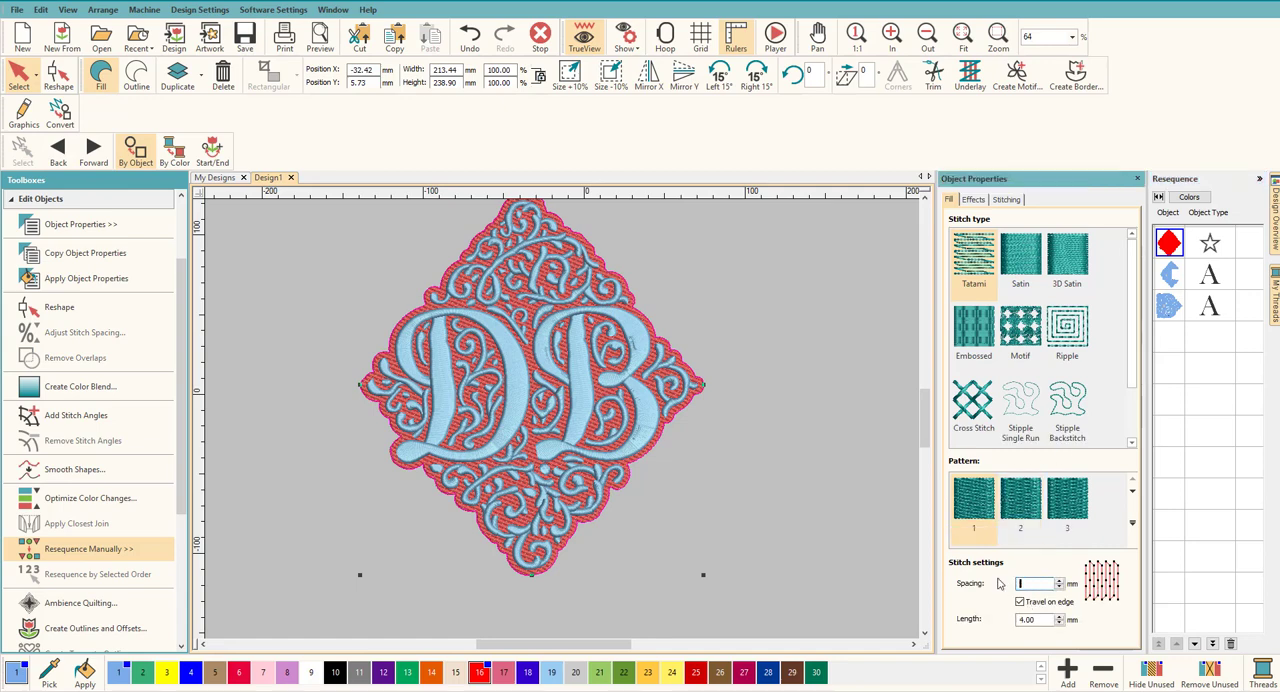
pyautogui.press('Return')
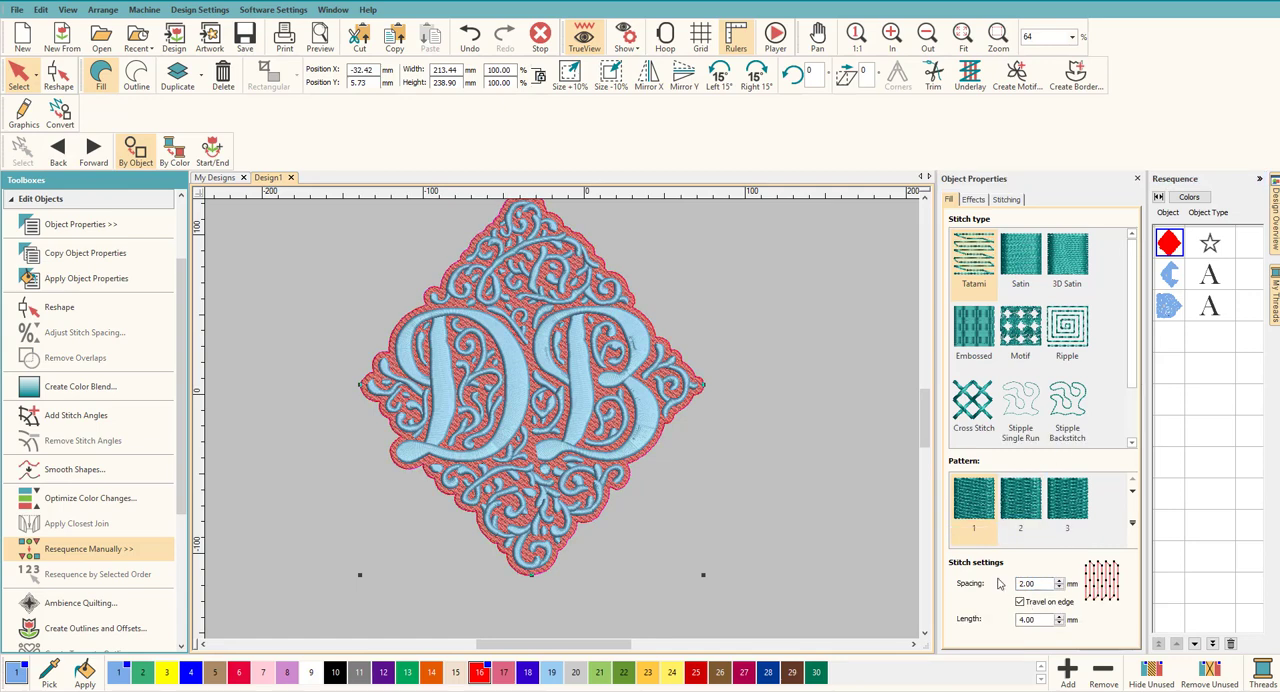
pyautogui.click(675, 557)
pyautogui.scroll(5, 563, 425)
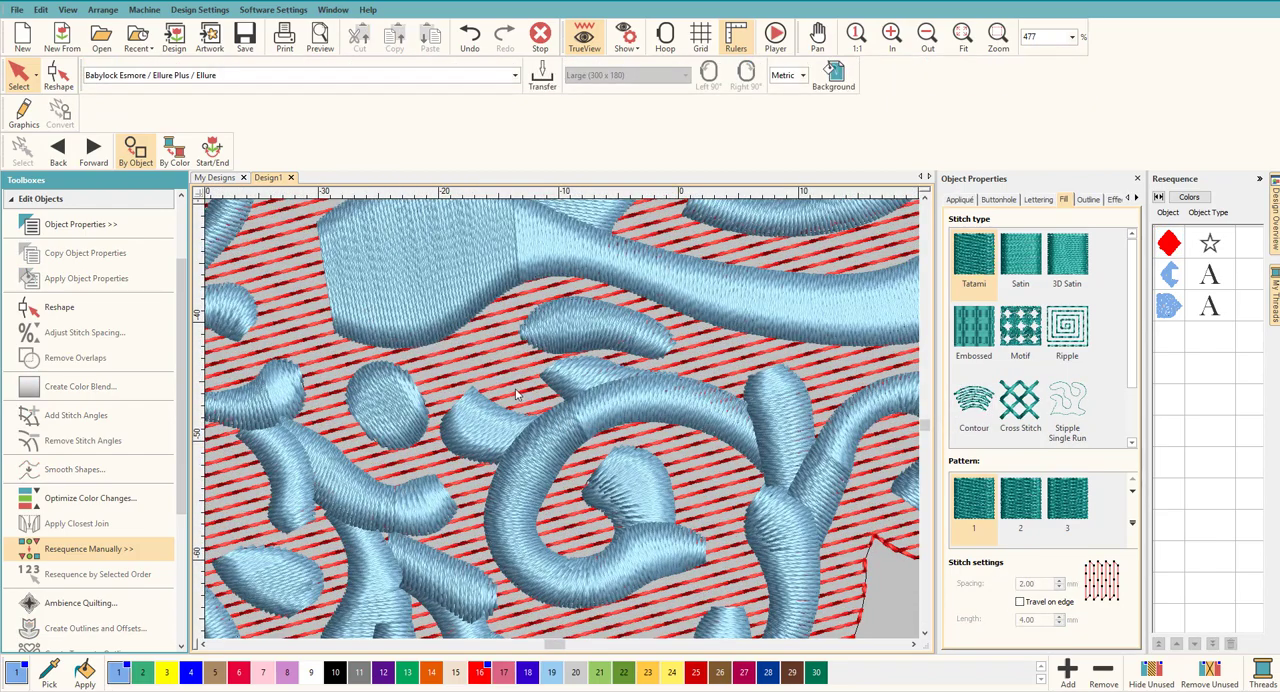
pyautogui.scroll(-3, 516, 394)
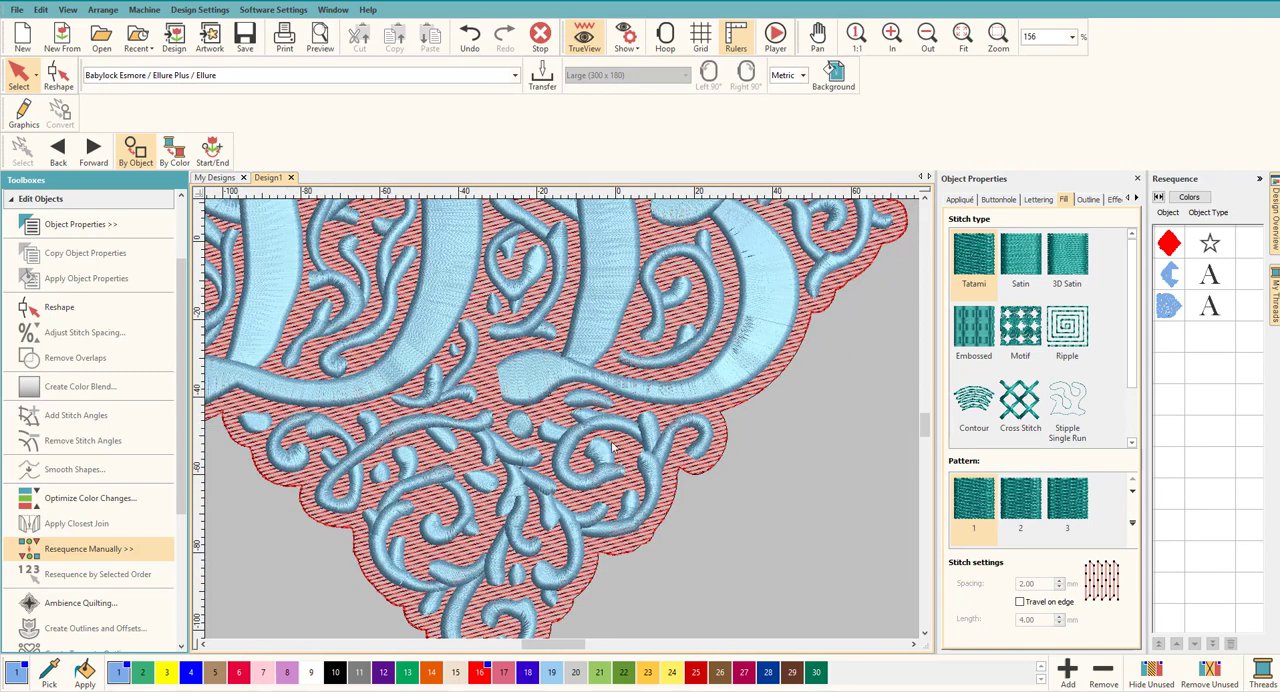
# Step: Select the red background fill again and return its stitch spacing to 1.50 mm
pyautogui.click(703, 470)
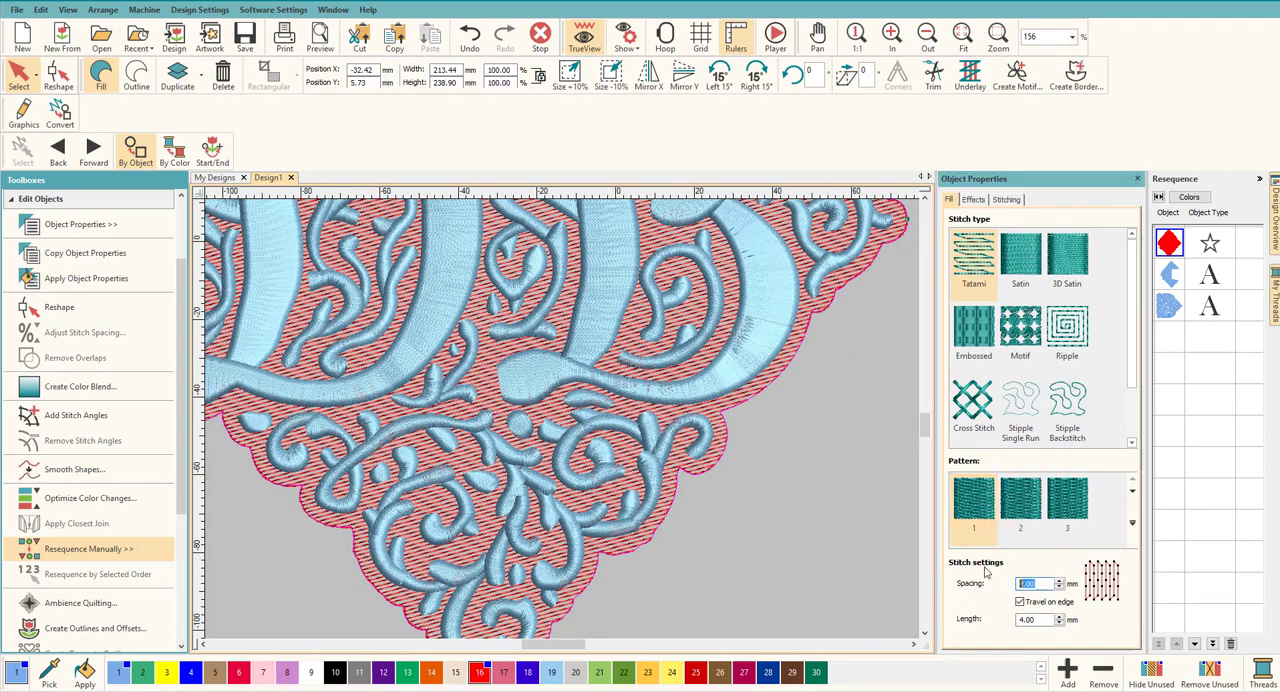
pyautogui.write('1')
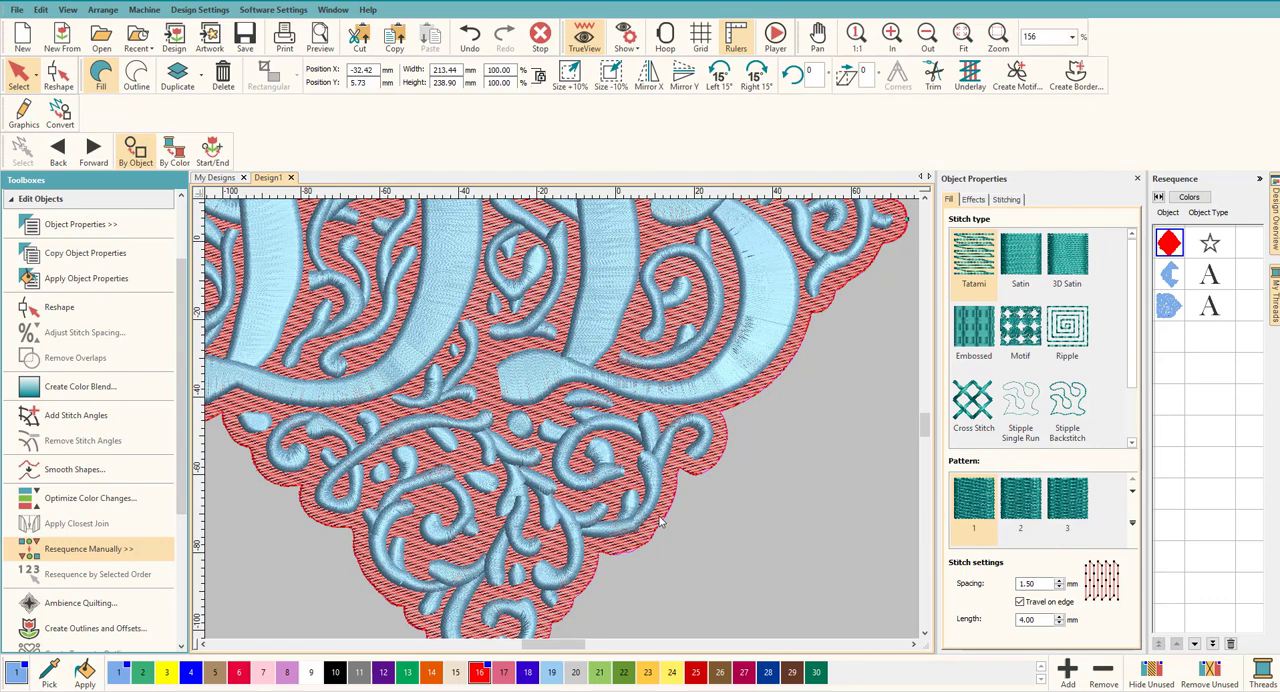
pyautogui.scroll(-5, 668, 532)
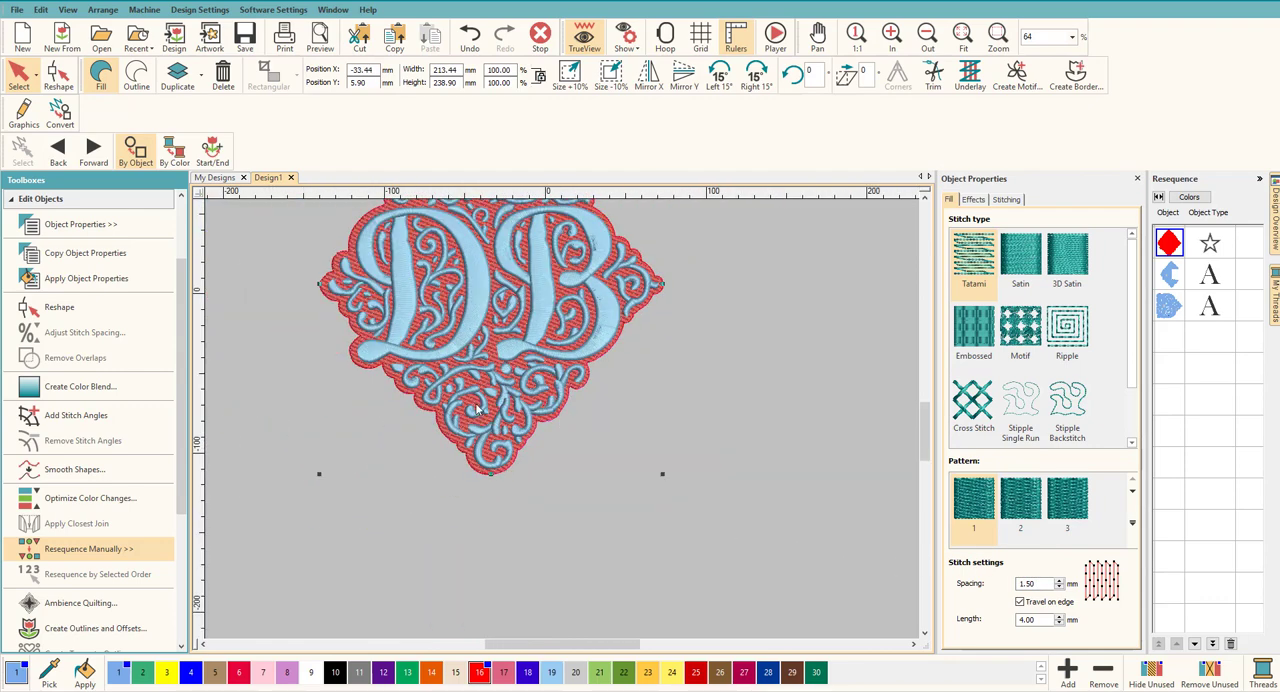
# Step: Undo the last move of the red background fill and deselect it, with the whole monogram in view
pyautogui.click(41, 10)
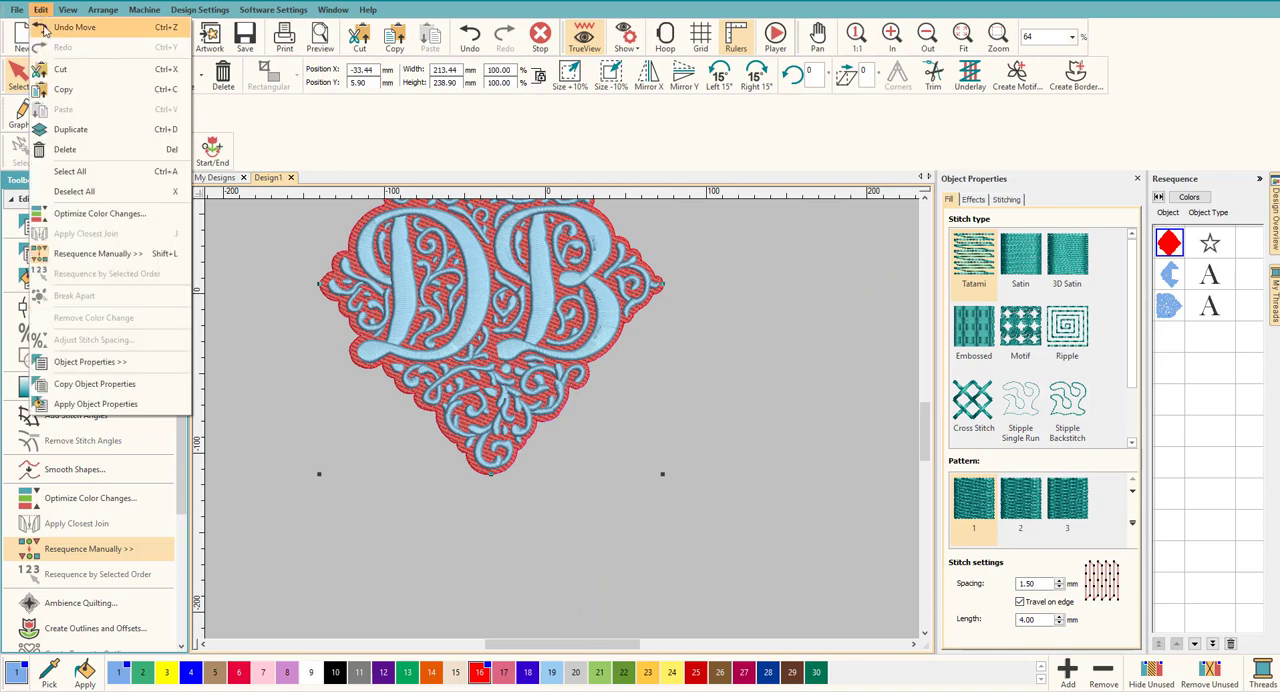
pyautogui.click(45, 27)
pyautogui.click(697, 333)
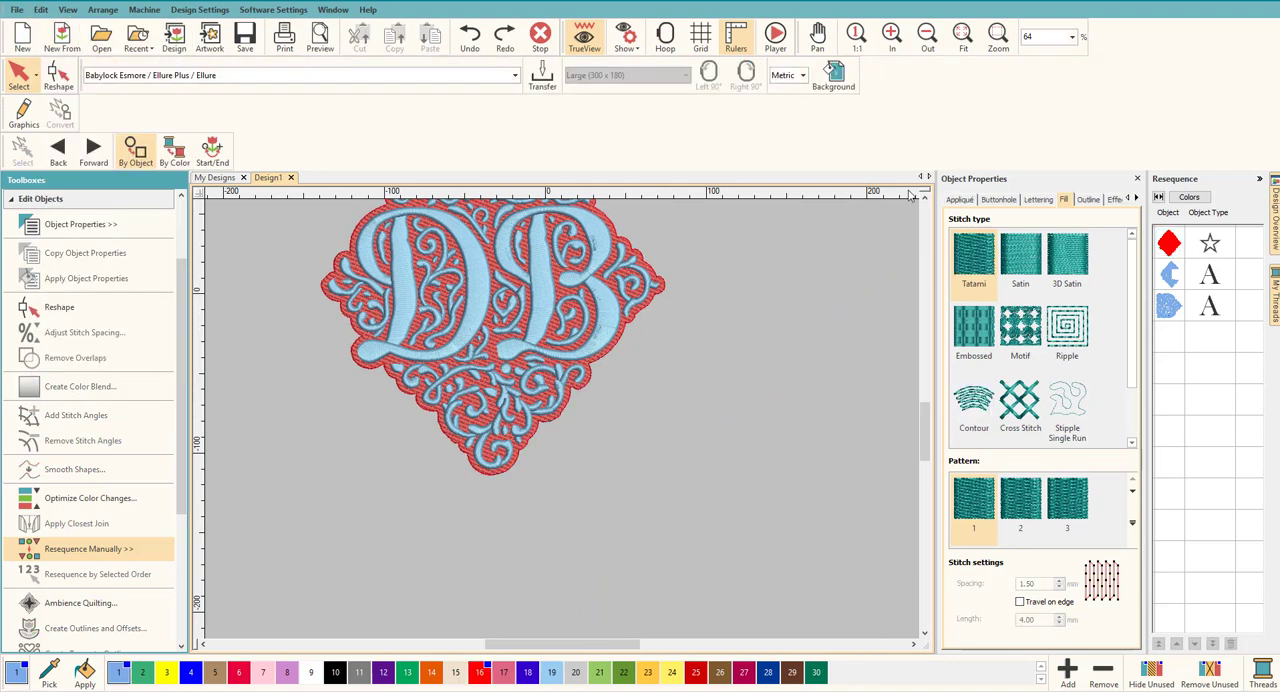
pyautogui.scroll(2, 760, 332)
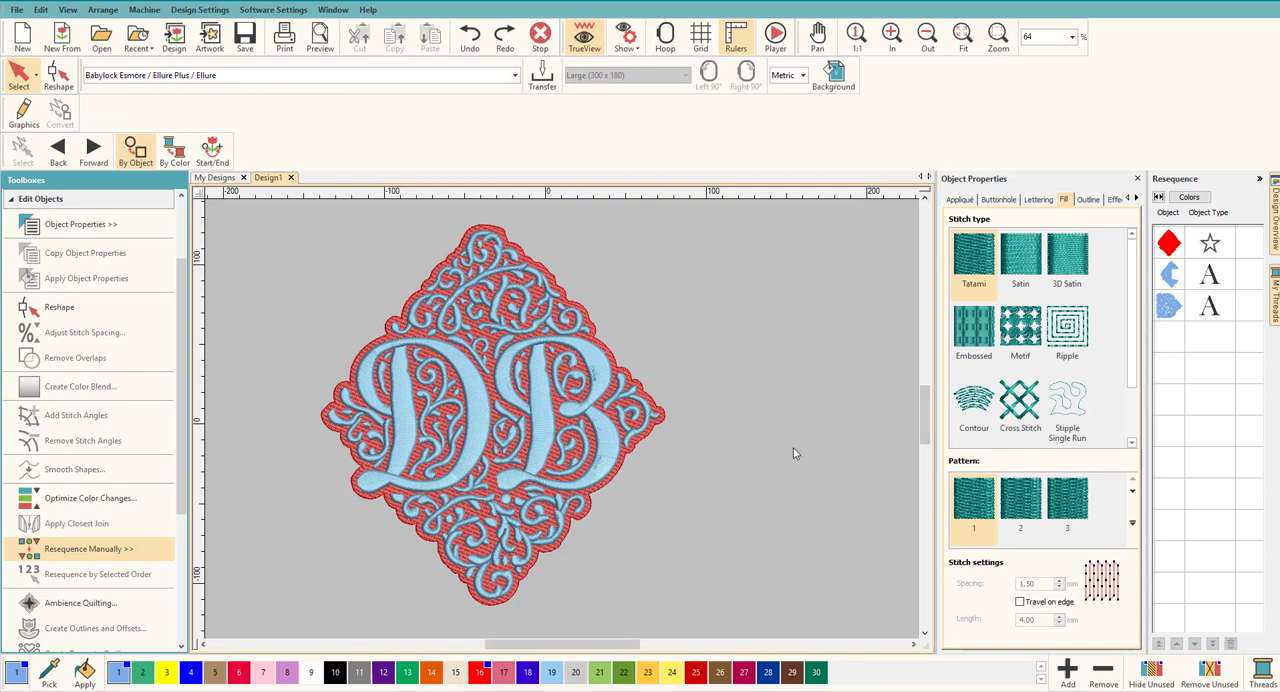
pyautogui.click(203, 645)
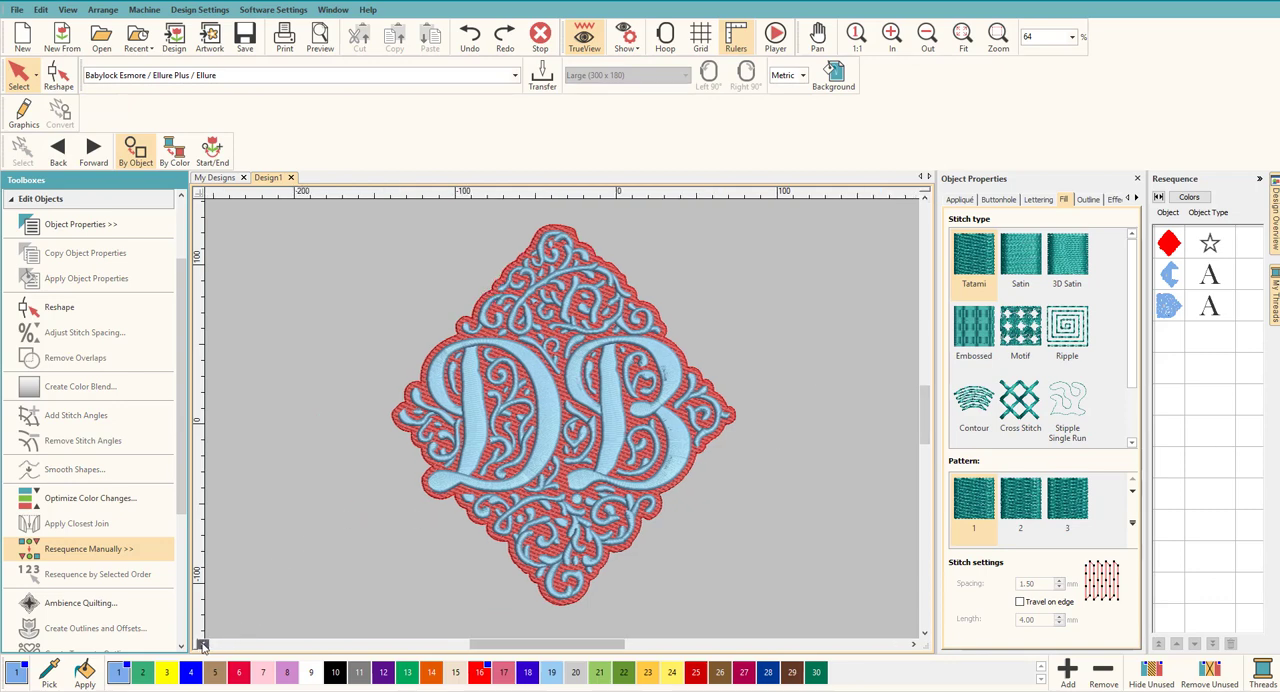
pyautogui.click(203, 645)
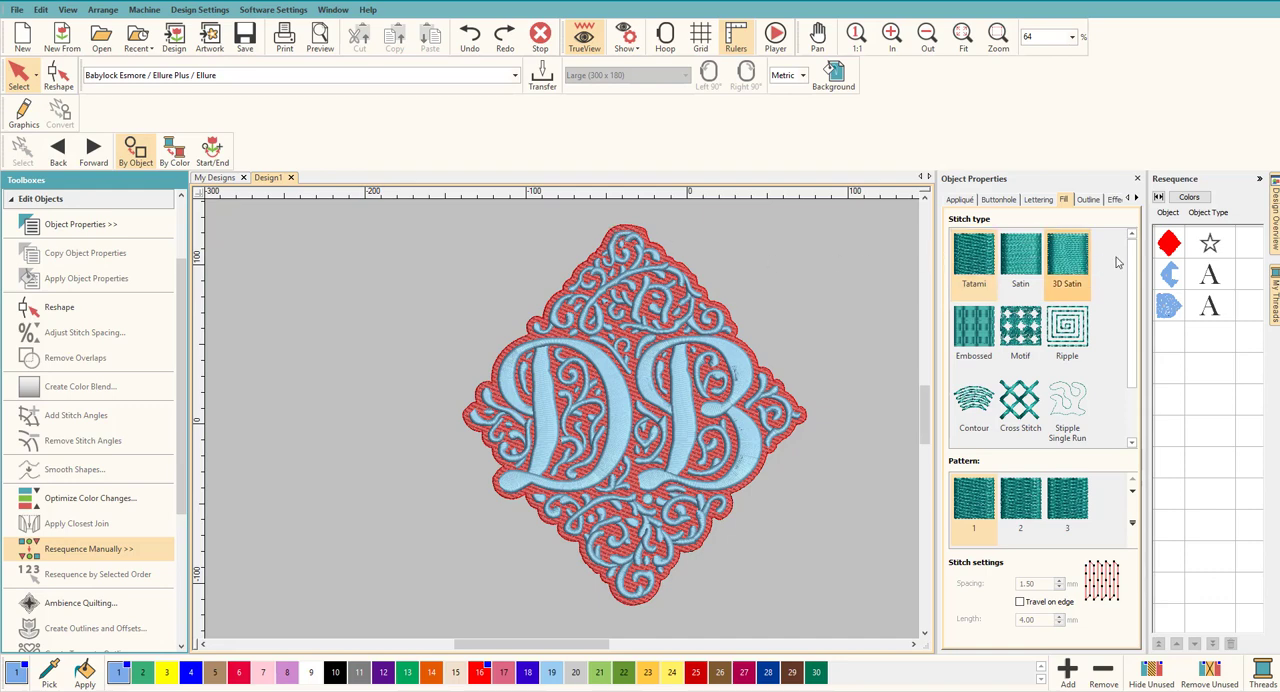
# Step: Recolor the background fill black (10) and both lettering objects dark green (30), after trying light green (21) on the lettering
pyautogui.click(762, 390)
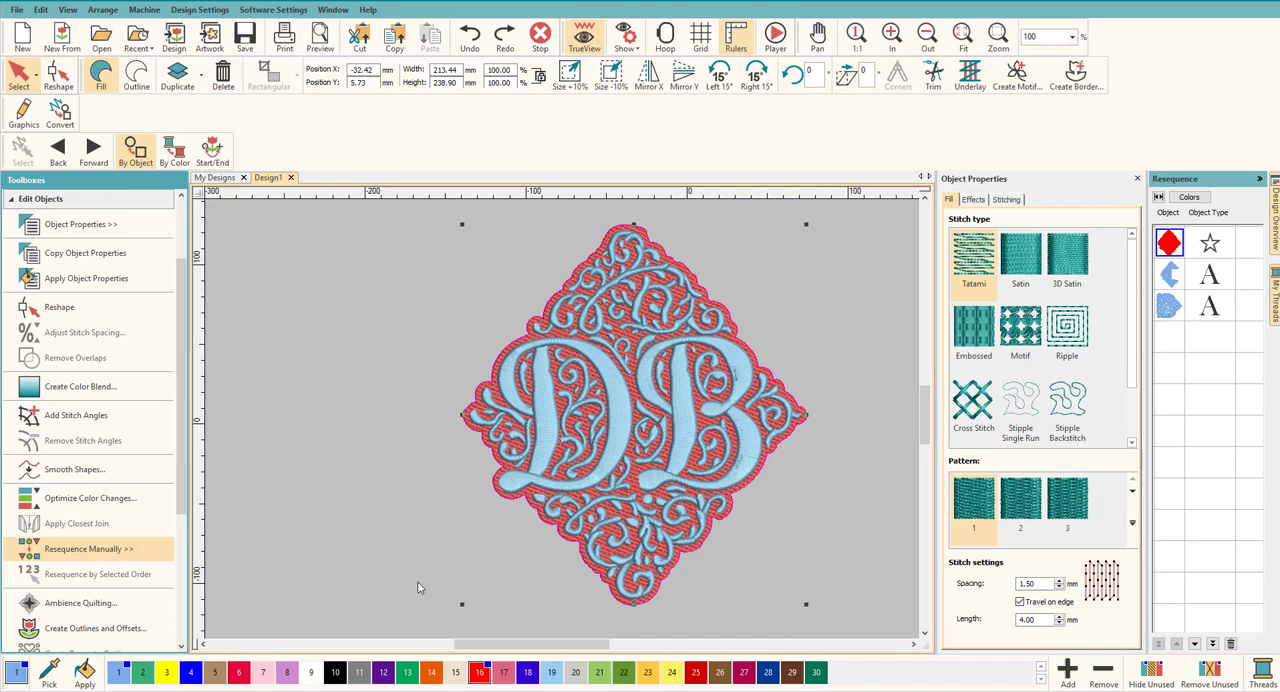
pyautogui.click(335, 672)
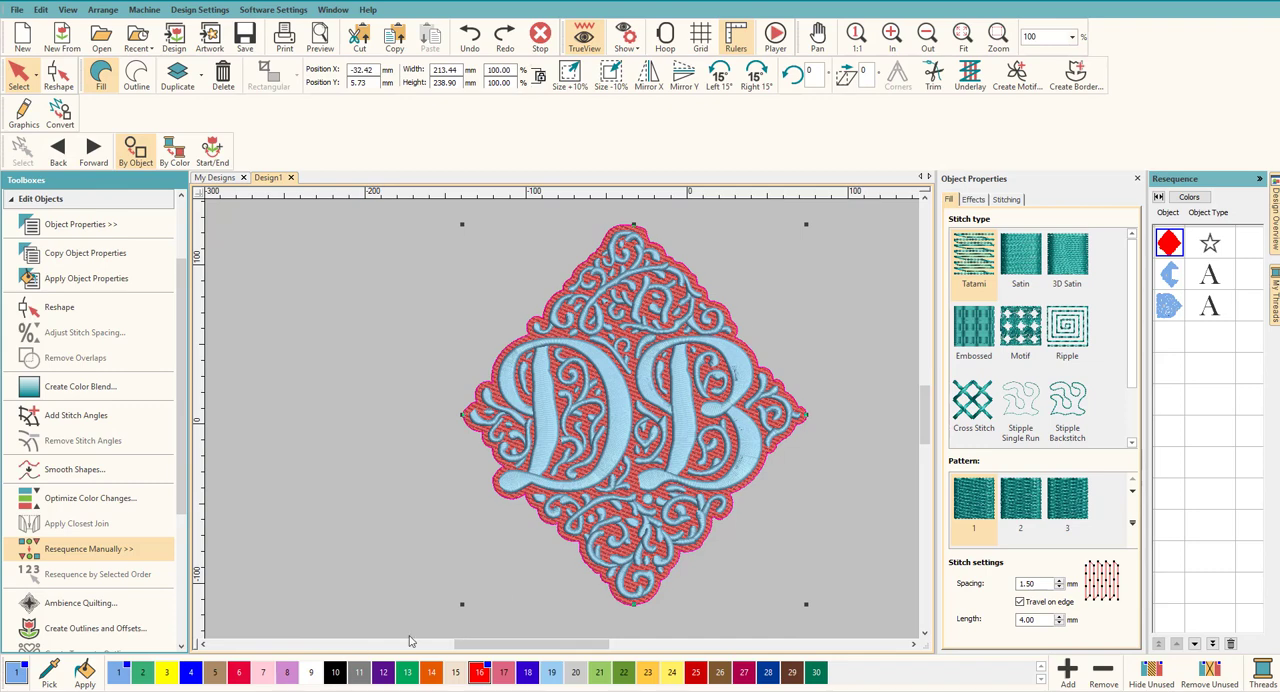
pyautogui.click(1169, 280)
pyautogui.keyDown('ctrl'); pyautogui.click(1176, 312); pyautogui.keyUp('ctrl')
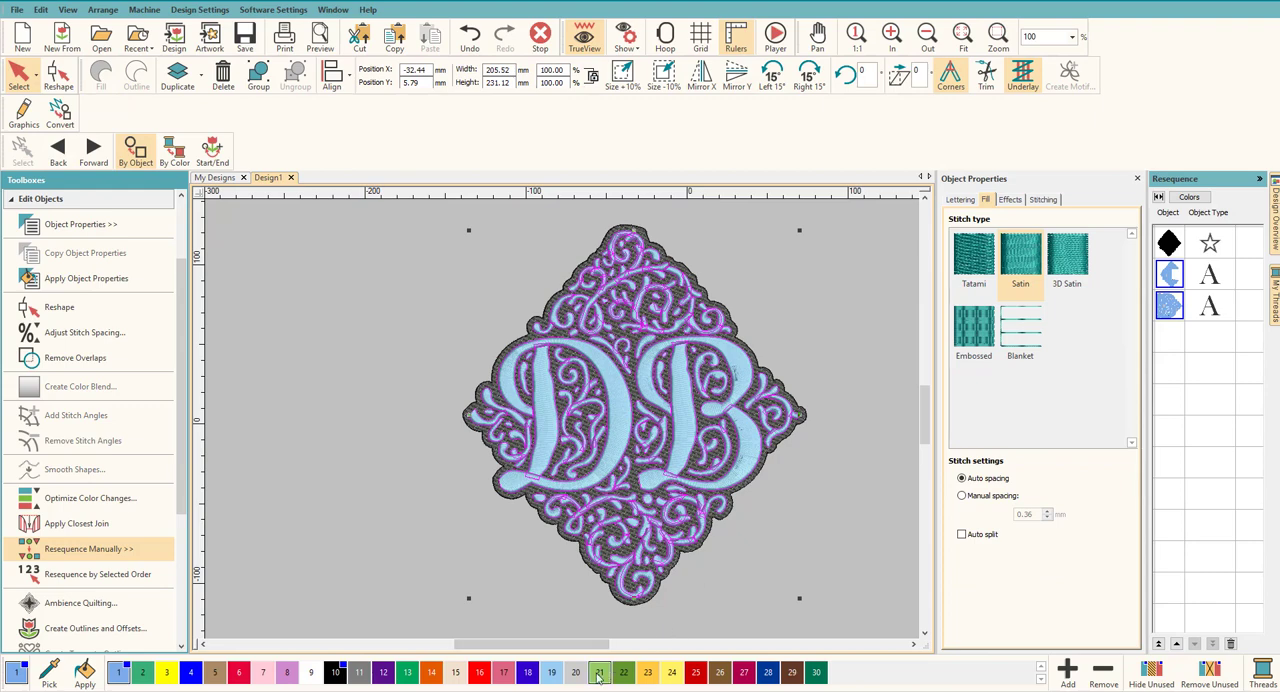
pyautogui.click(600, 672)
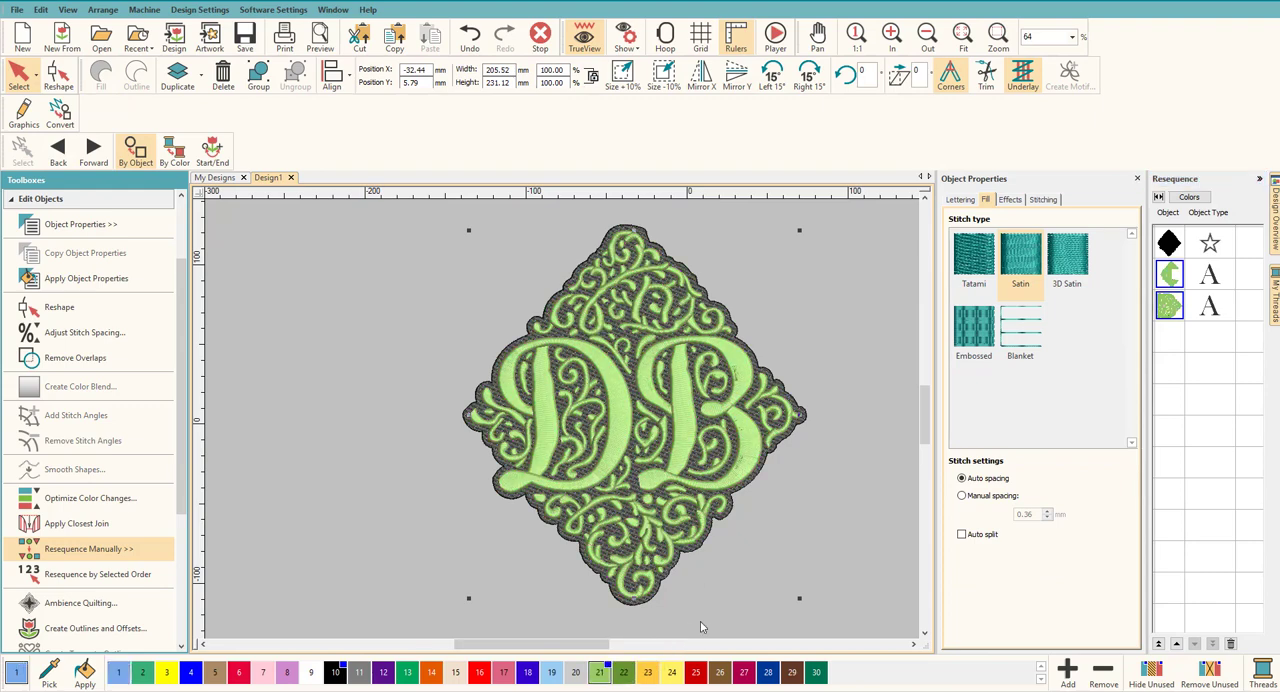
pyautogui.click(817, 673)
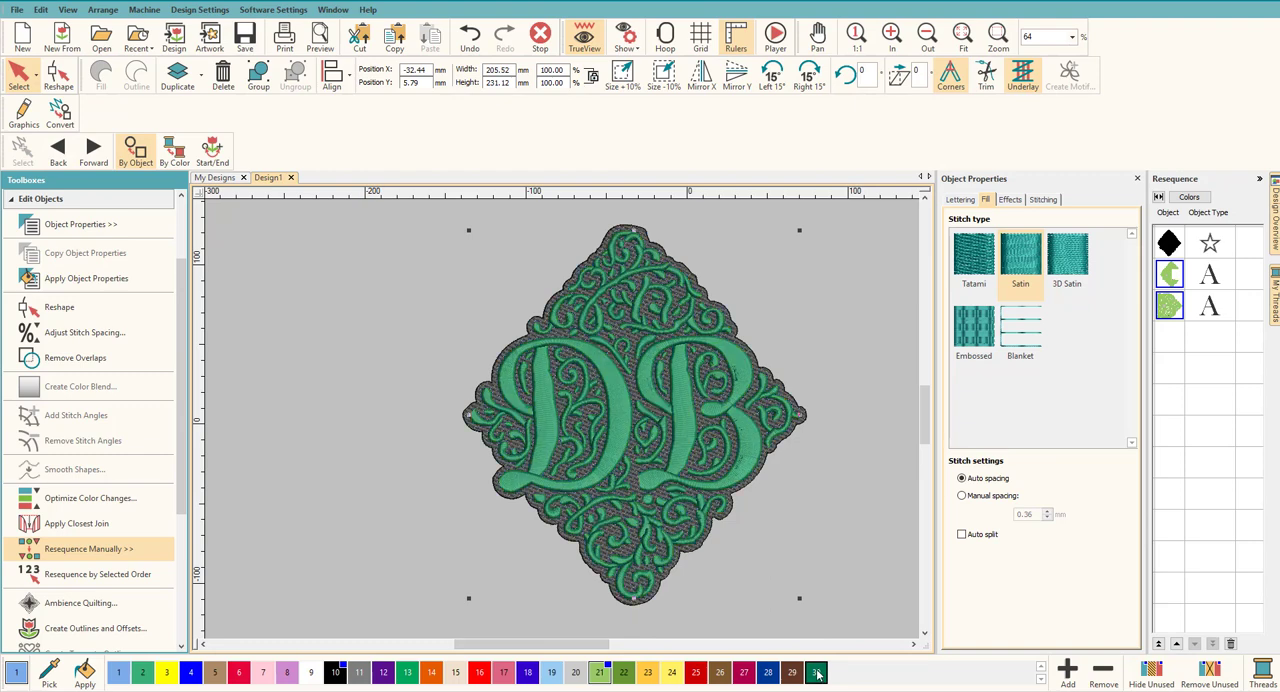
pyautogui.click(802, 524)
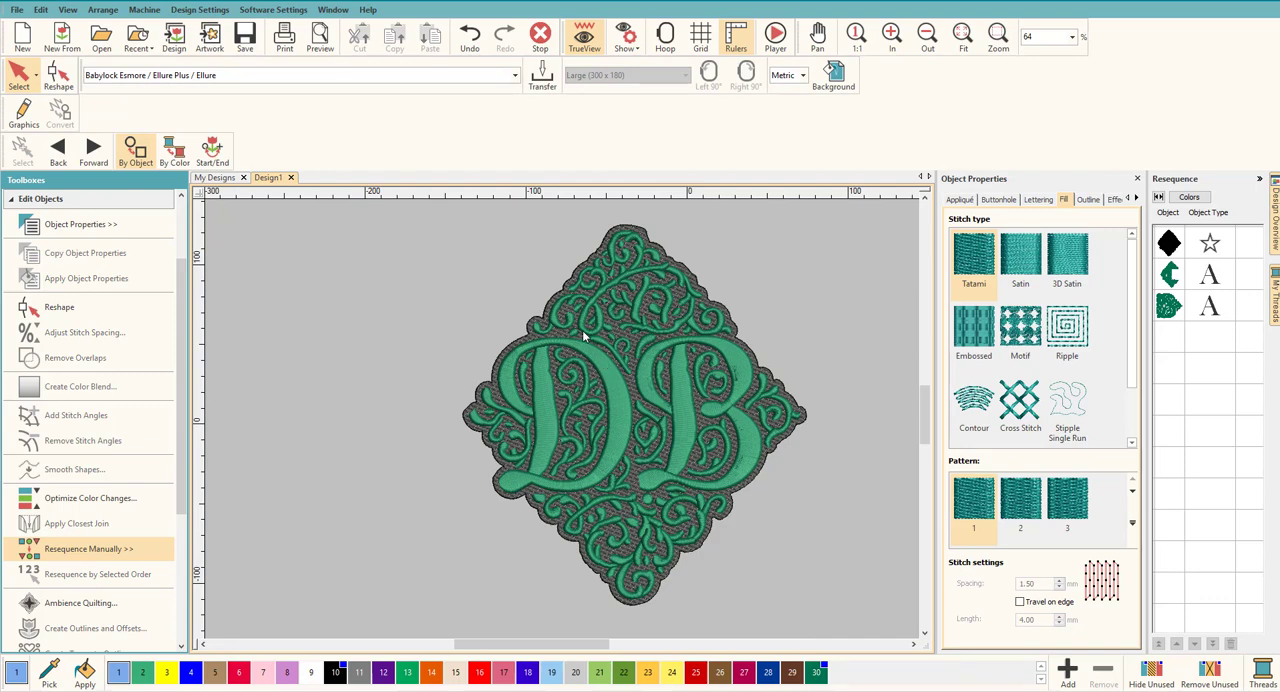
# Step: Create four black (210 Hatch) Satin Line offset outlines around the background fill with a 4.00 mm offset and common offsets
pyautogui.click(1172, 245)
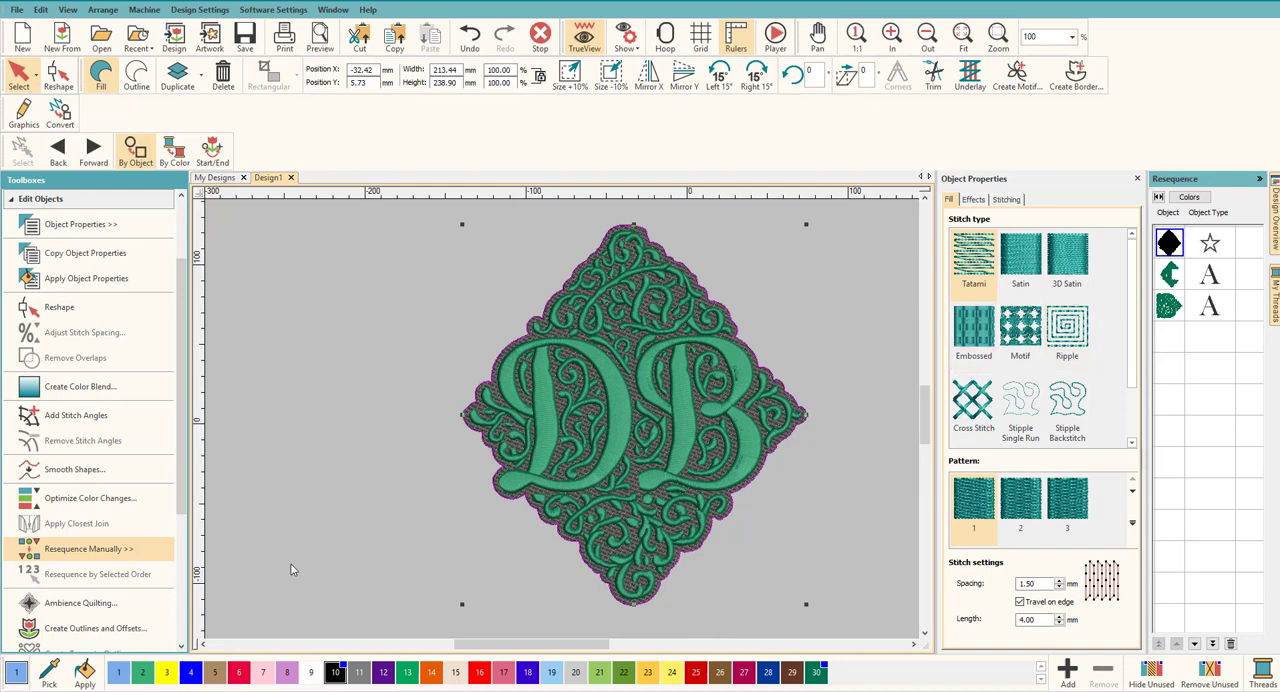
pyautogui.click(93, 630)
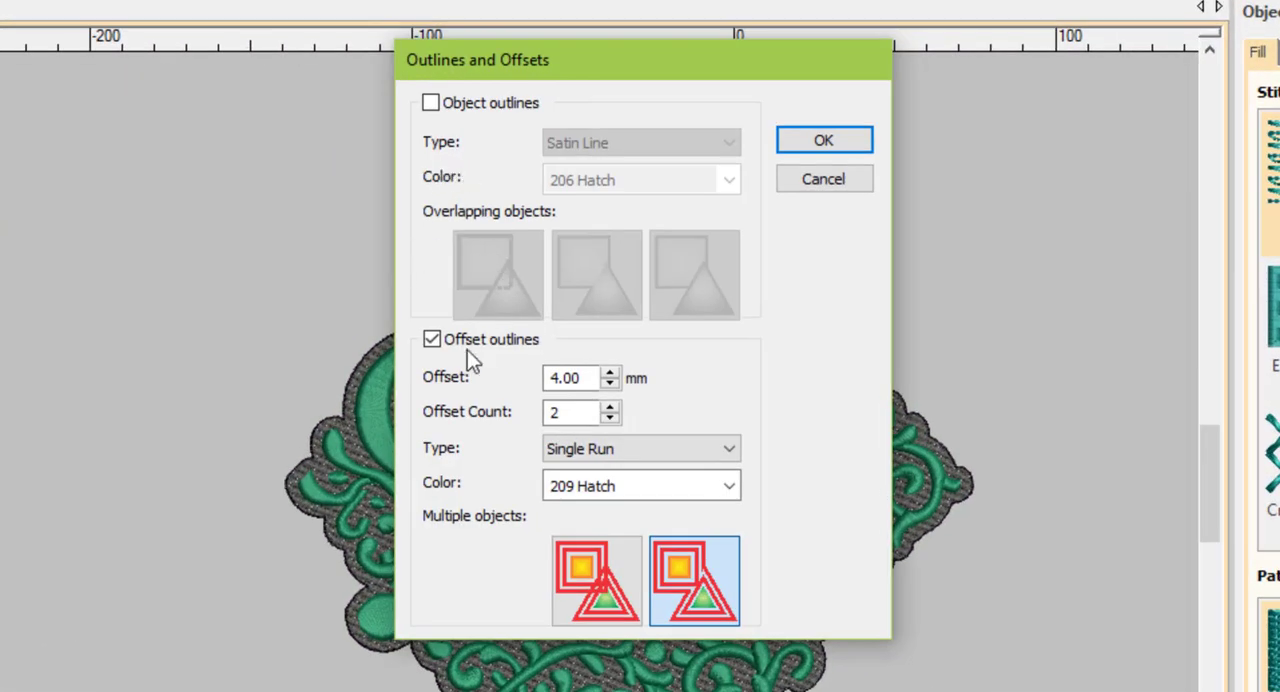
pyautogui.click(640, 450)
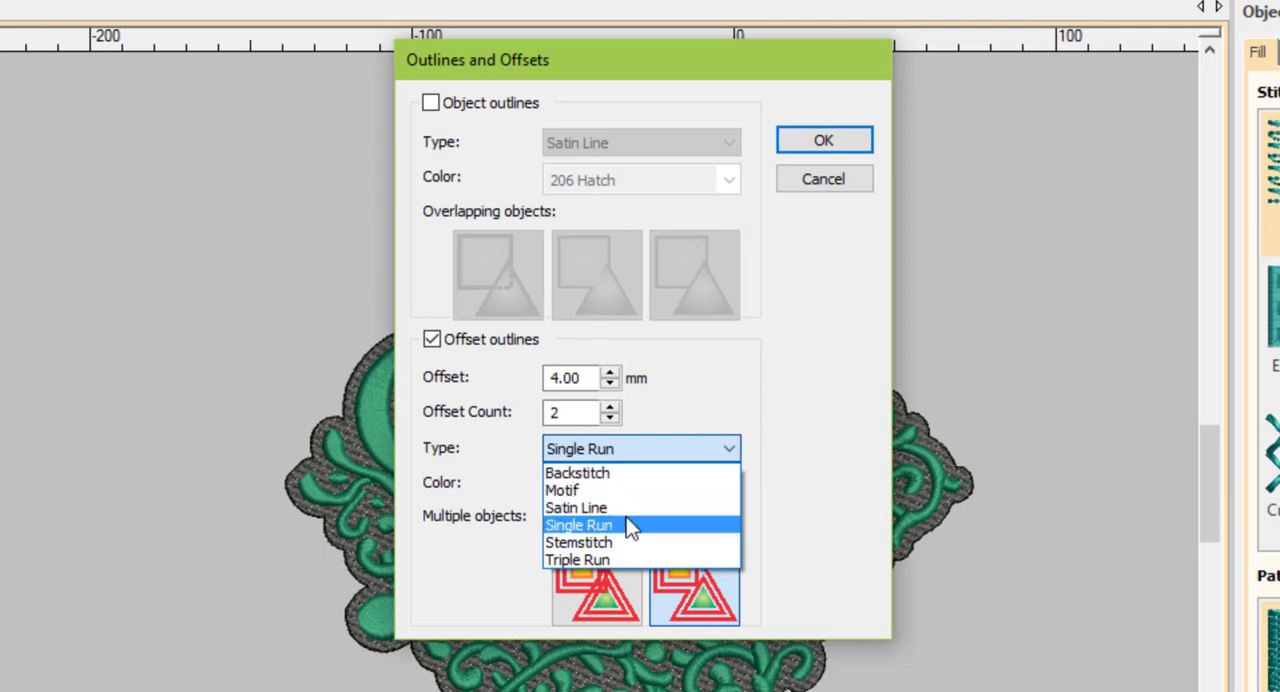
pyautogui.click(630, 508)
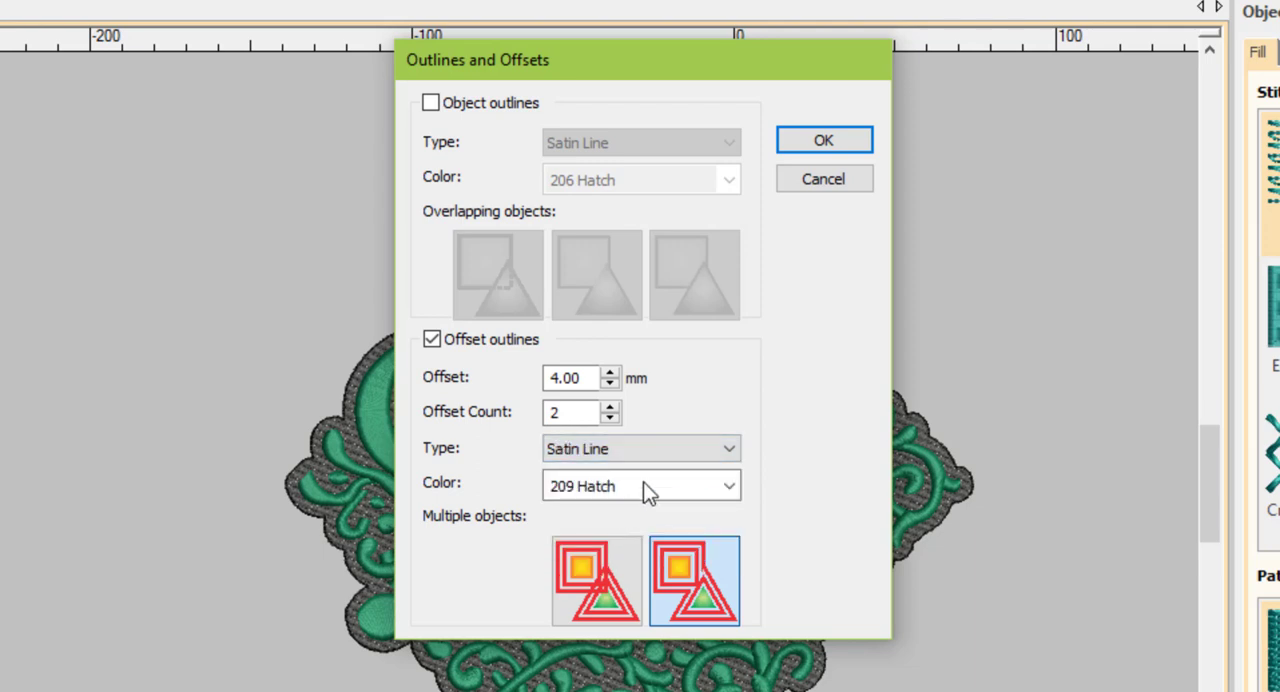
pyautogui.doubleClick(582, 413)
pyautogui.click(620, 487)
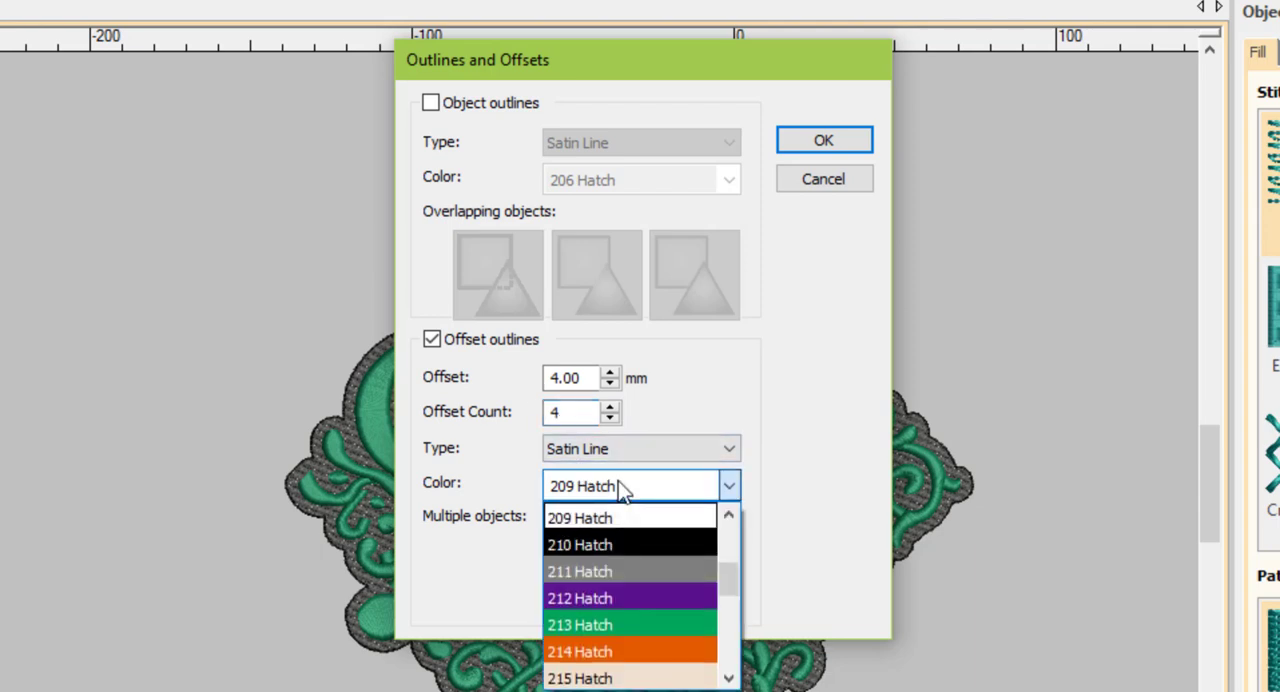
pyautogui.click(614, 543)
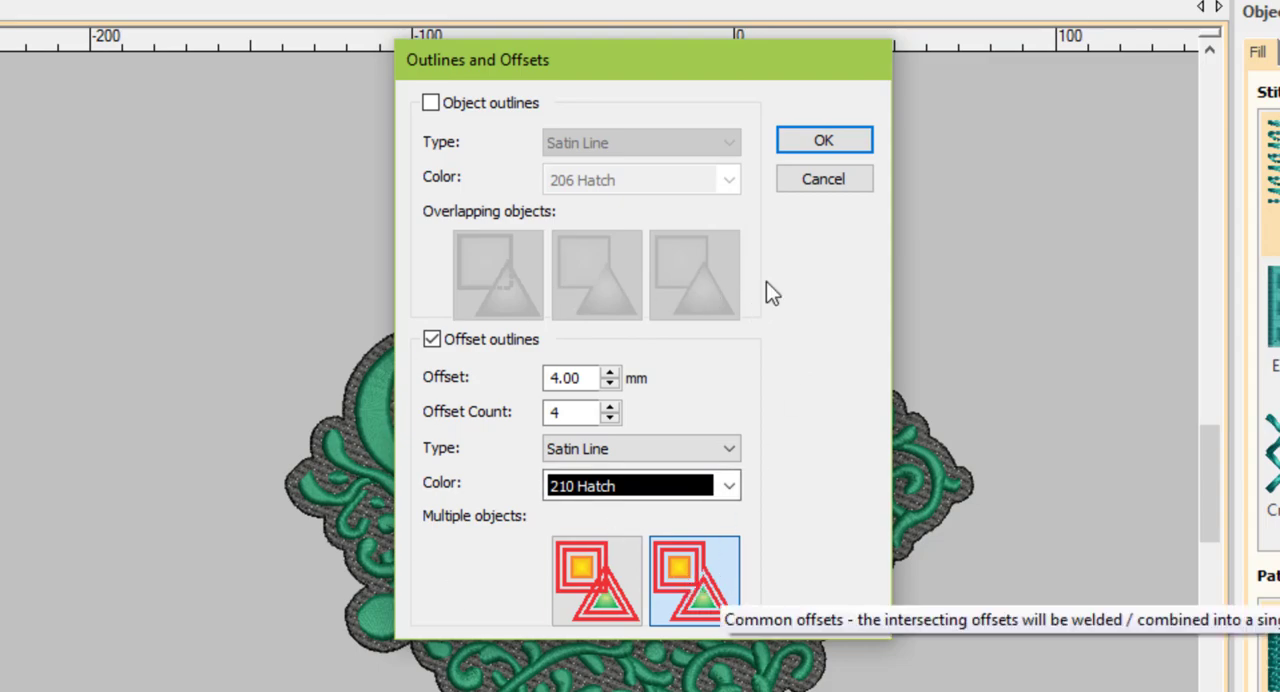
pyautogui.click(823, 140)
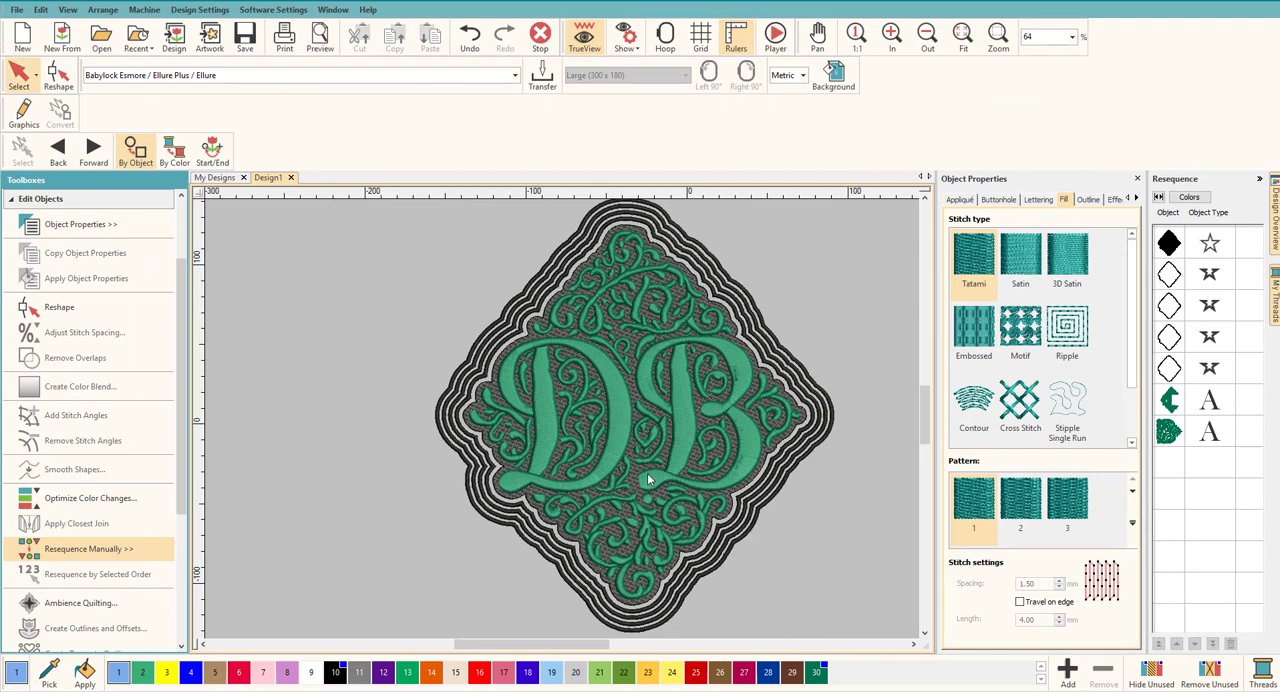
# Step: Delete the two innermost offset outlines and the outermost one, keeping only the third outline from the inside
pyautogui.click(793, 397)
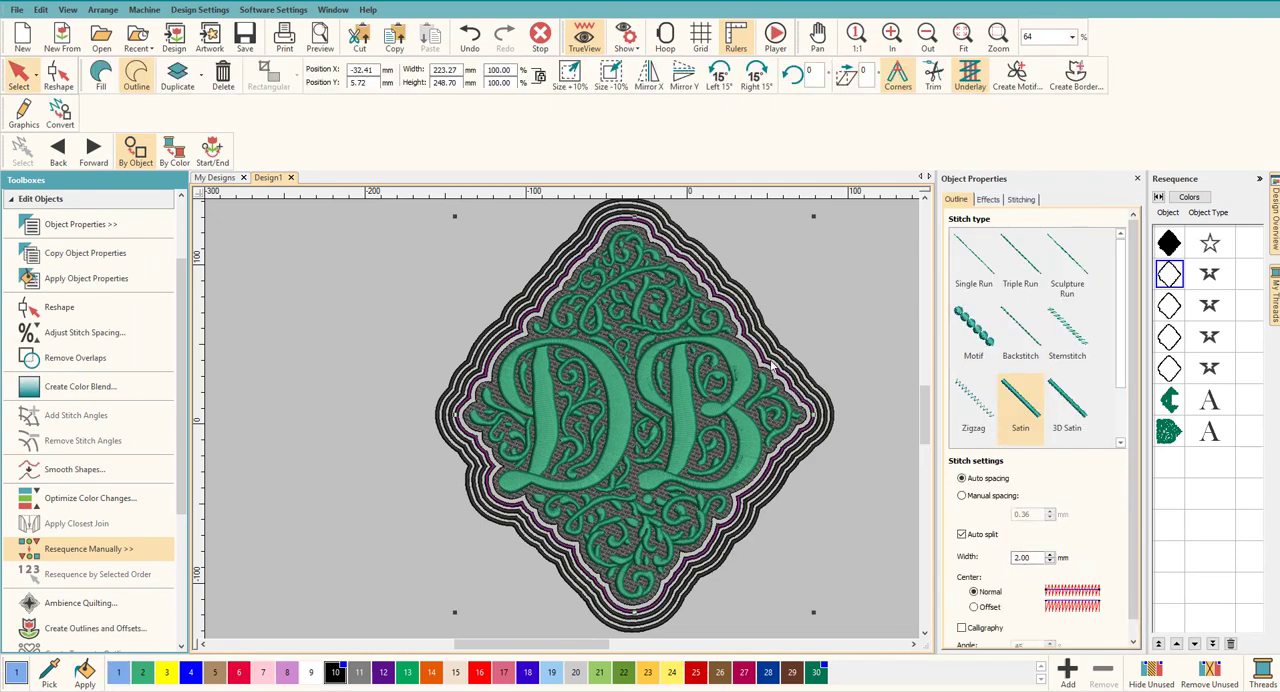
pyautogui.press('Delete')
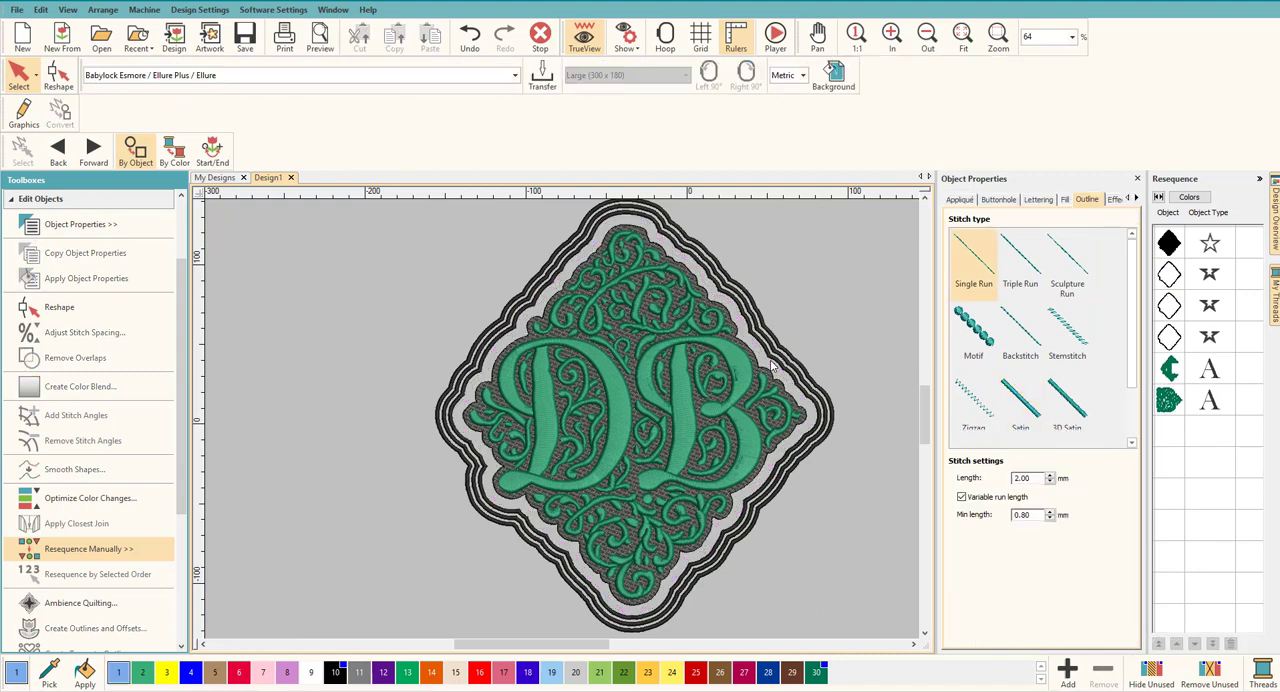
pyautogui.click(786, 362)
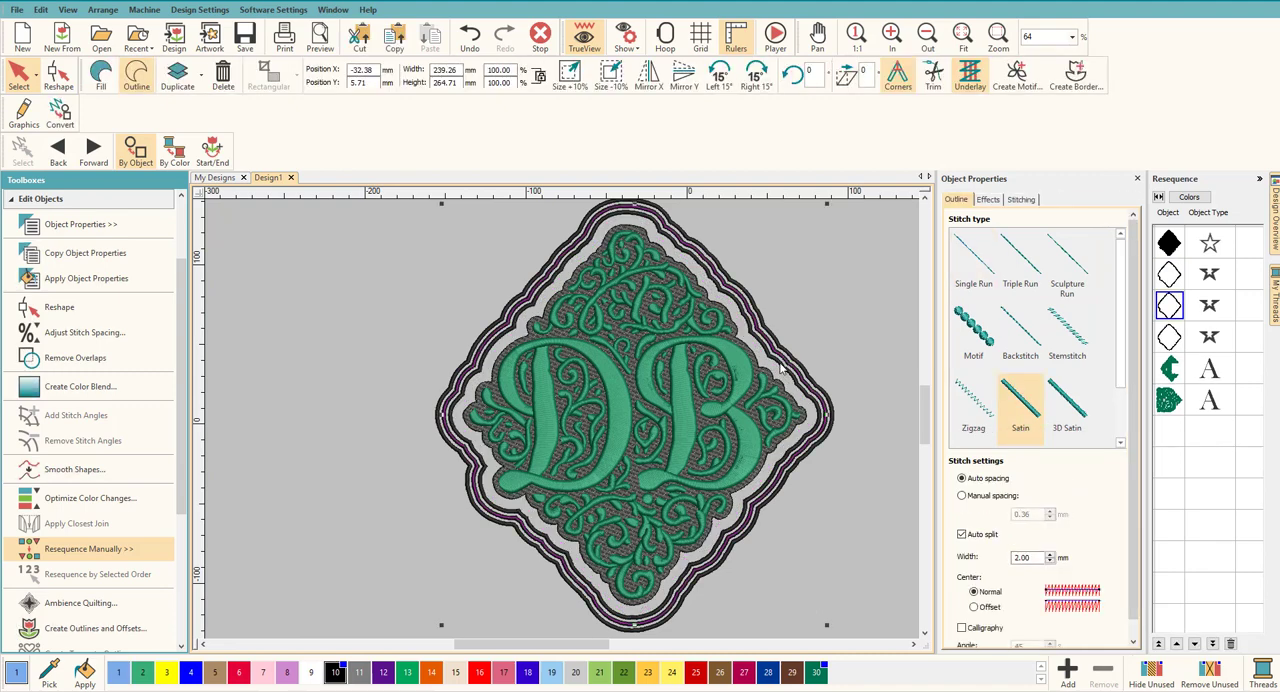
pyautogui.click(783, 369)
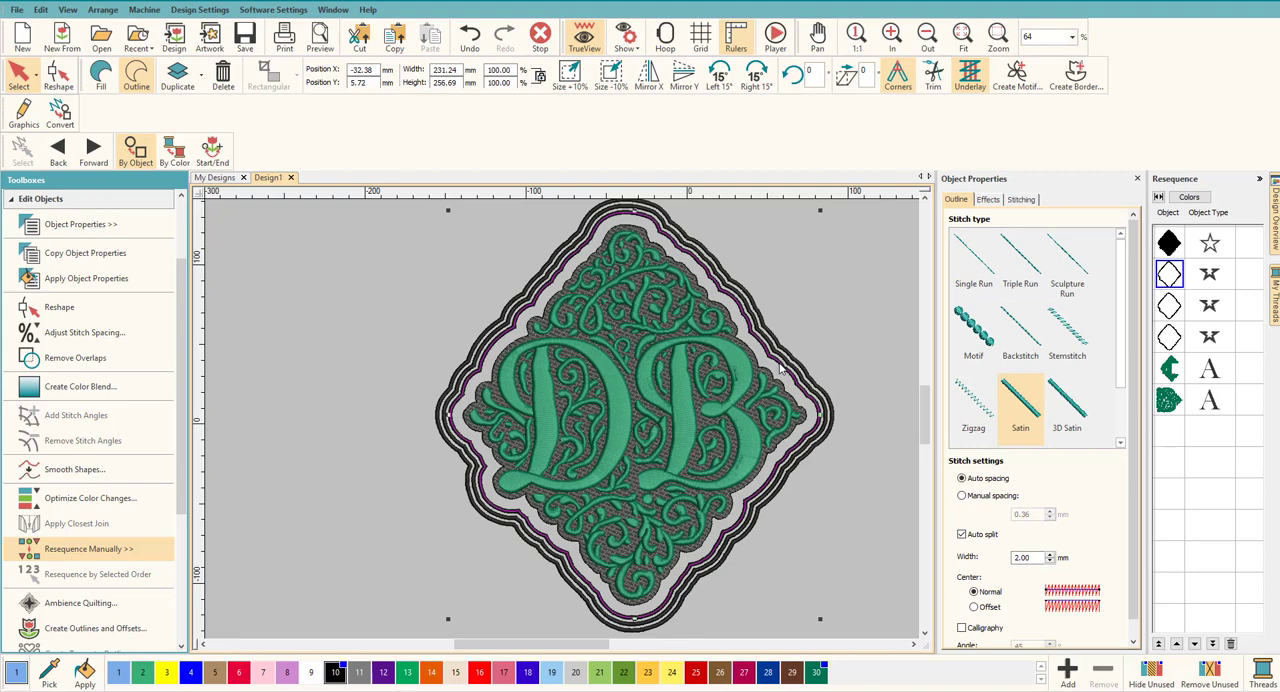
pyautogui.press('Delete')
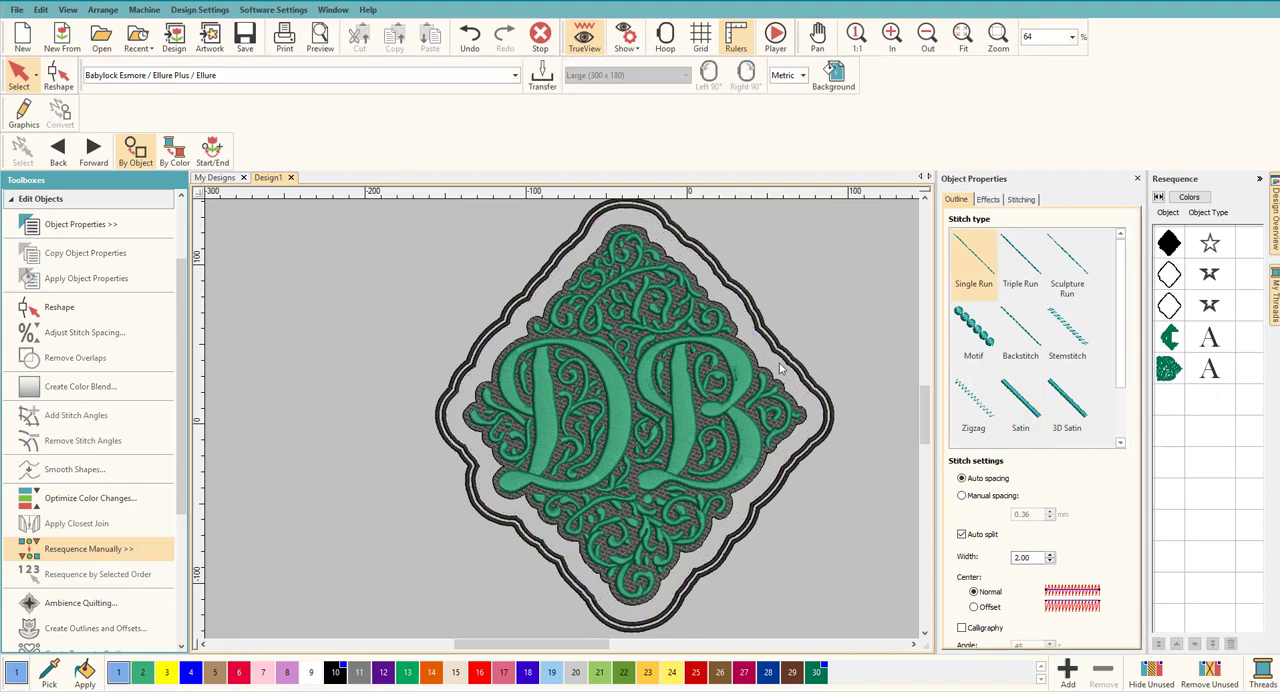
pyautogui.click(795, 368)
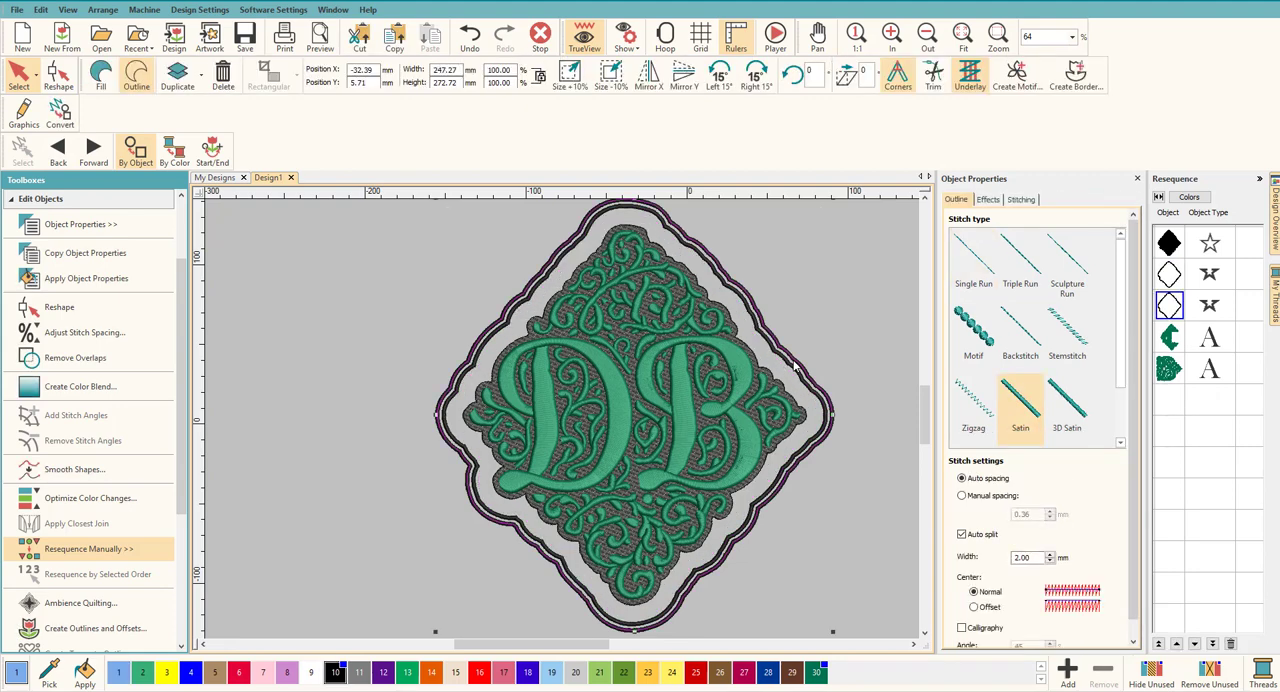
pyautogui.press('Delete')
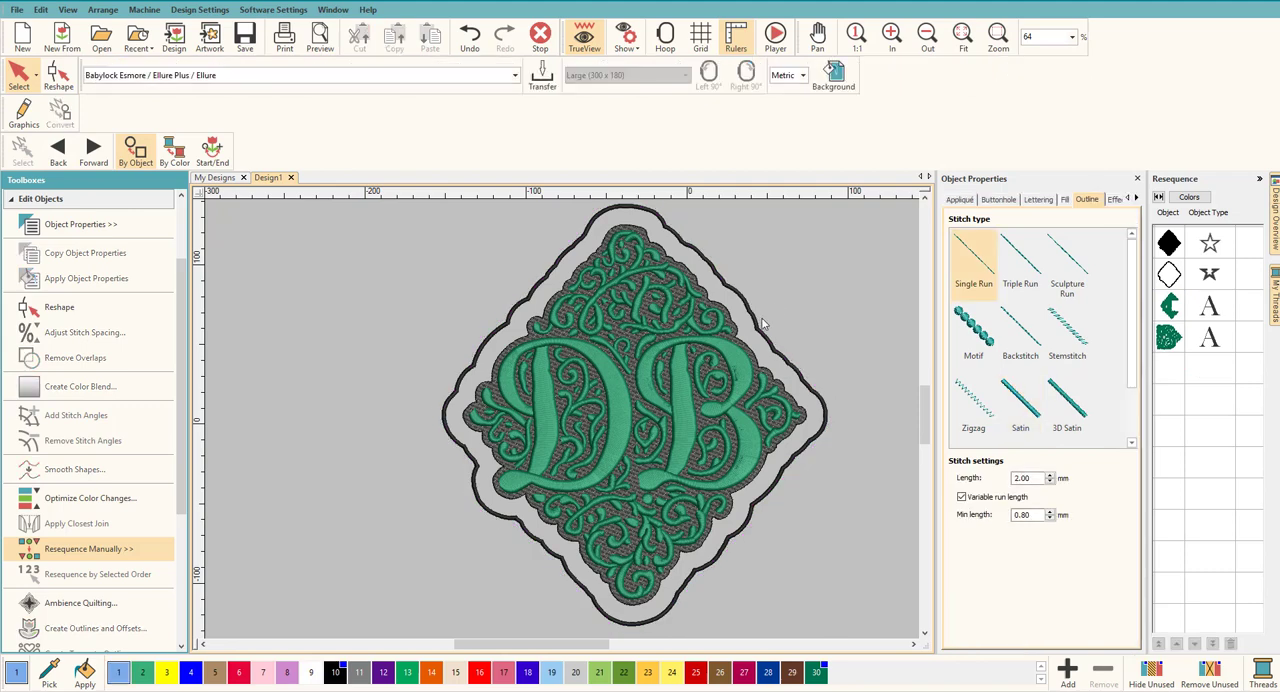
# Step: Switch the measurement system to U.S. units before editing the remaining satin outline
pyautogui.click(757, 332)
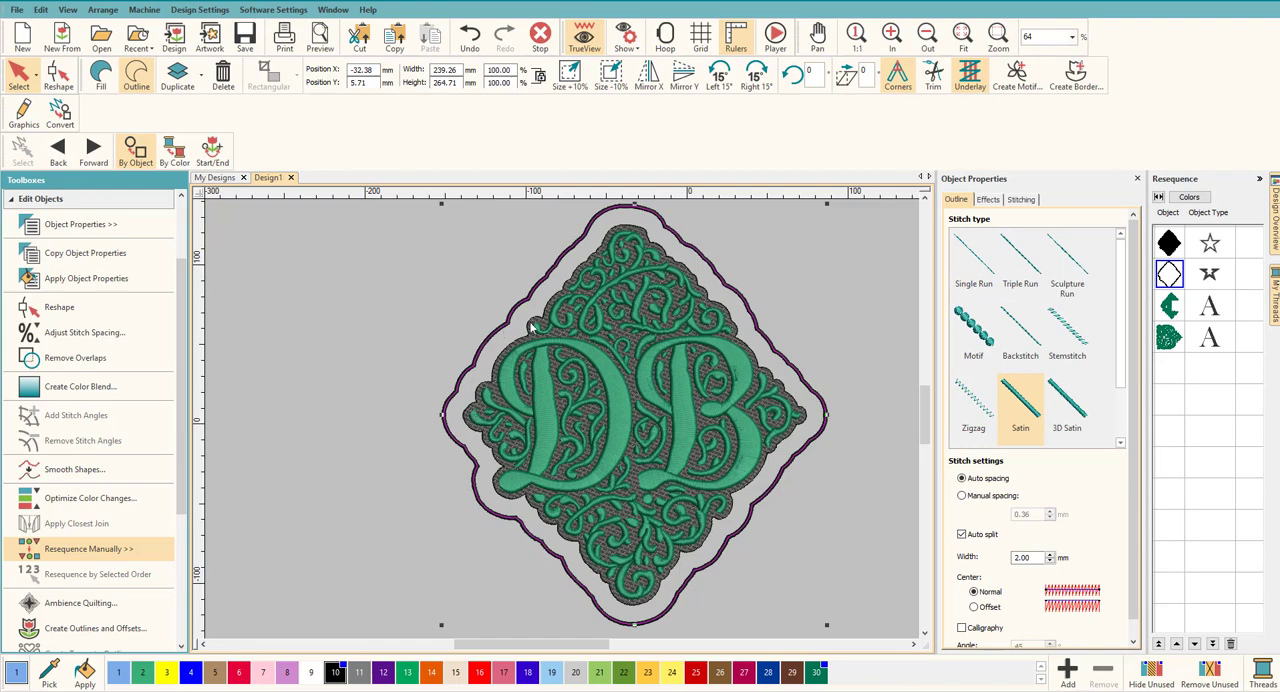
pyautogui.click(1032, 559)
pyautogui.click(810, 225)
pyautogui.click(801, 75)
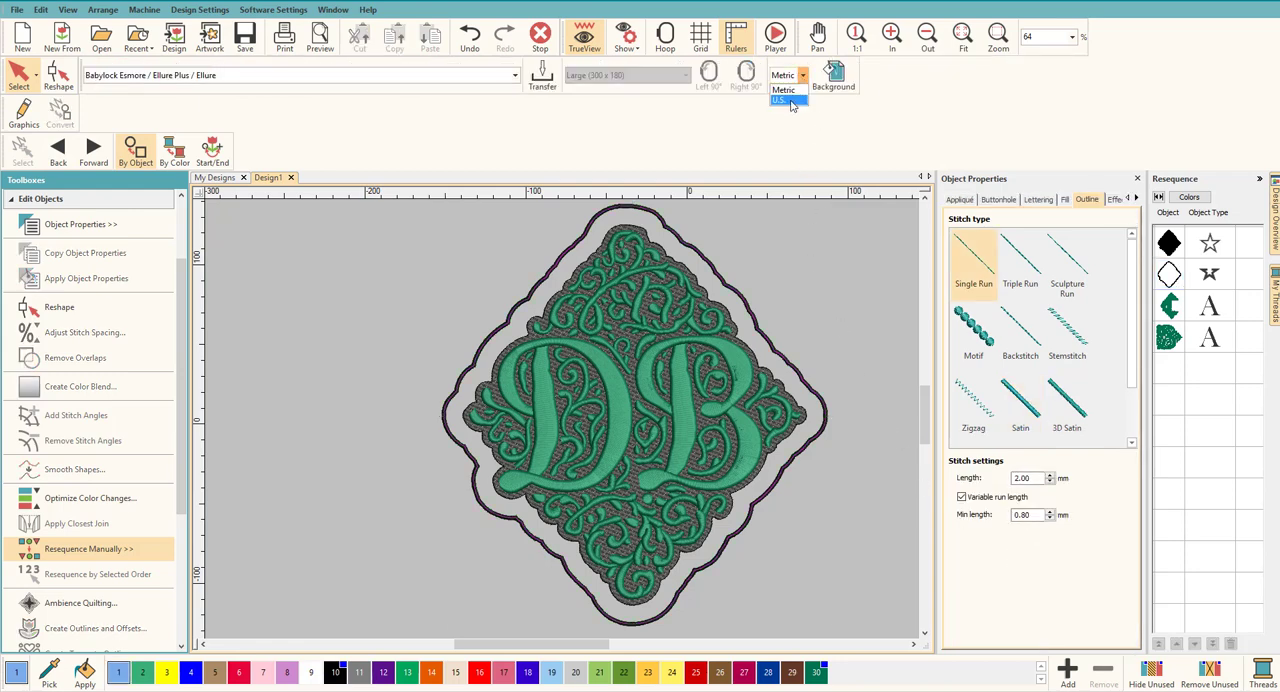
pyautogui.click(790, 101)
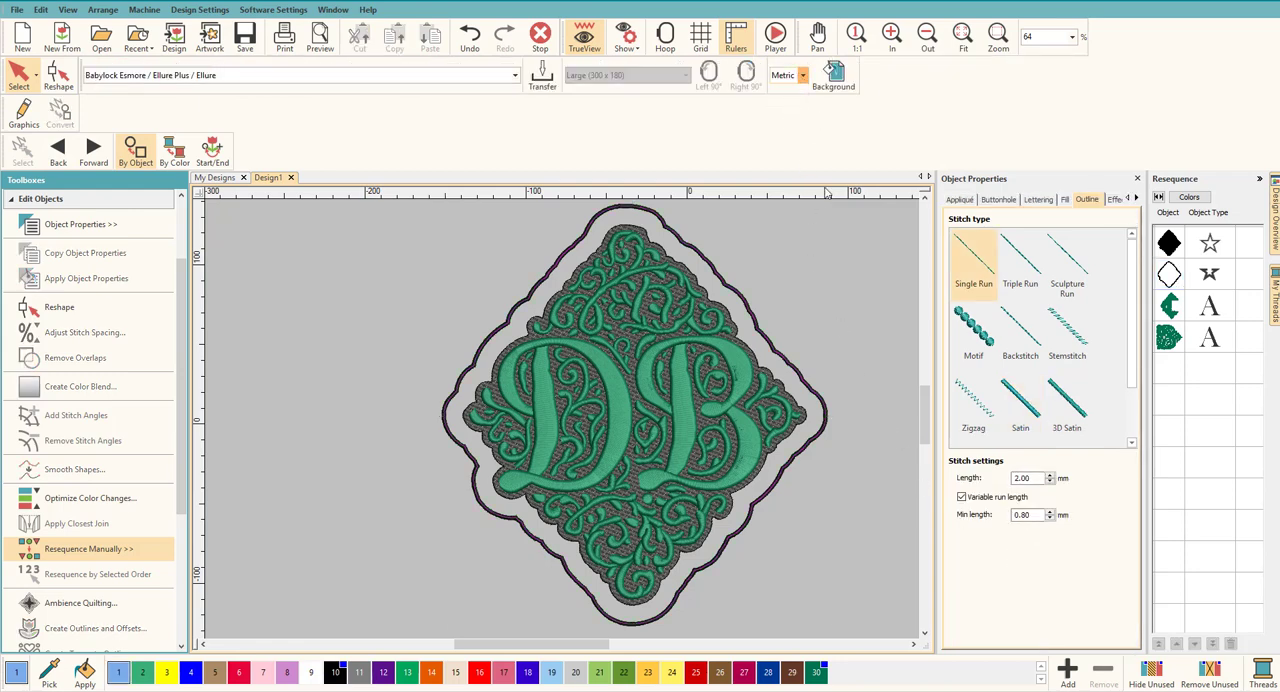
# Step: Widen the remaining satin outline to 0.120 in, after trying 0.10 in, and deselect it
pyautogui.click(824, 426)
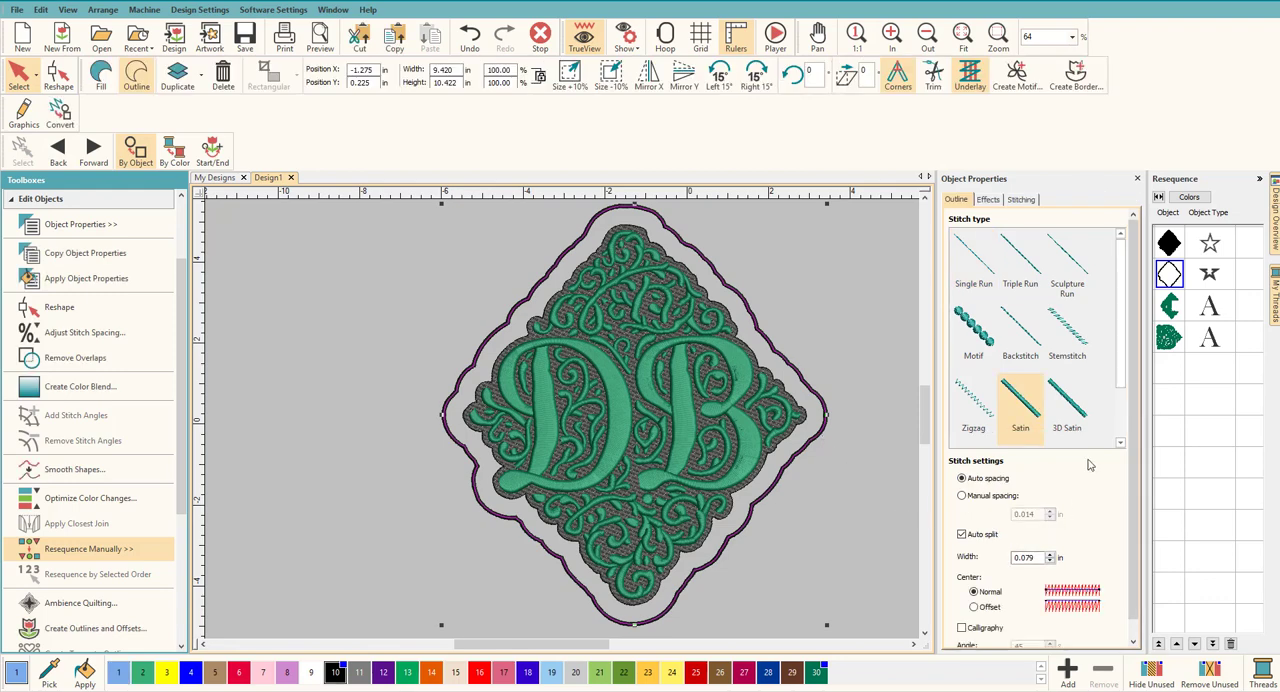
pyautogui.scroll(-1, 1136, 403)
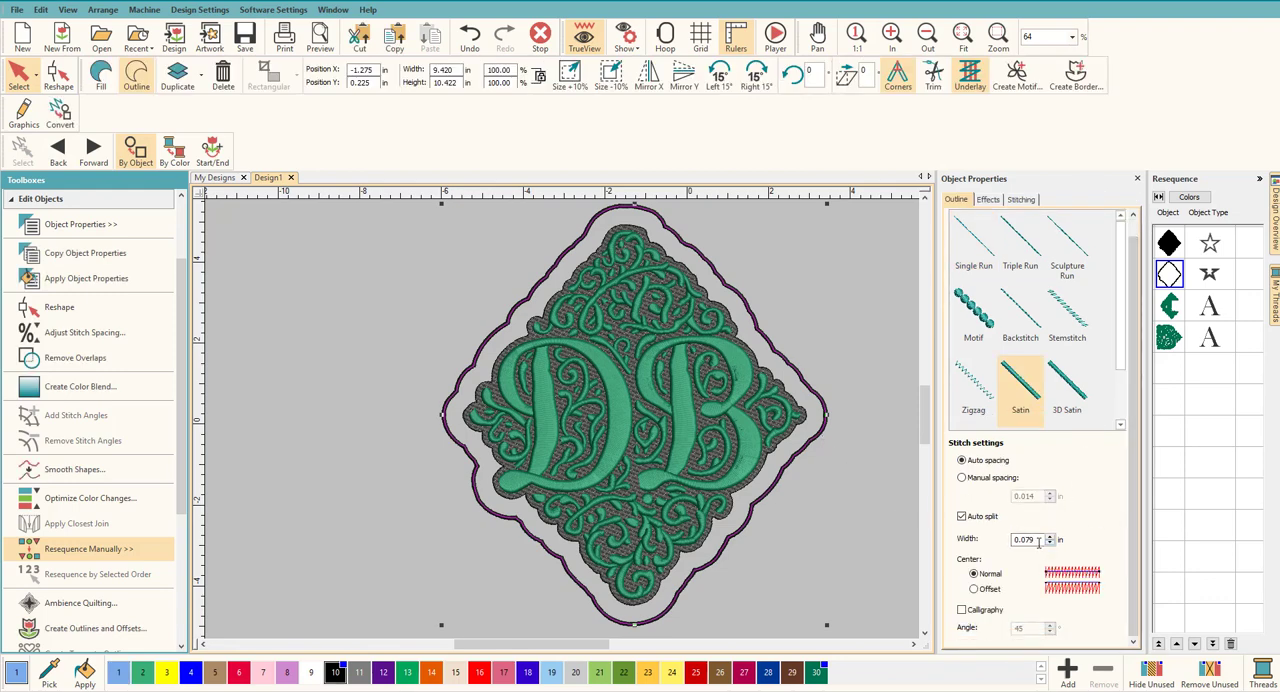
pyautogui.moveTo(1036, 539); pyautogui.dragTo(1027, 540)
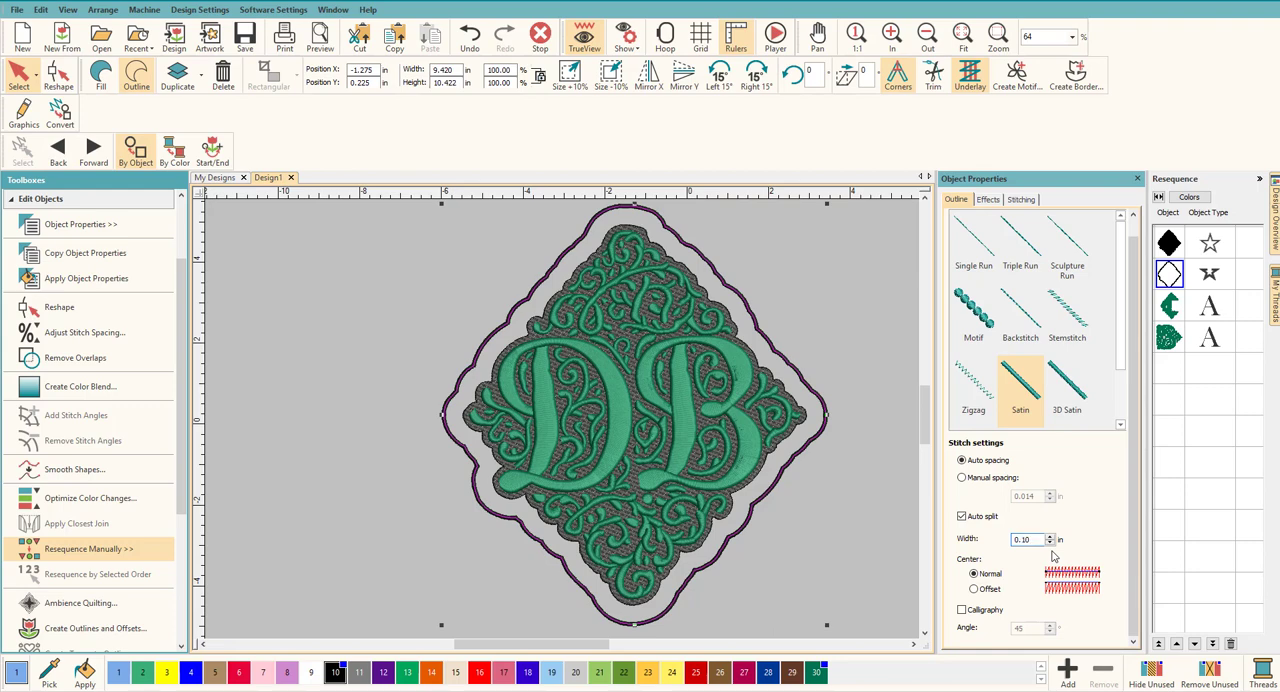
pyautogui.press('Return')
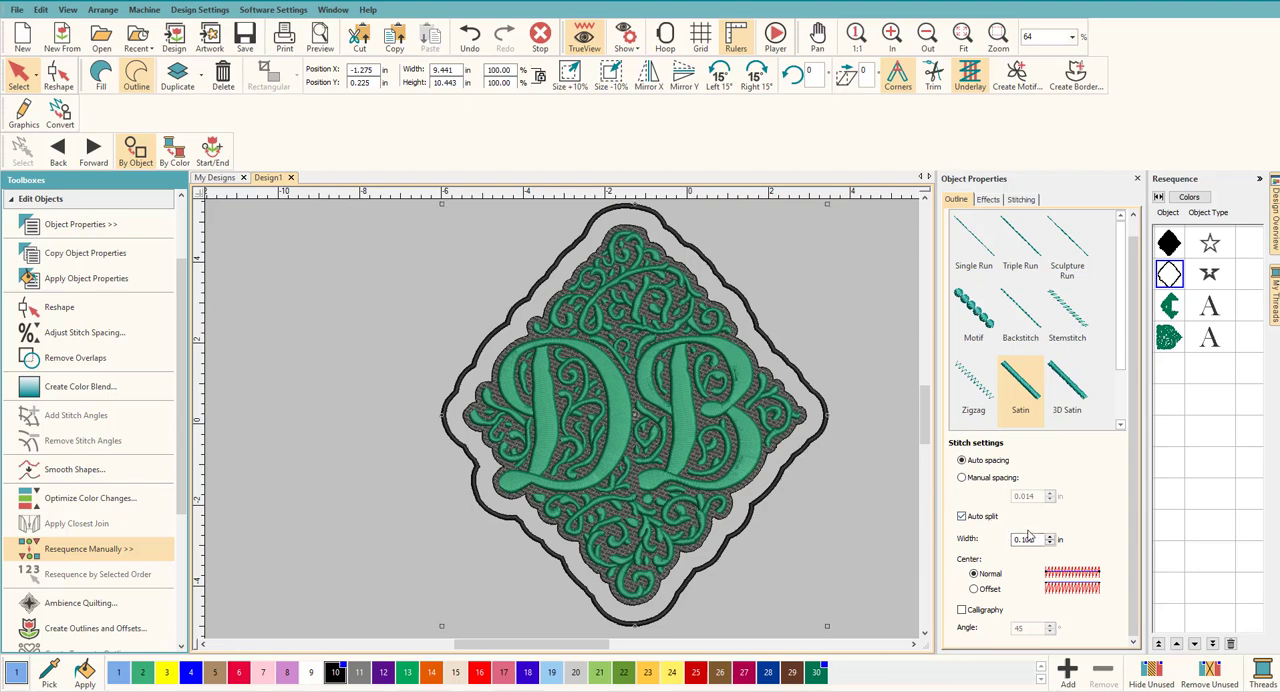
pyautogui.moveTo(1037, 540); pyautogui.dragTo(1028, 540)
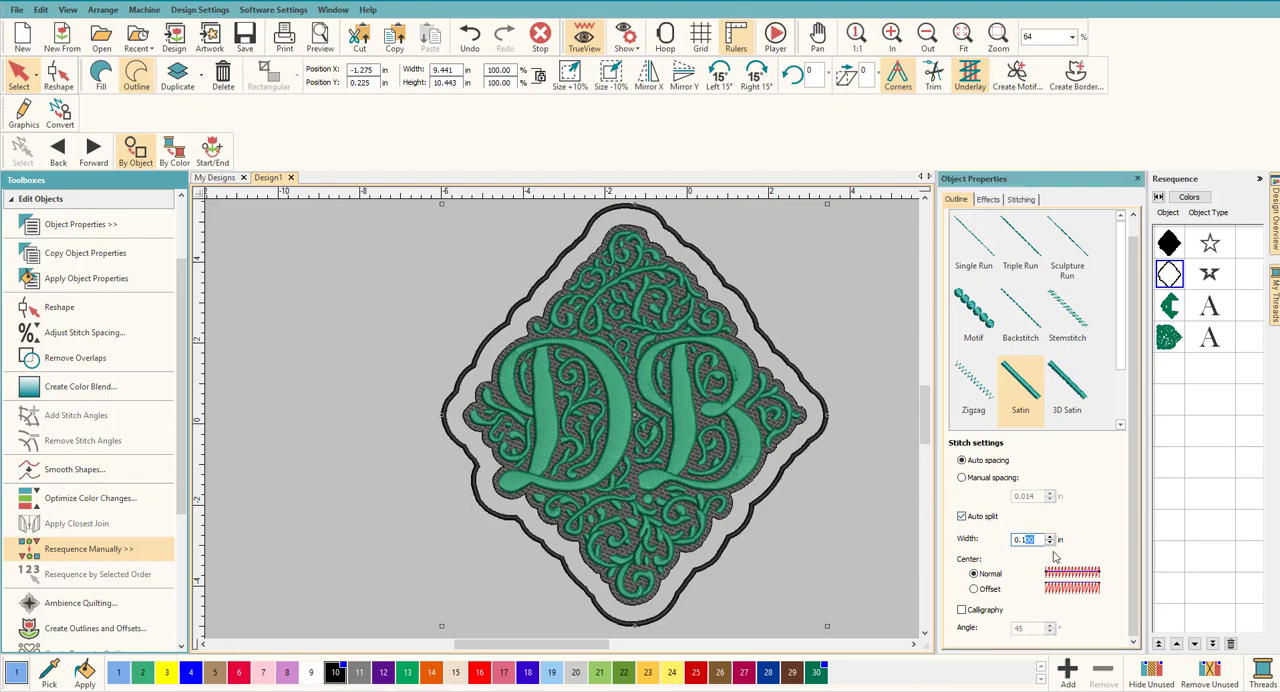
pyautogui.press('Return')
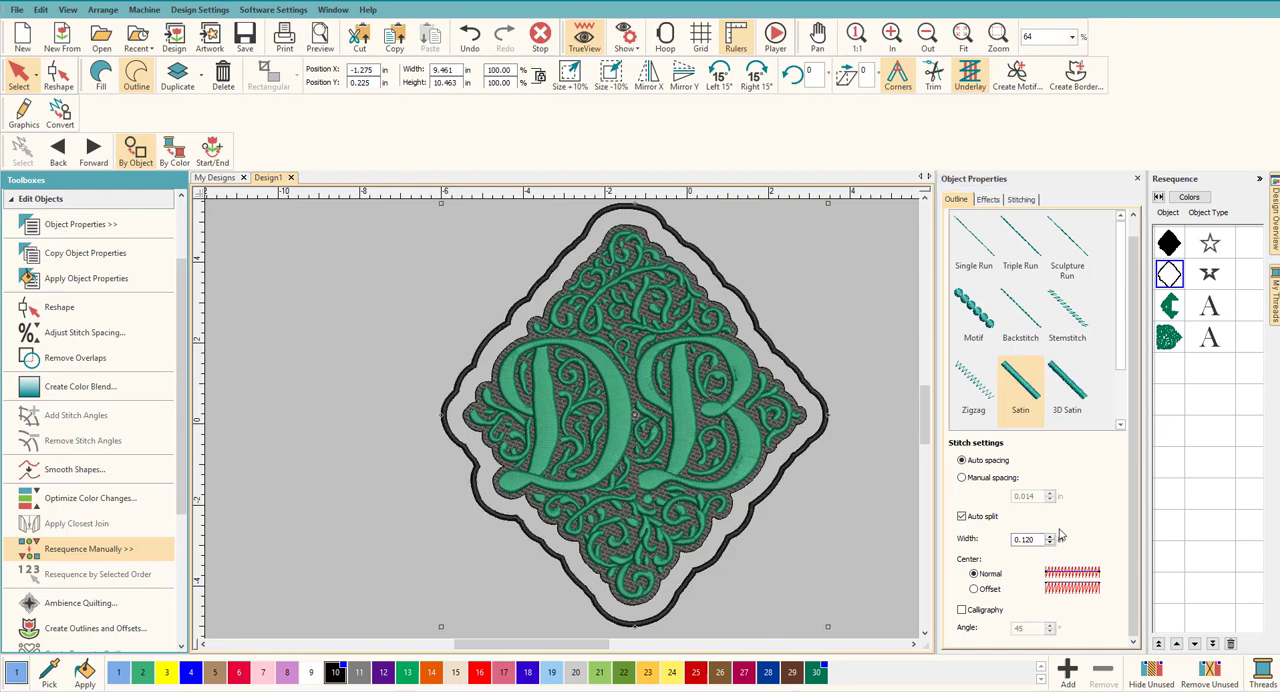
pyautogui.click(873, 563)
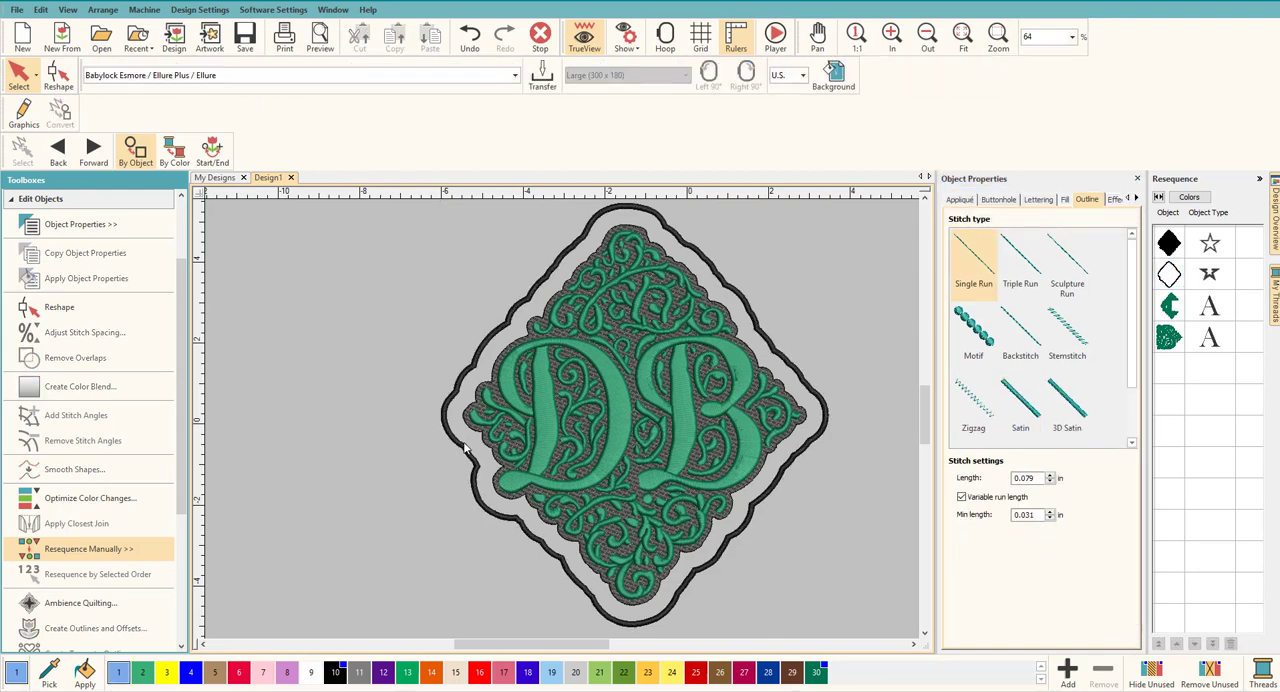
# Step: Add a second underlay of type Zigzag to the satin outline and deselect it
pyautogui.scroll(3, 463, 447)
pyautogui.scroll(-3, 565, 424)
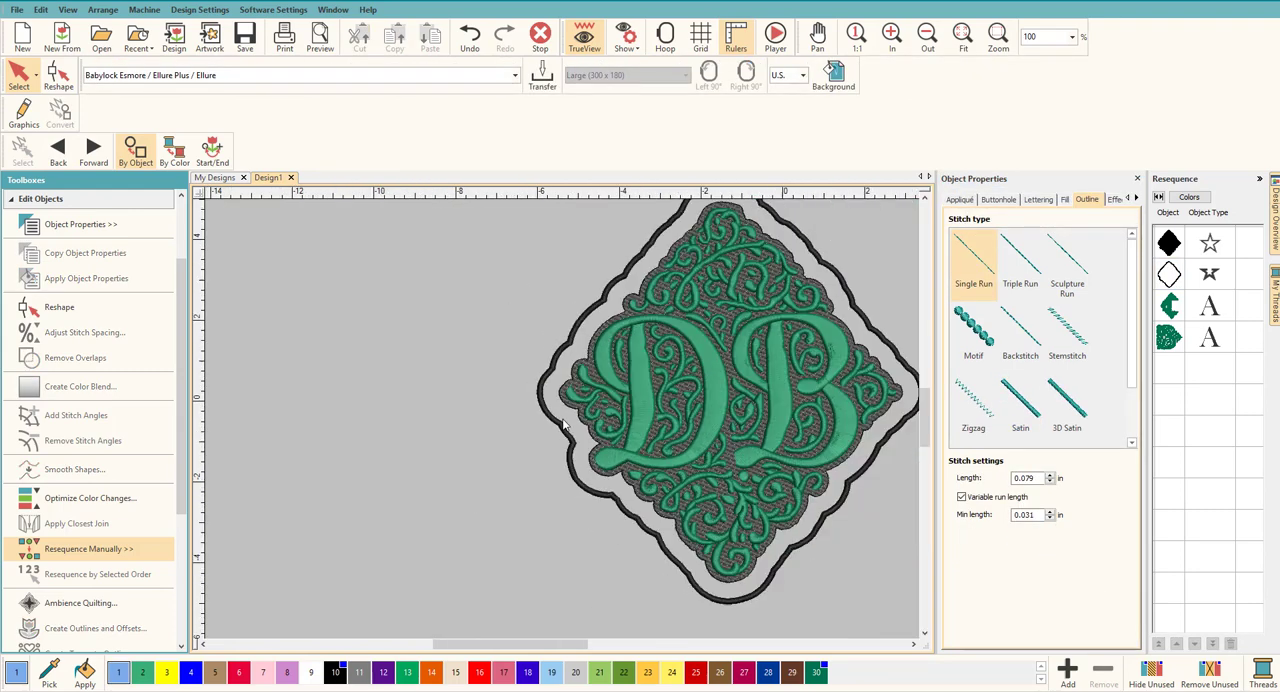
pyautogui.click(845, 297)
pyautogui.click(1018, 200)
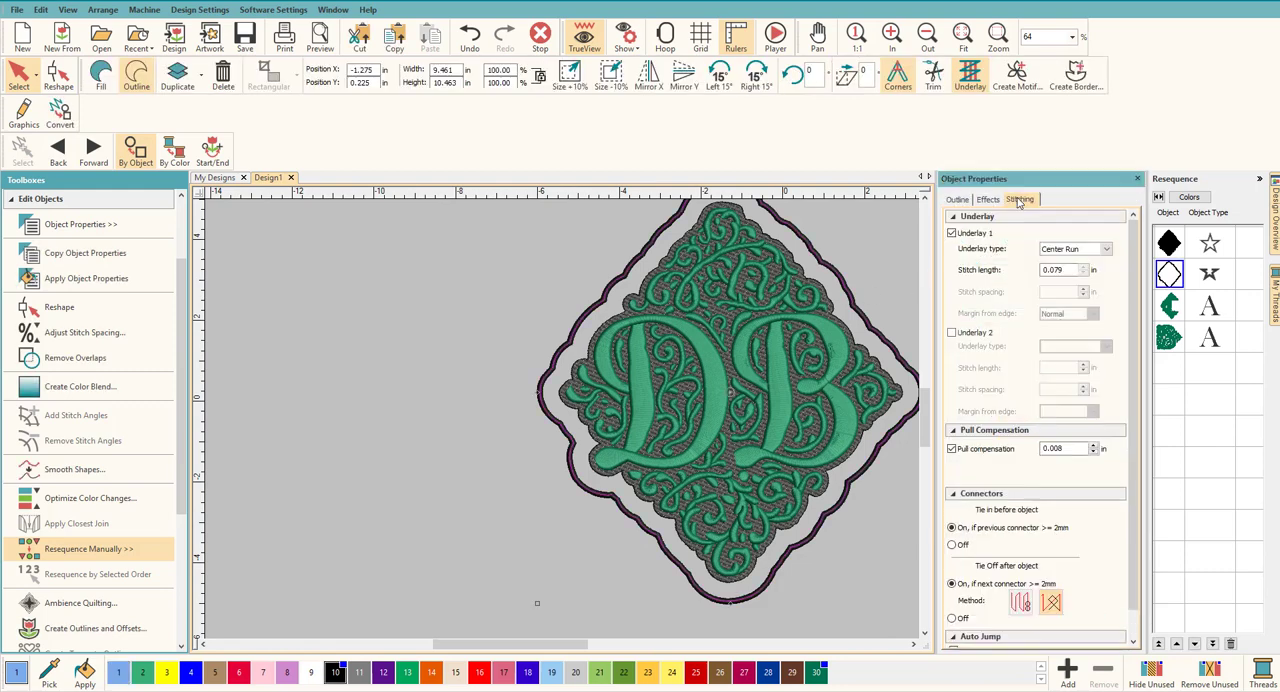
pyautogui.click(952, 334)
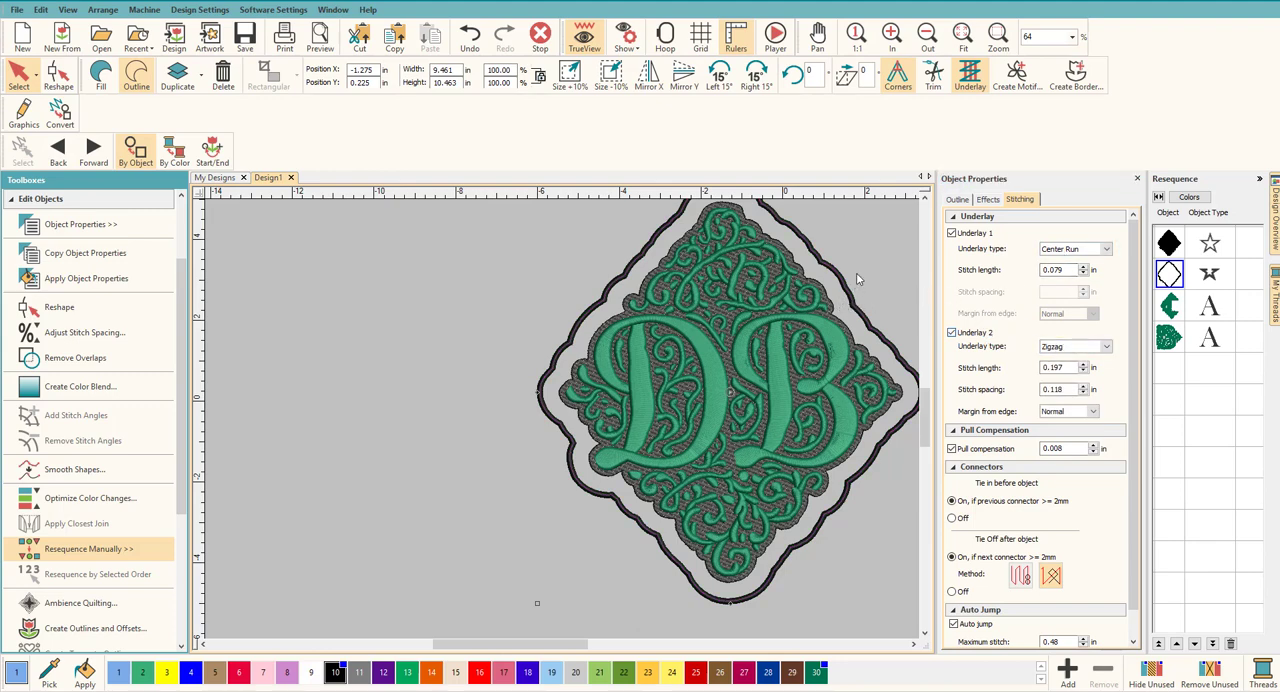
pyautogui.click(488, 305)
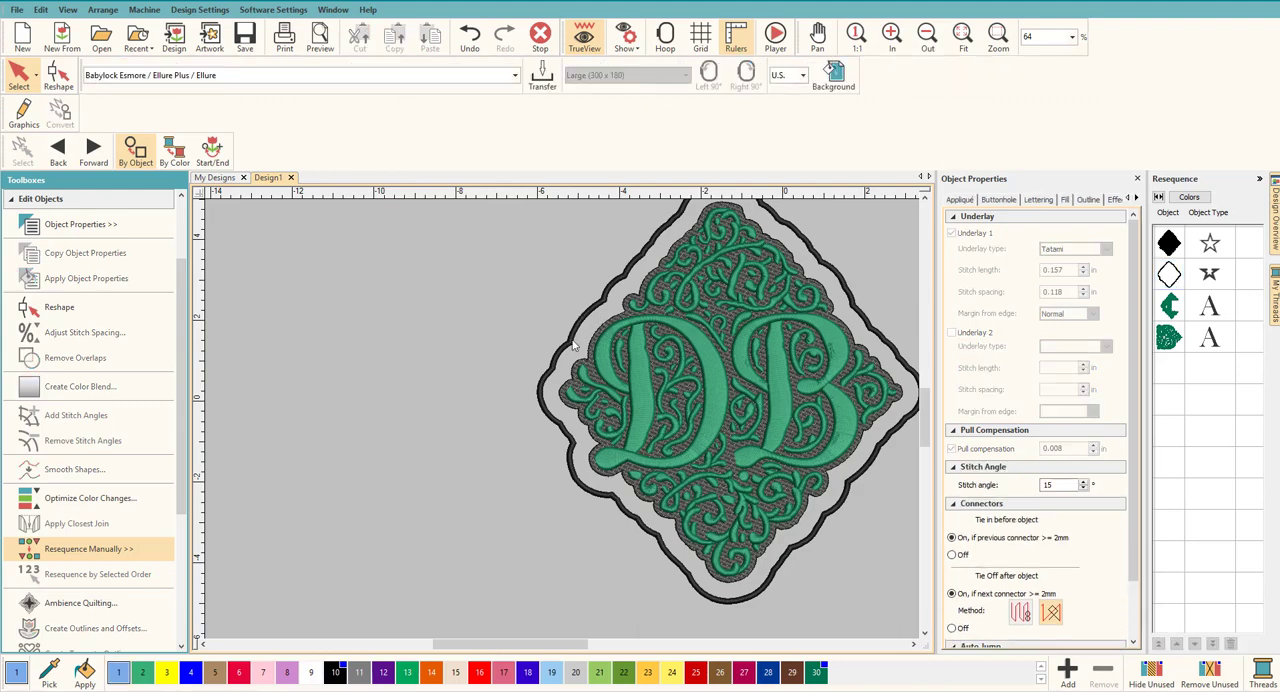
pyautogui.click(913, 645)
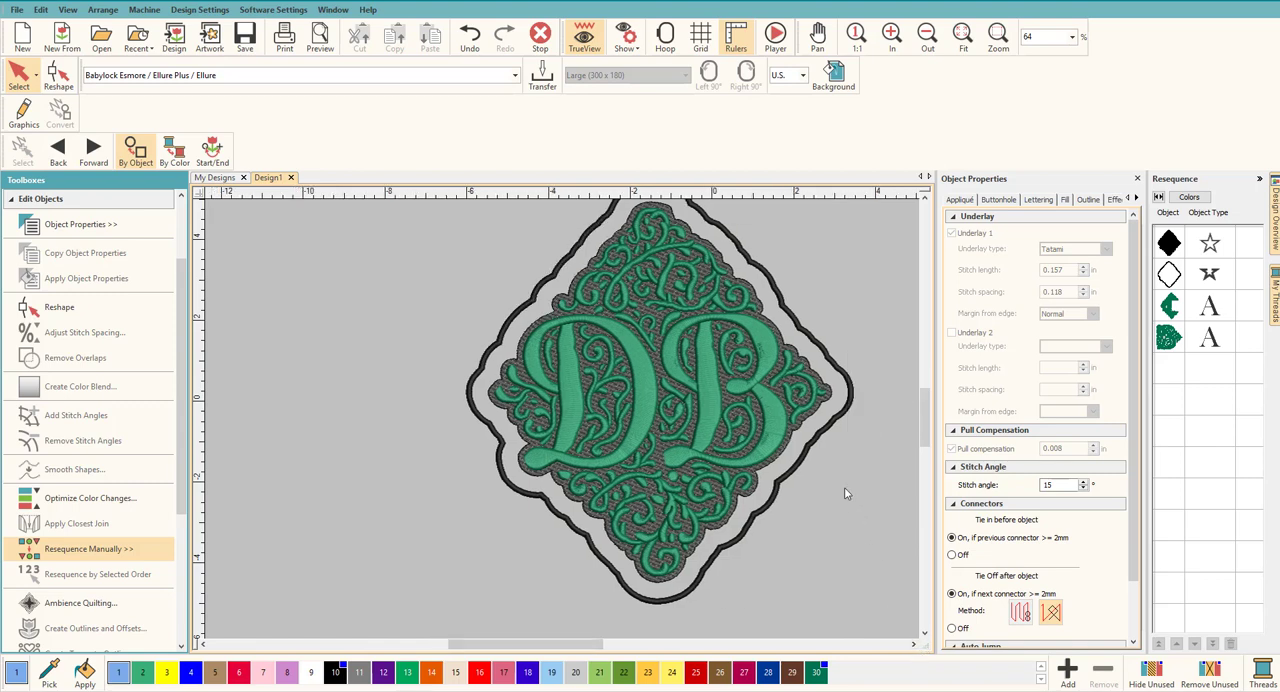
# Step: Widen the black satin outline around the monogram to 0.140 in
pyautogui.click(824, 438)
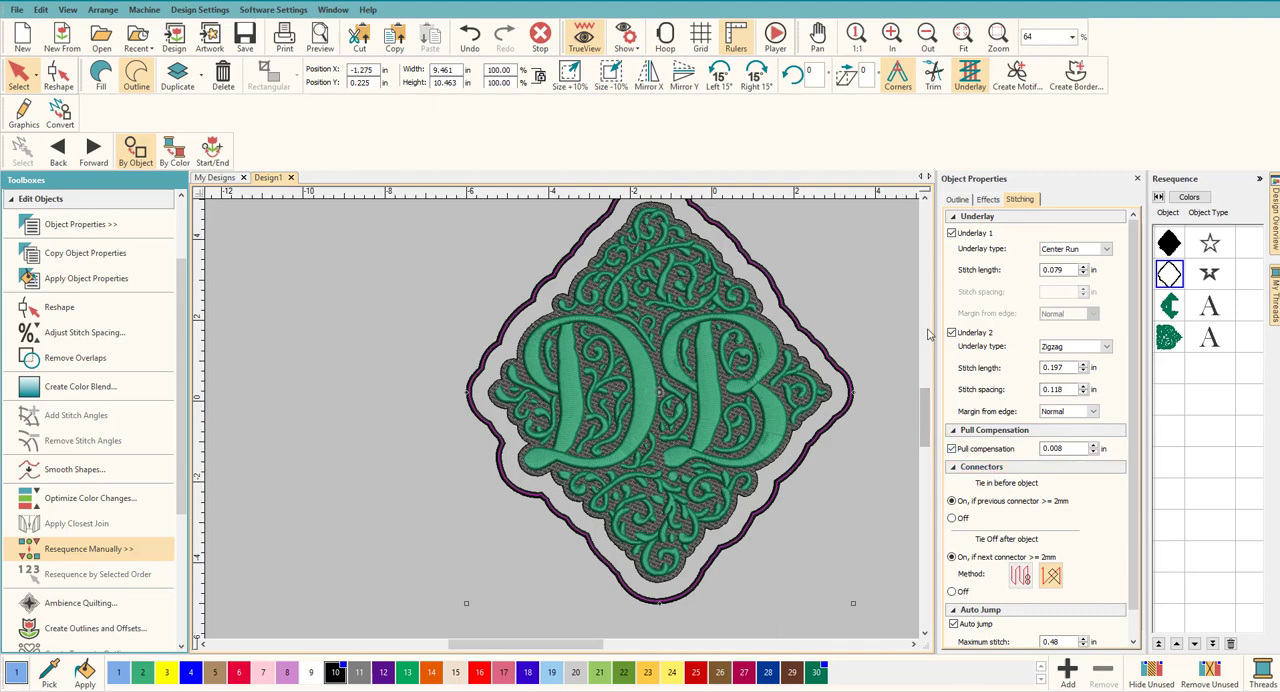
pyautogui.click(958, 200)
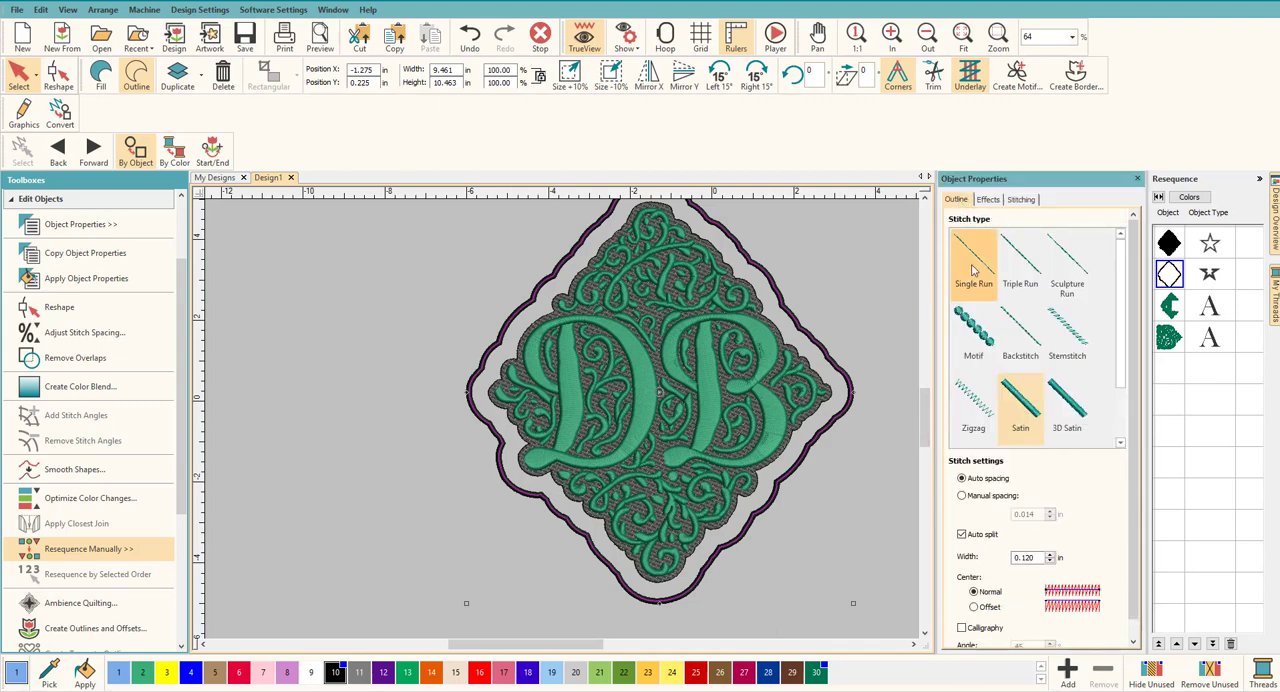
pyautogui.click(1033, 559)
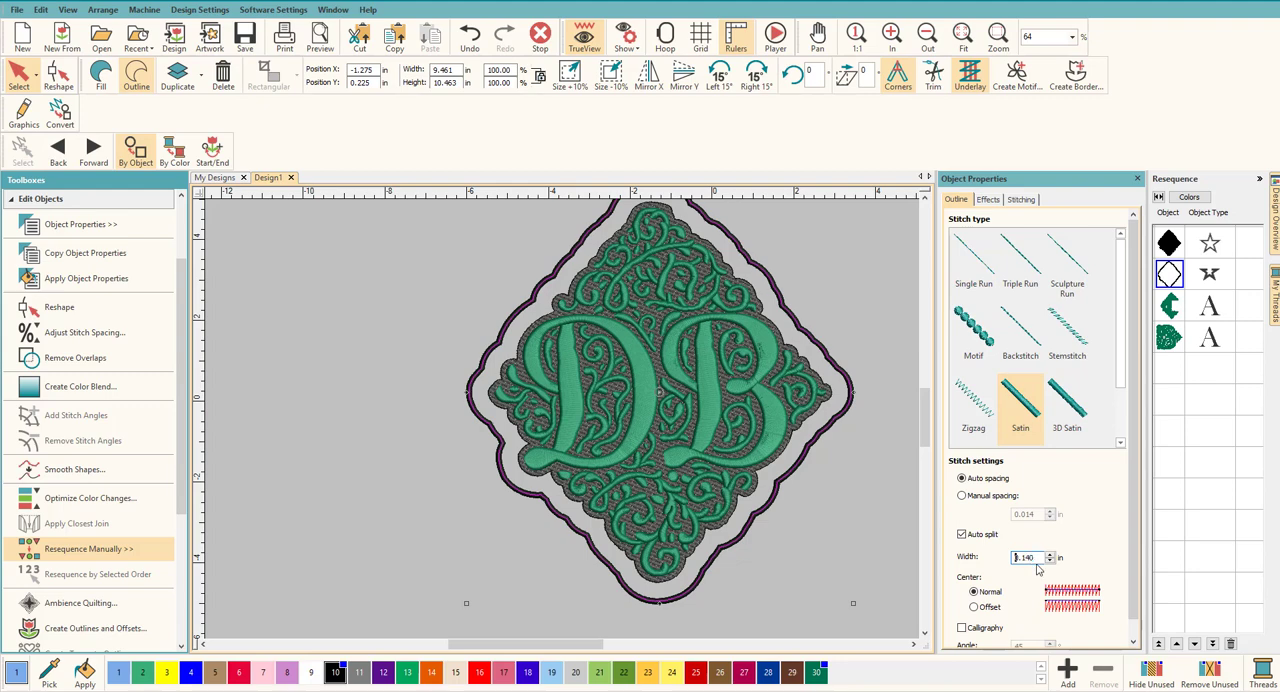
pyautogui.press('Return')
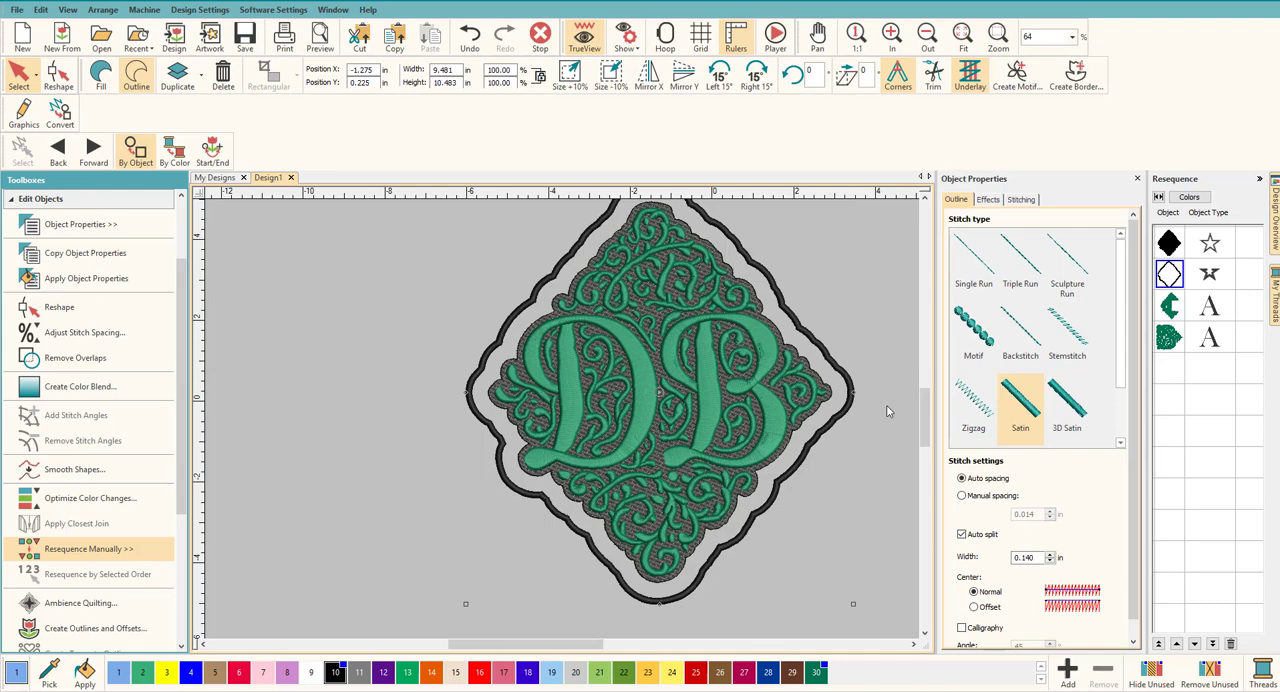
pyautogui.click(871, 322)
# Step: Try a Motif stitch on the outline, using the Kite13 pattern from the Single Motifs category
pyautogui.click(845, 380)
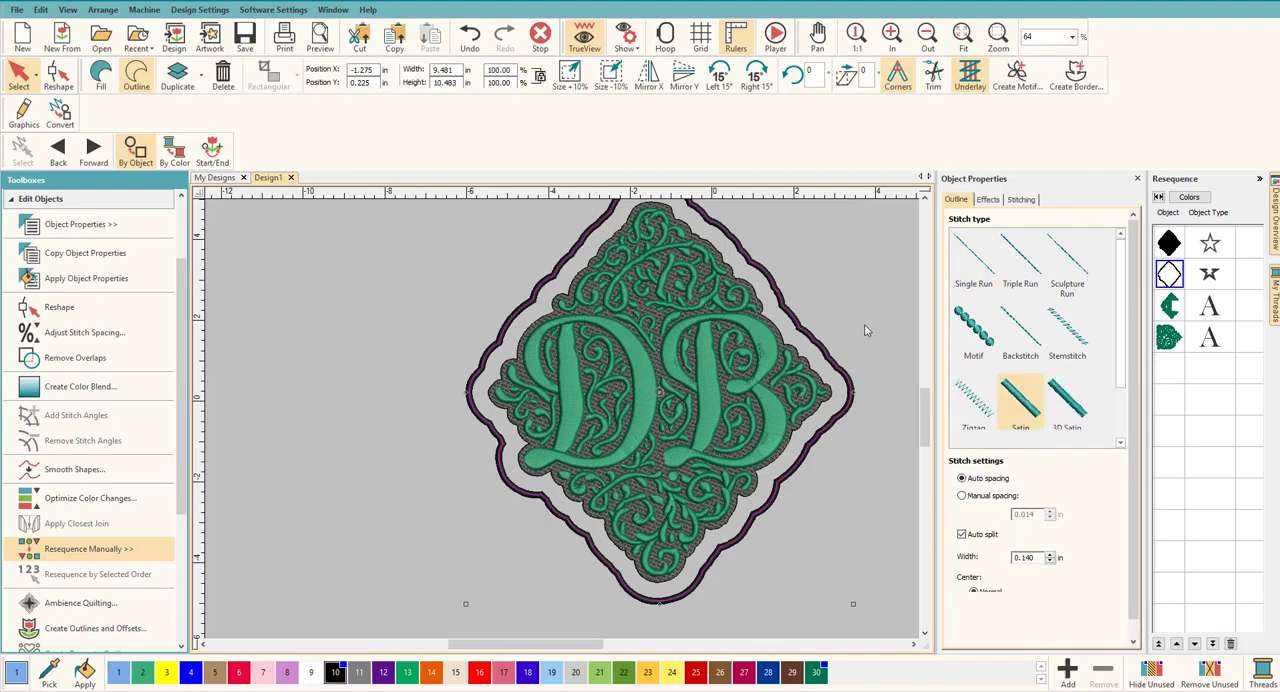
pyautogui.click(975, 318)
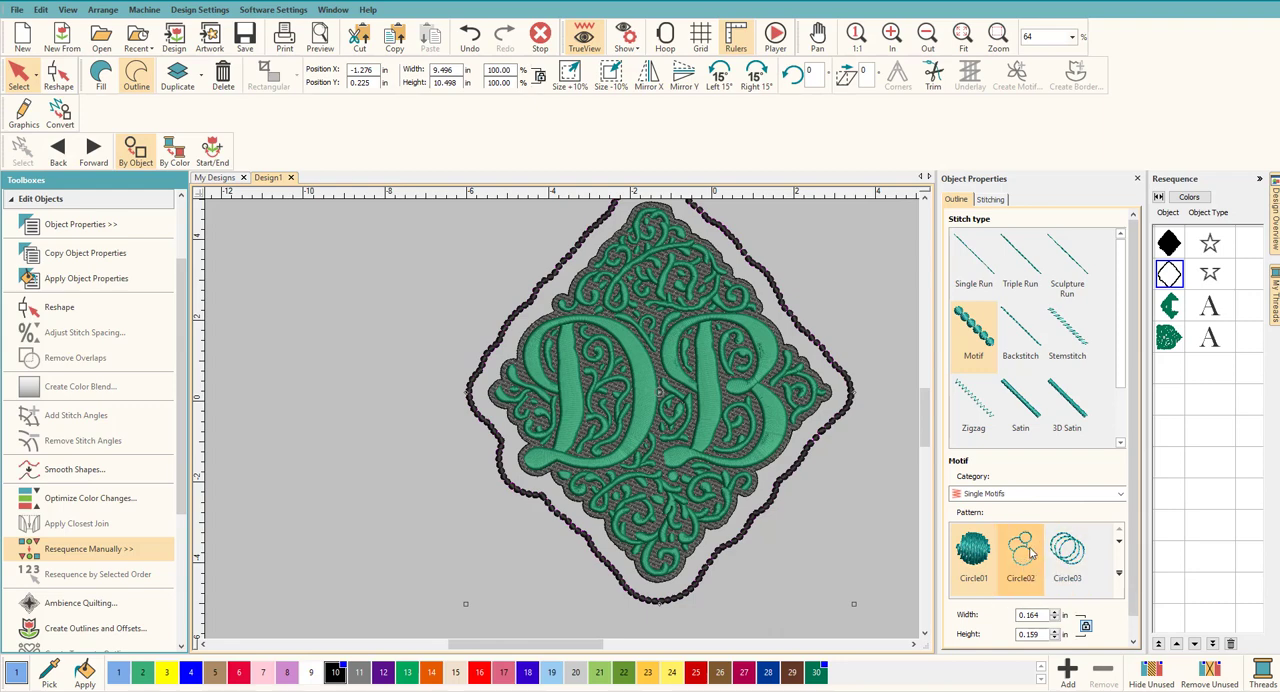
pyautogui.click(1119, 574)
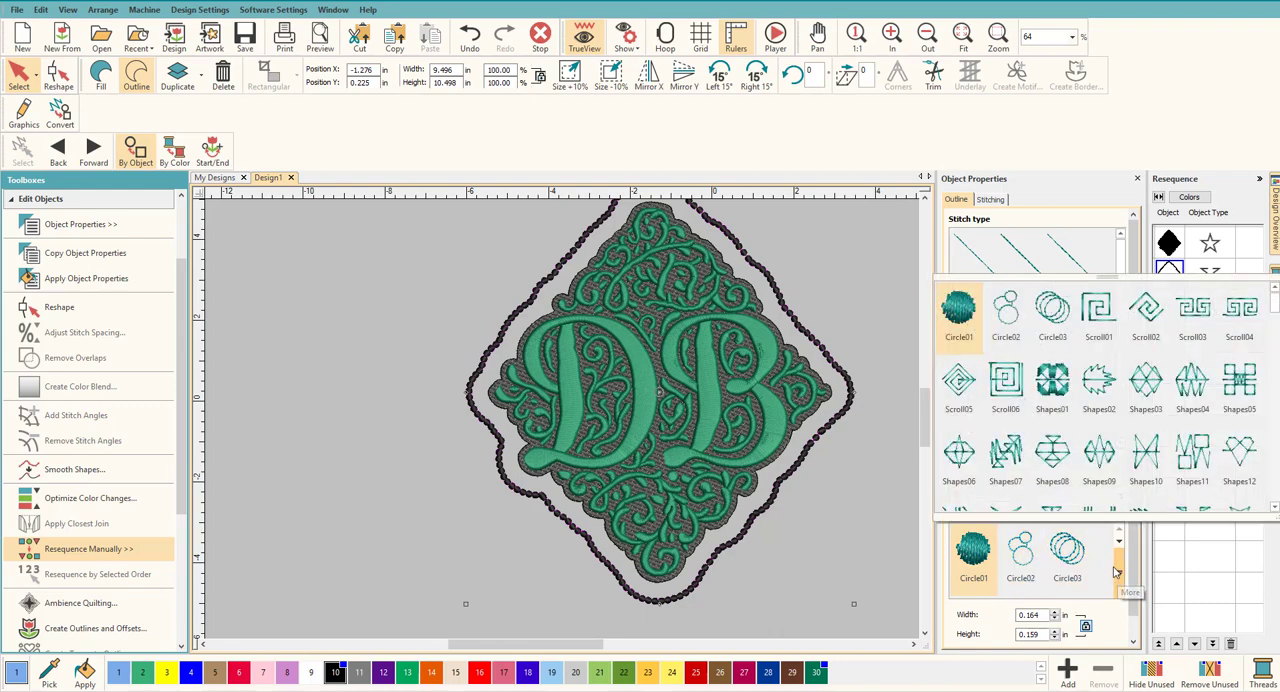
pyautogui.scroll(-5, 1060, 424)
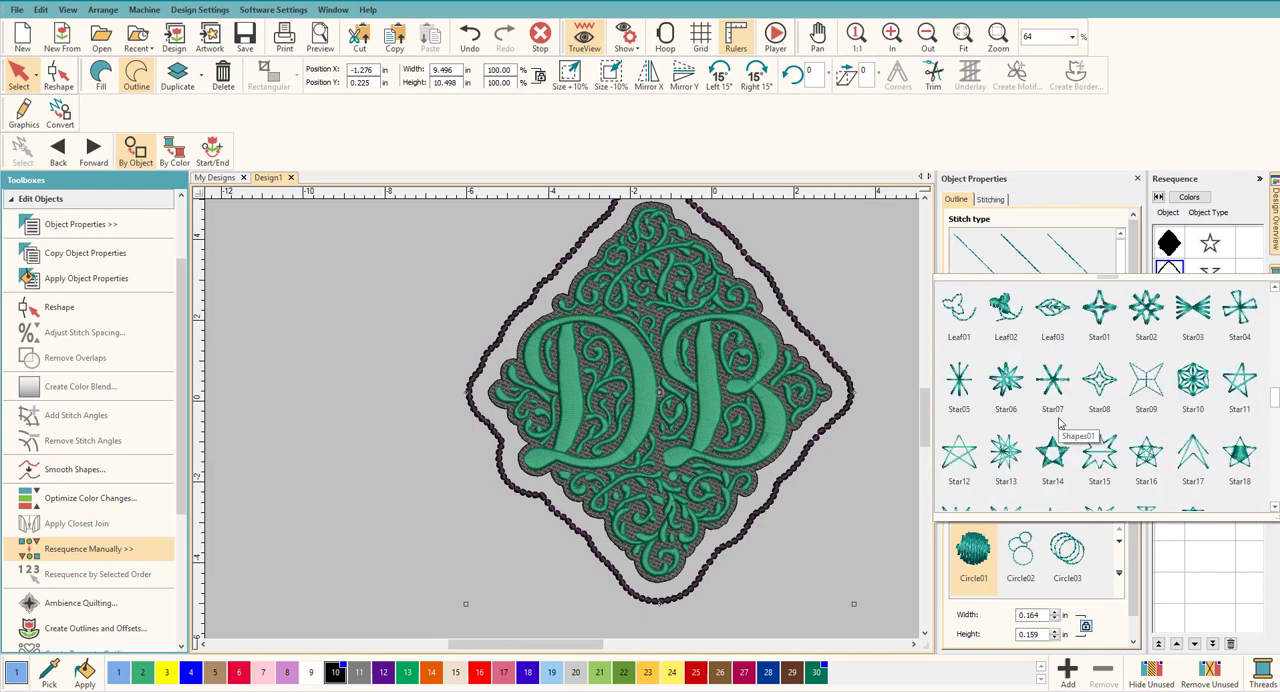
pyautogui.scroll(-3, 1062, 420)
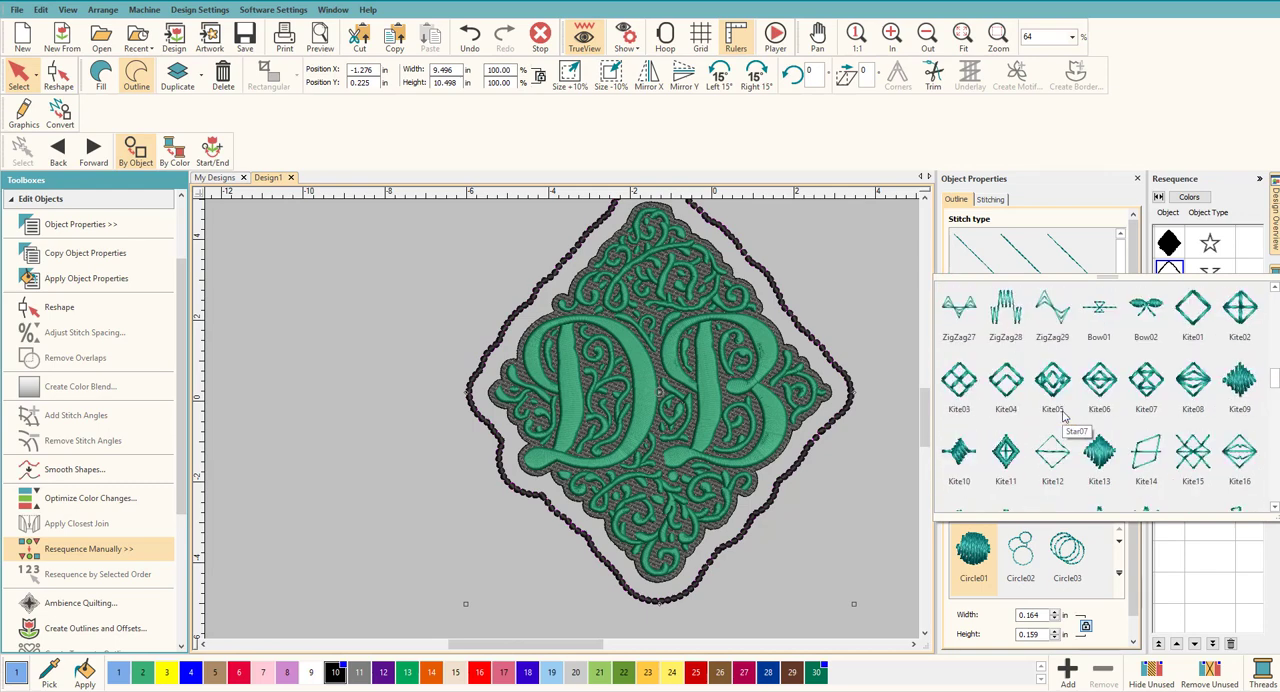
pyautogui.click(1100, 452)
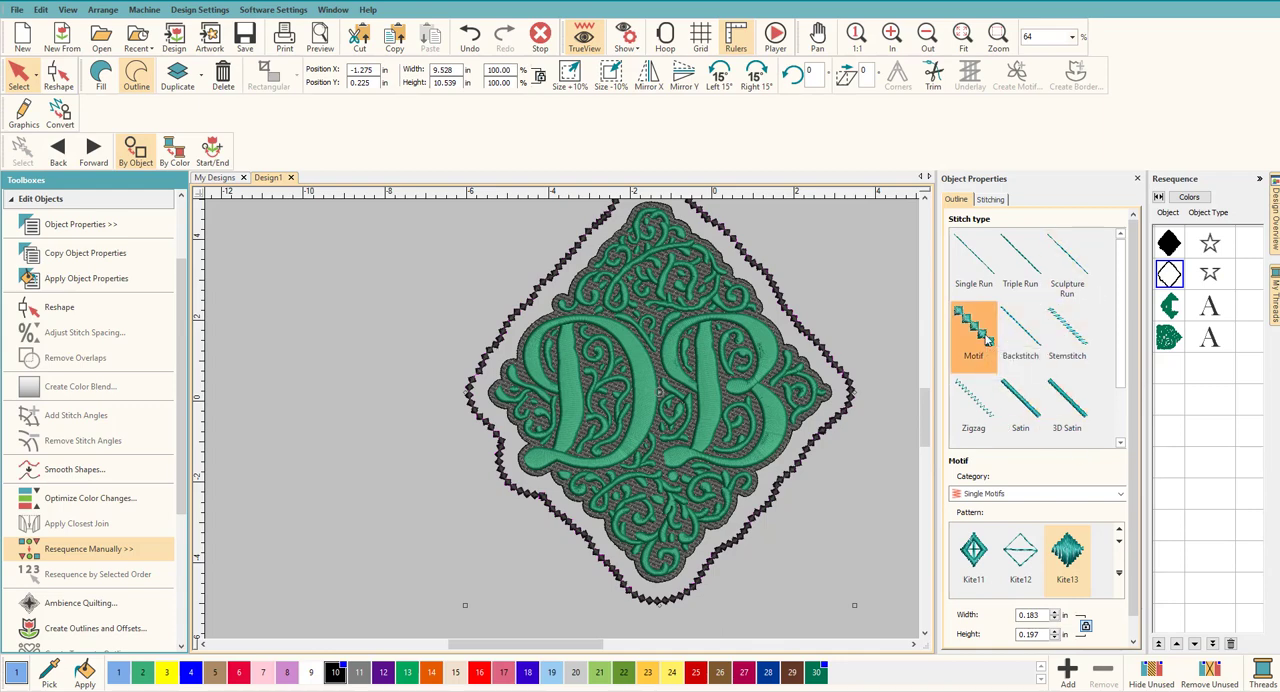
# Step: Change the outline back to Satin stitch, set its width to 0.1 in and deselect it
pyautogui.click(1020, 405)
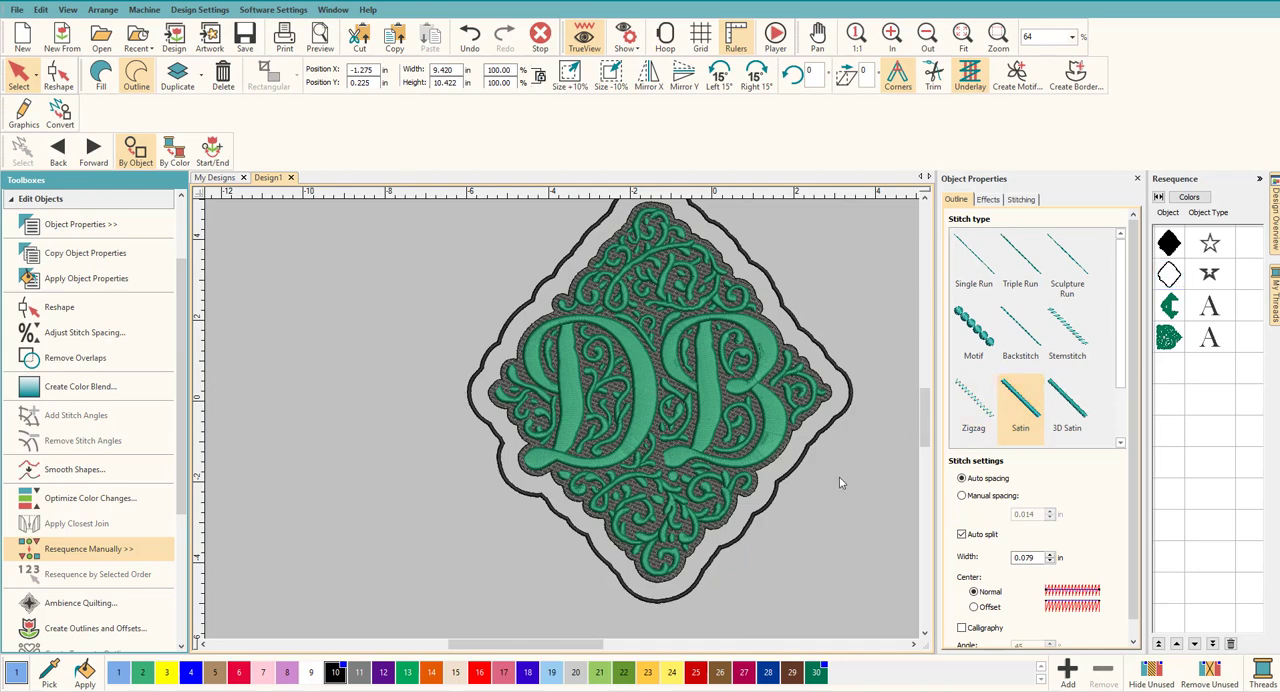
pyautogui.doubleClick(1031, 558)
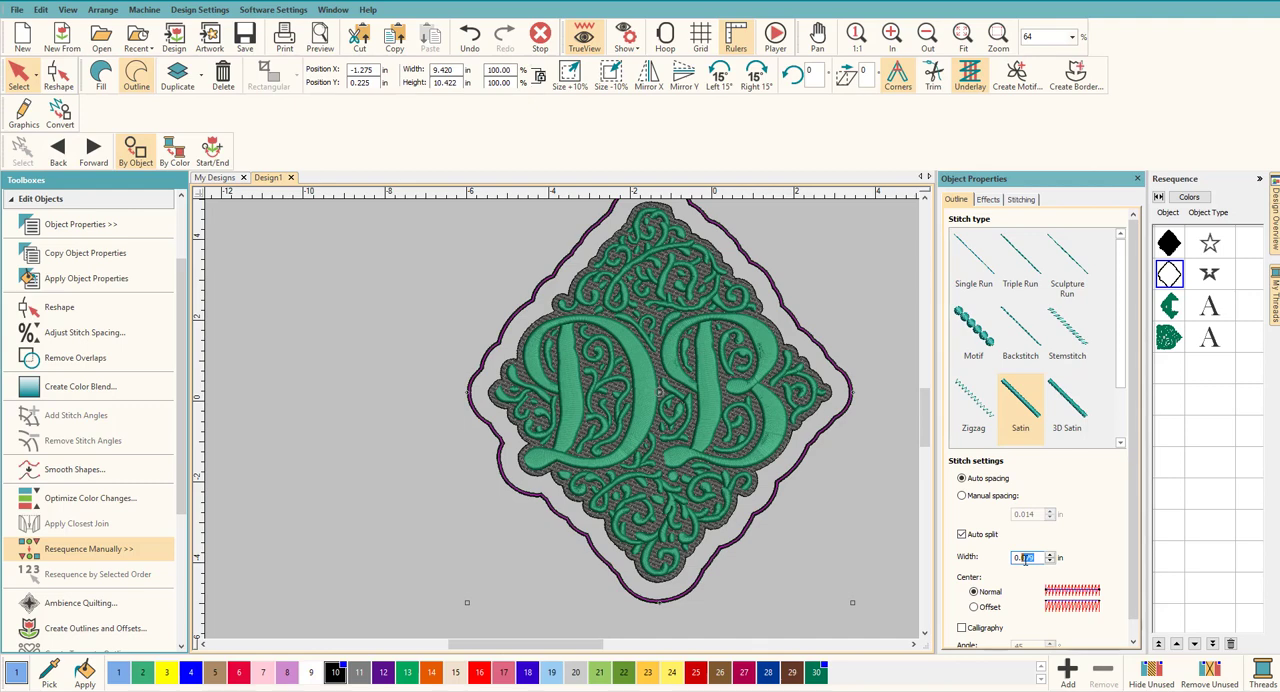
pyautogui.write('0.1')
pyautogui.press('Return')
pyautogui.click(875, 543)
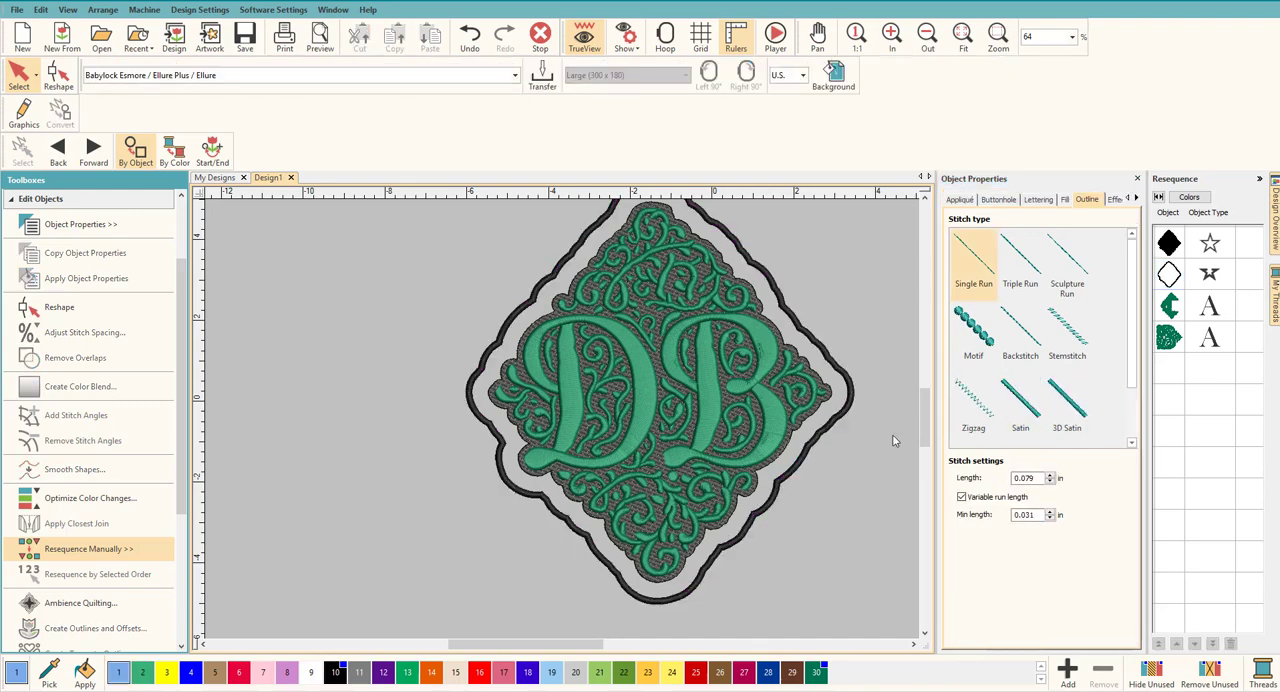
pyautogui.scroll(3, 563, 424)
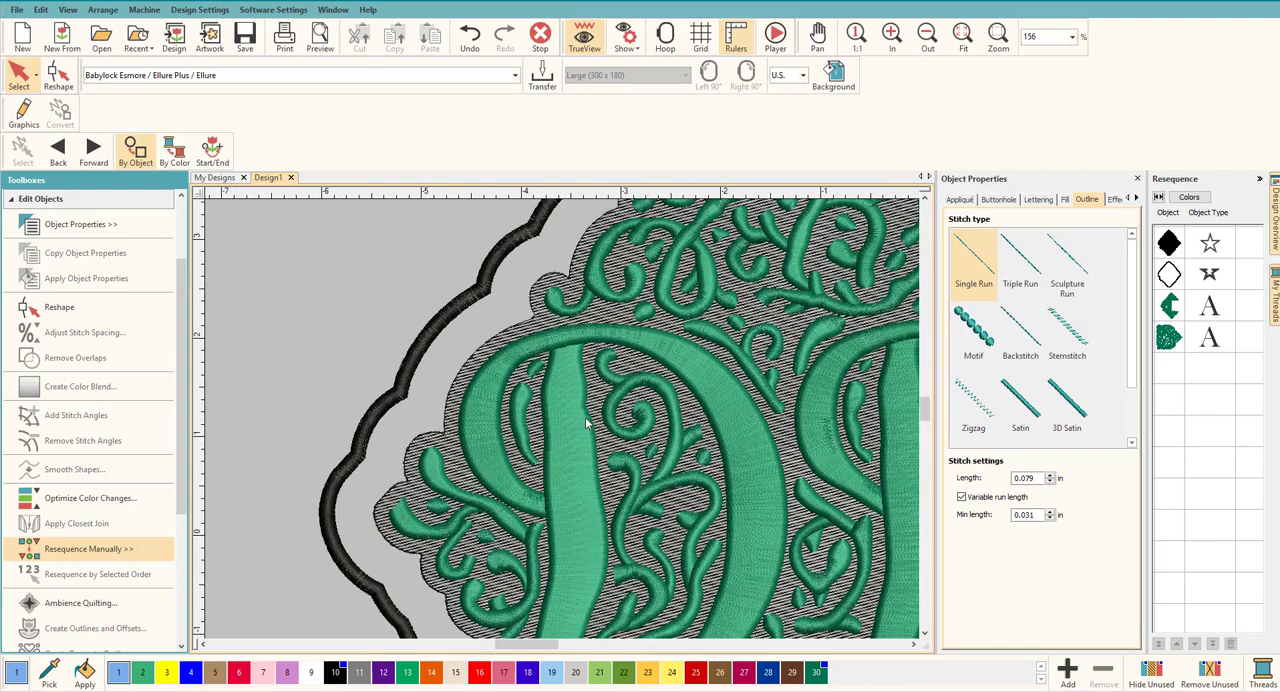
pyautogui.scroll(-2, 630, 435)
pyautogui.scroll(-2, 628, 435)
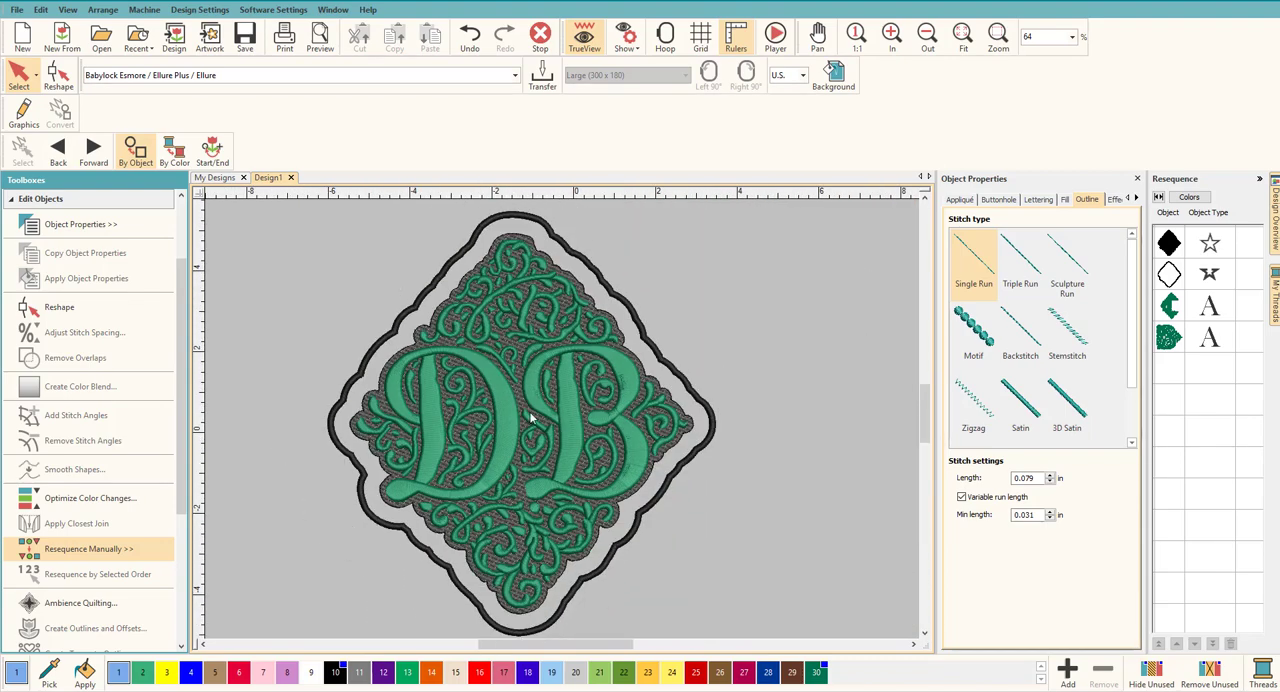
pyautogui.scroll(1, 563, 424)
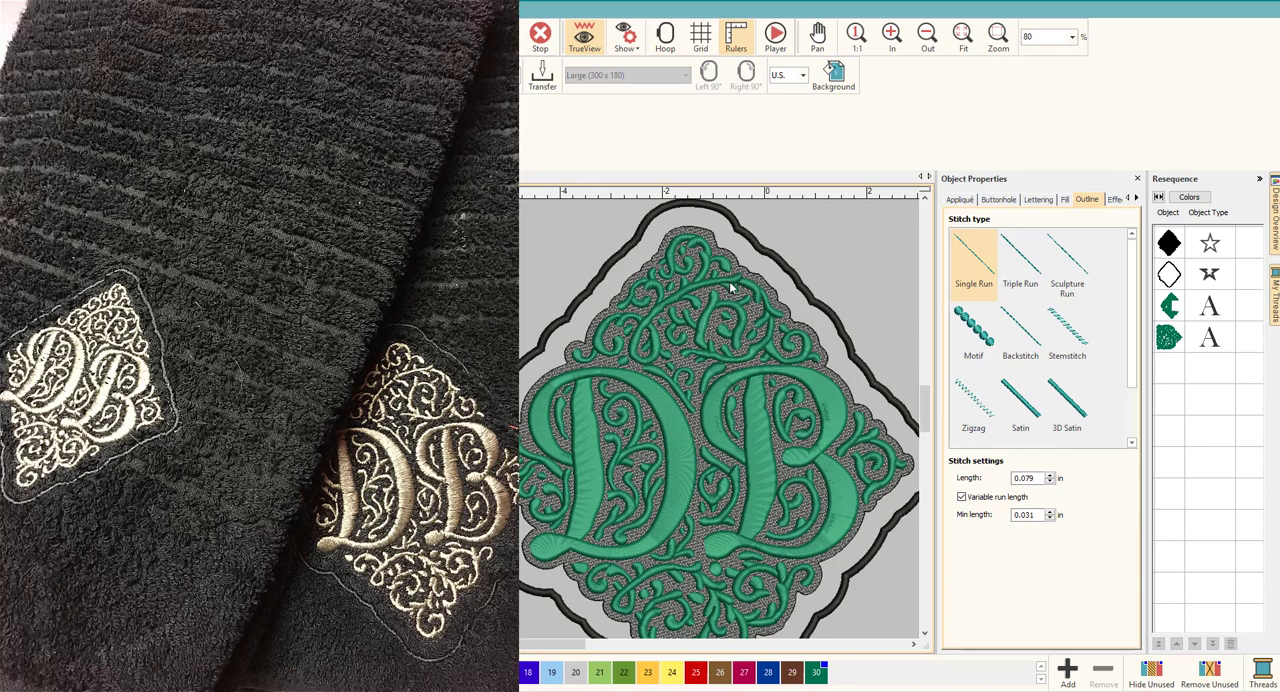
pyautogui.scroll(-1, 700, 295)
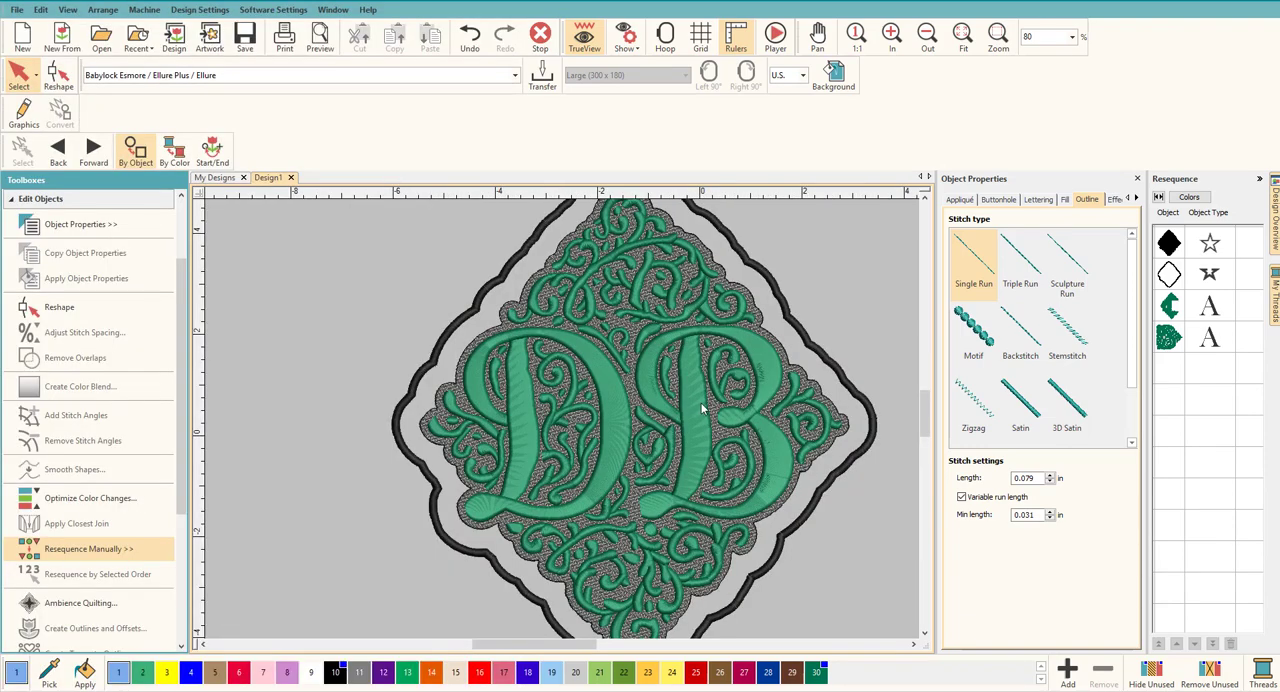